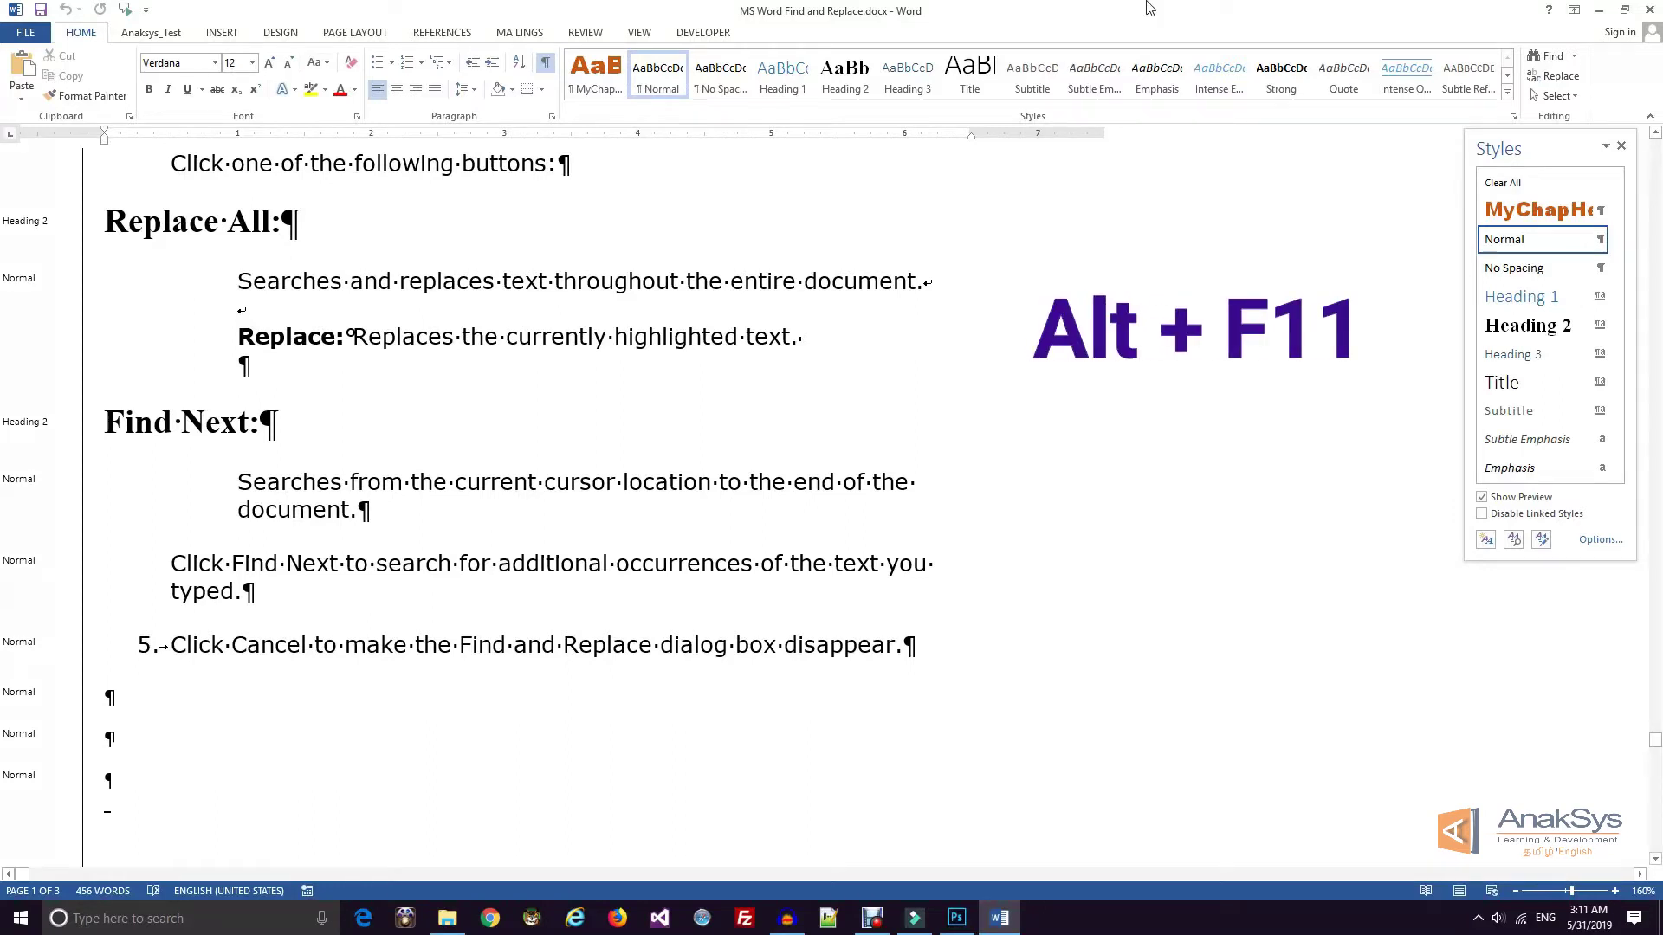
Insert a new module into the MS Word Find and Replace project in the Visual Basic editor
click(1622, 147)
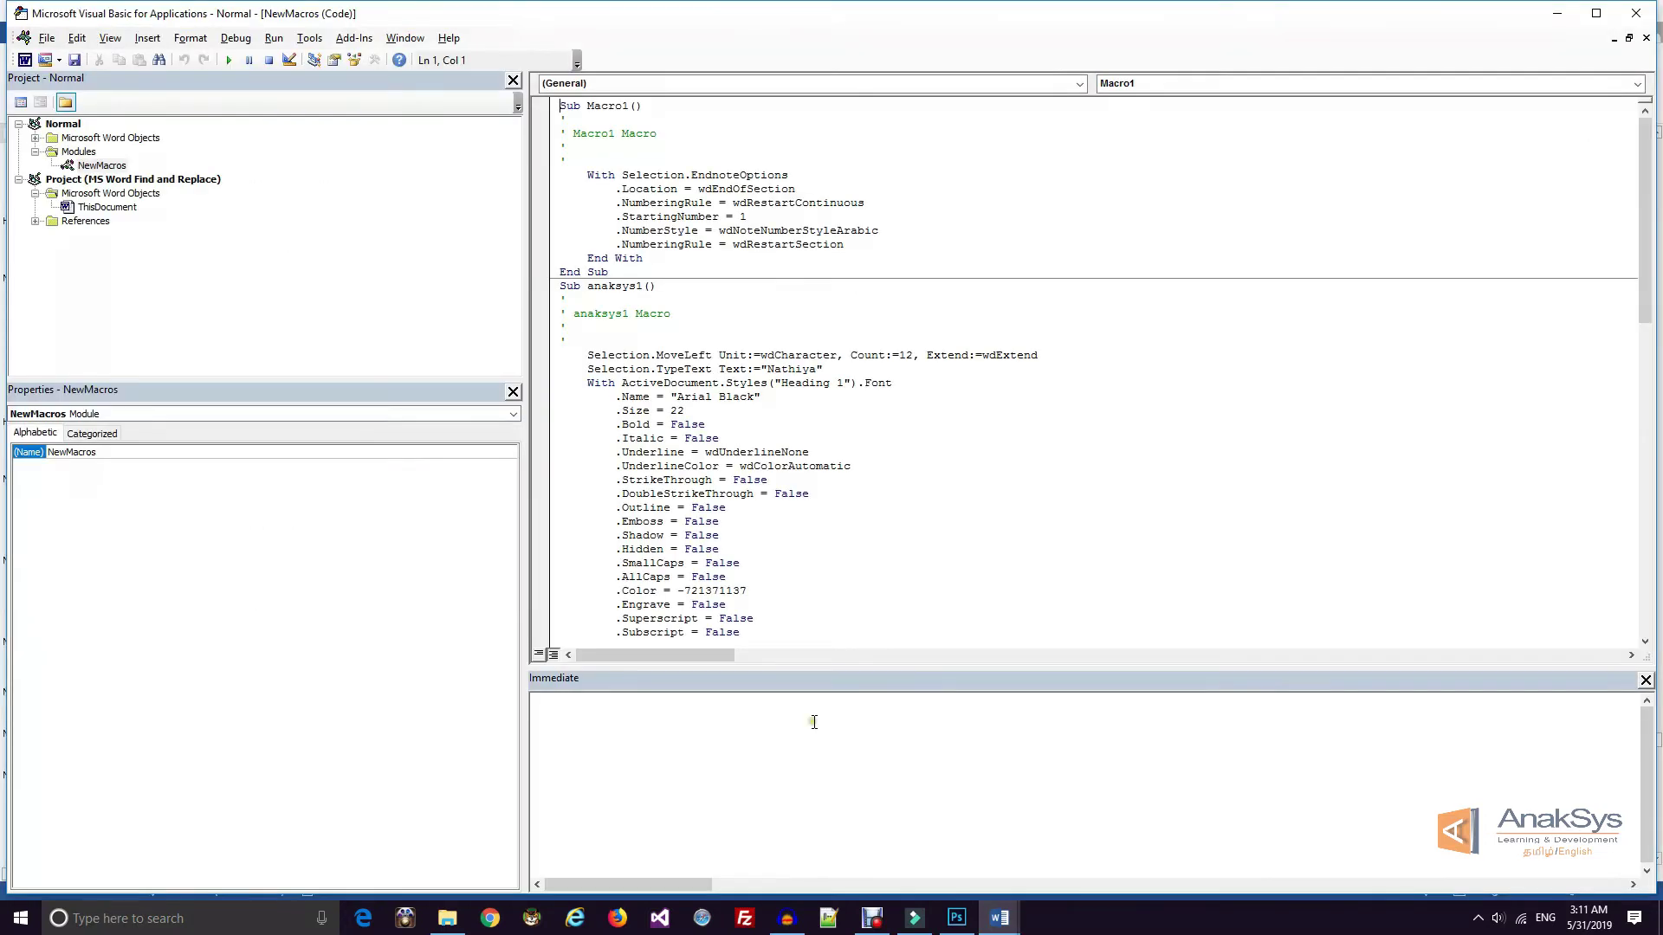
scroll(738, 418, down, 20)
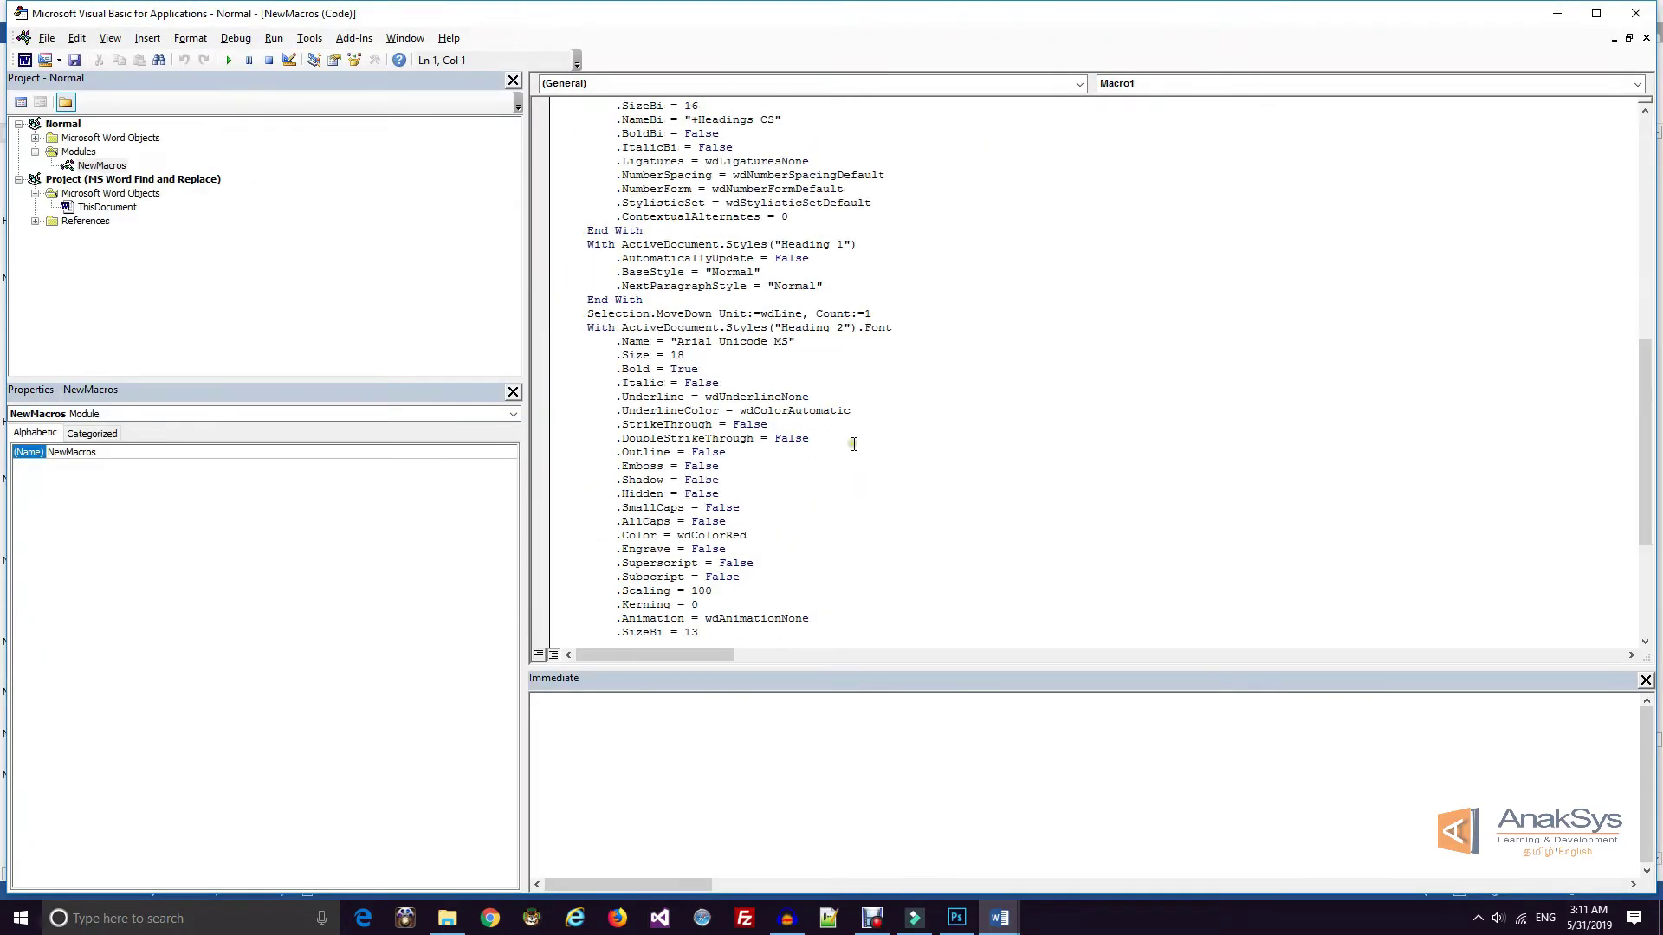
click(145, 181)
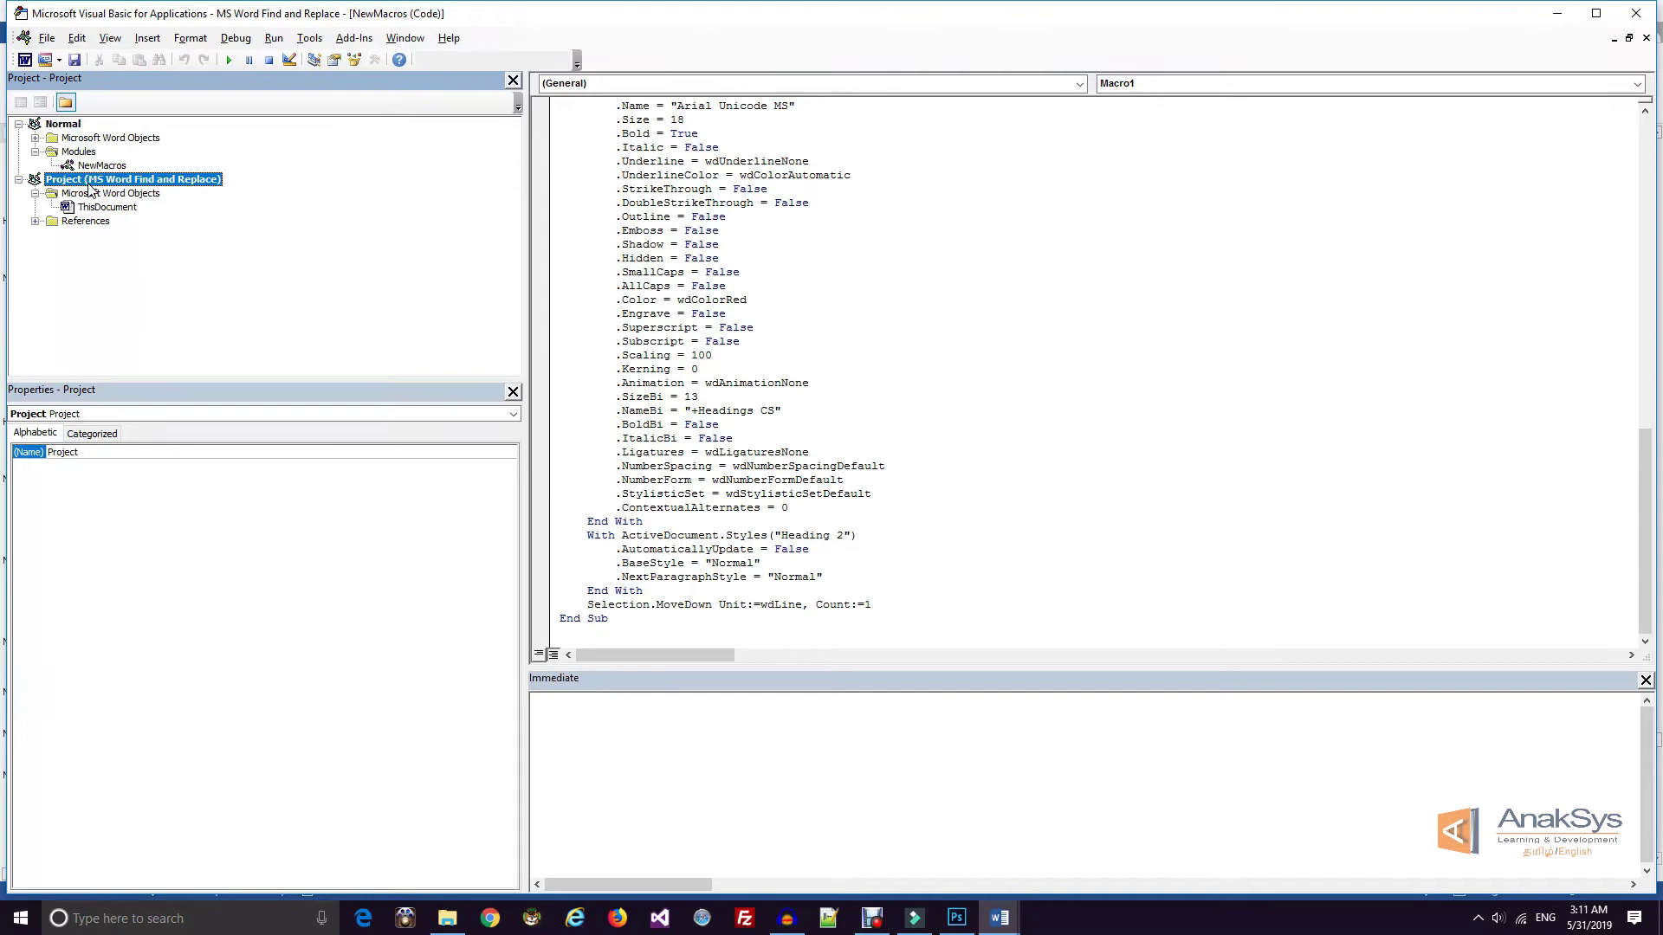
click(113, 209)
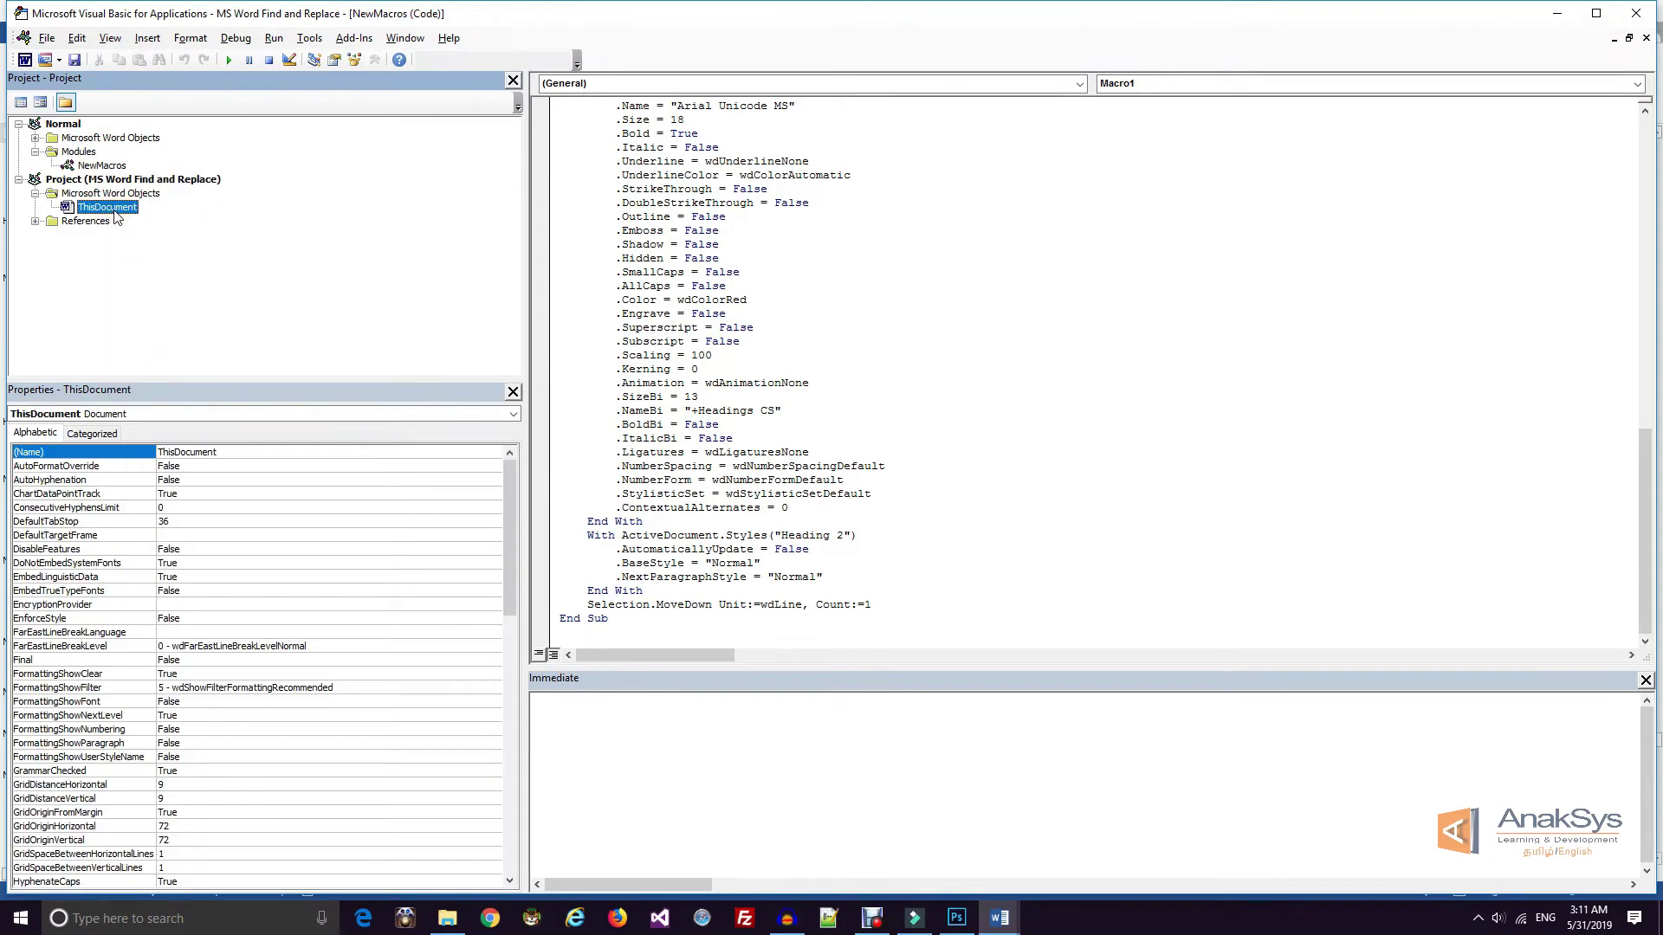
right_click(87, 180)
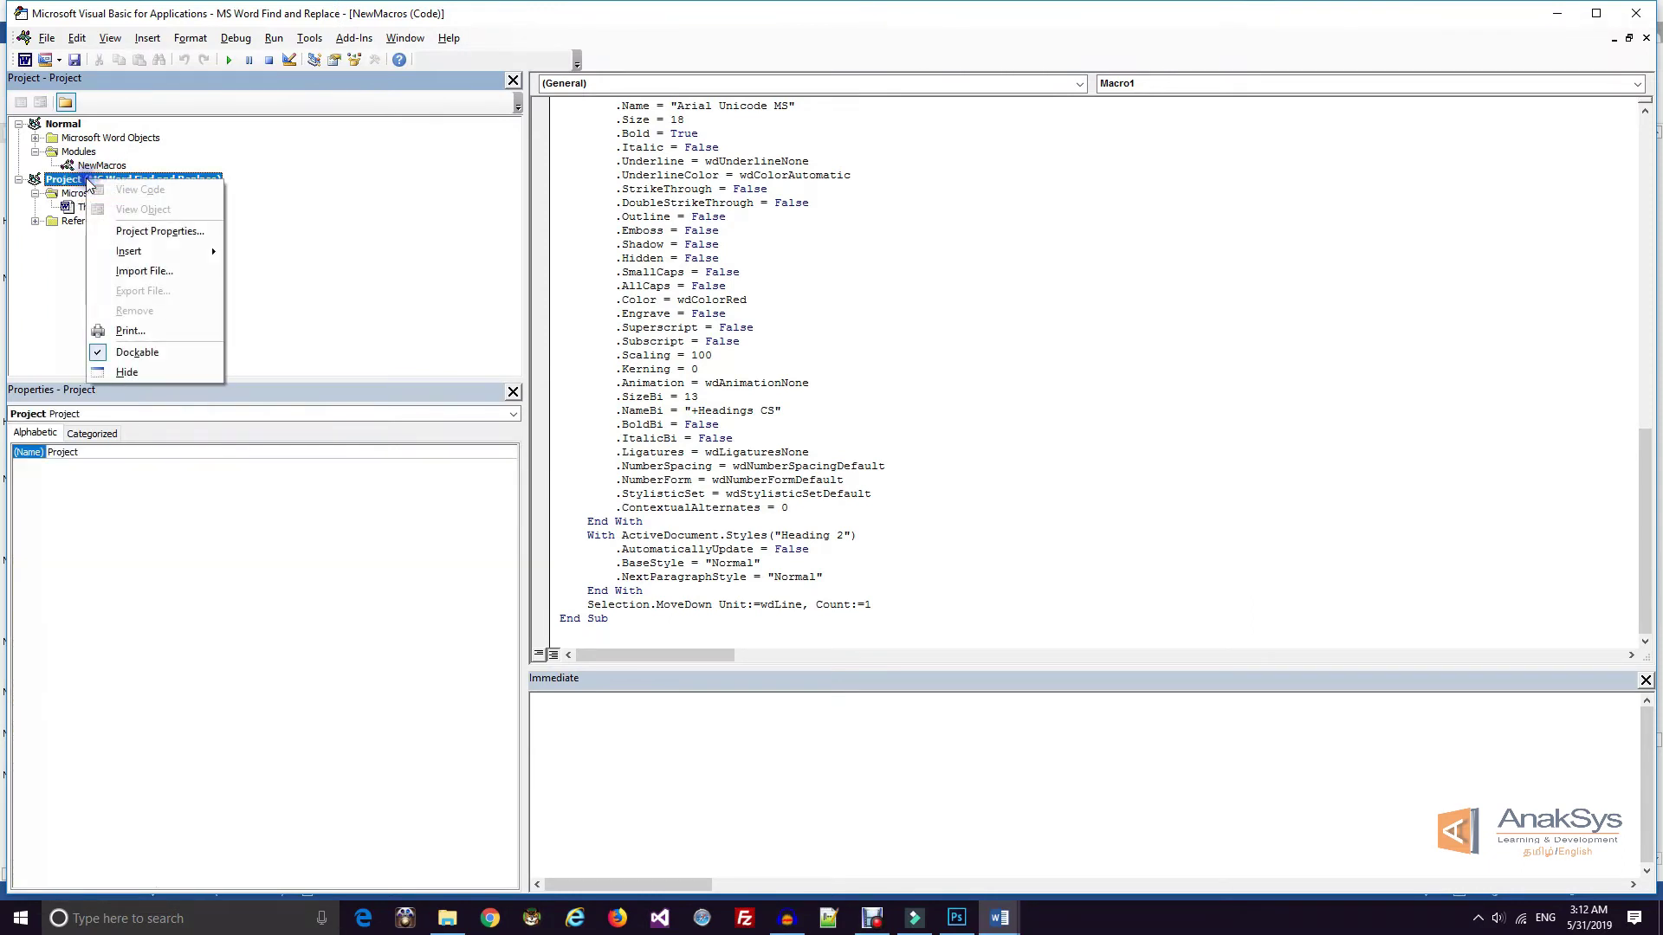
mouse_move(192, 259)
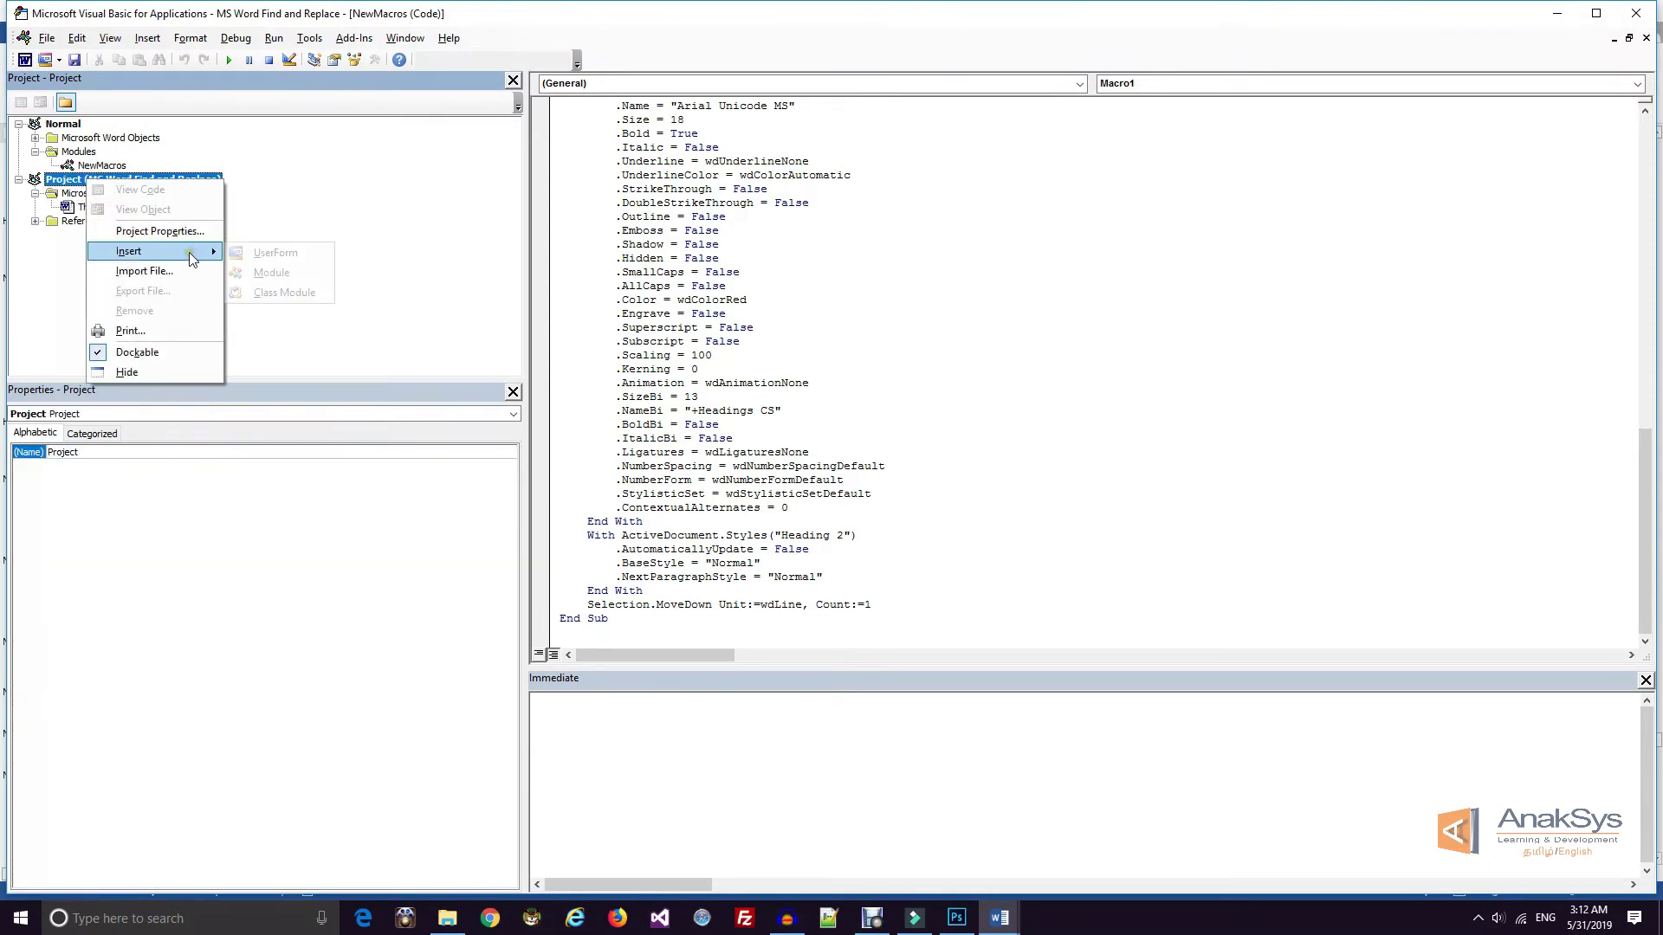
click(278, 273)
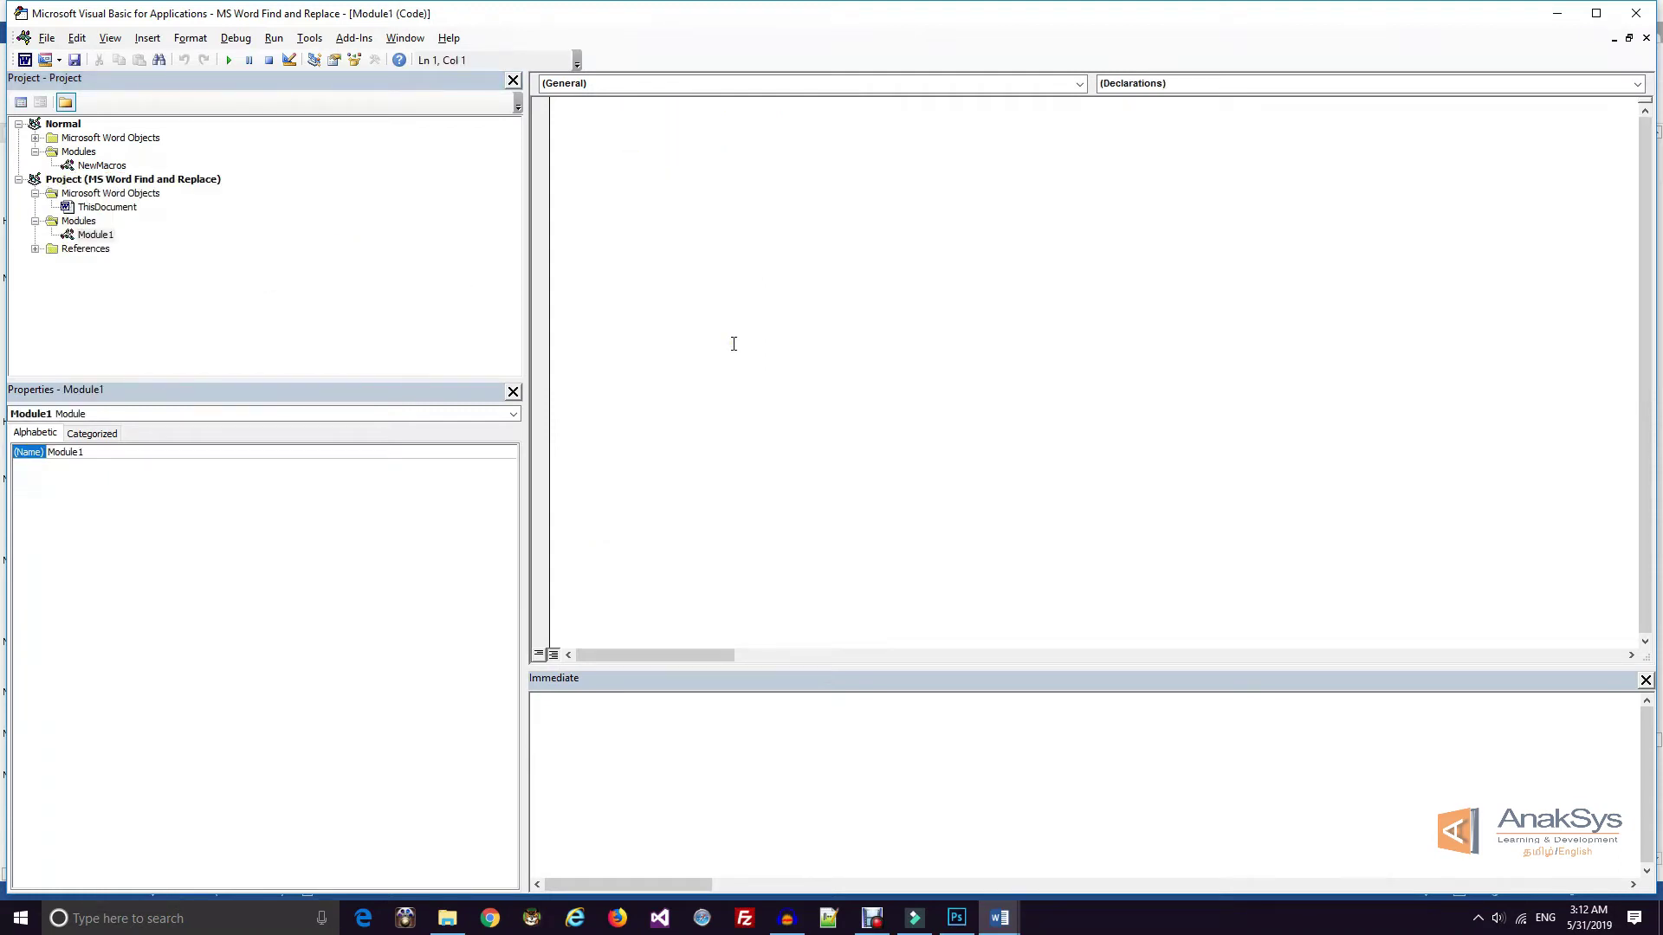
Start a procedure named myTest that declares i as Integer and sets i to 1
text(sub myTest)
key(Return)
text(dim i as Integer)
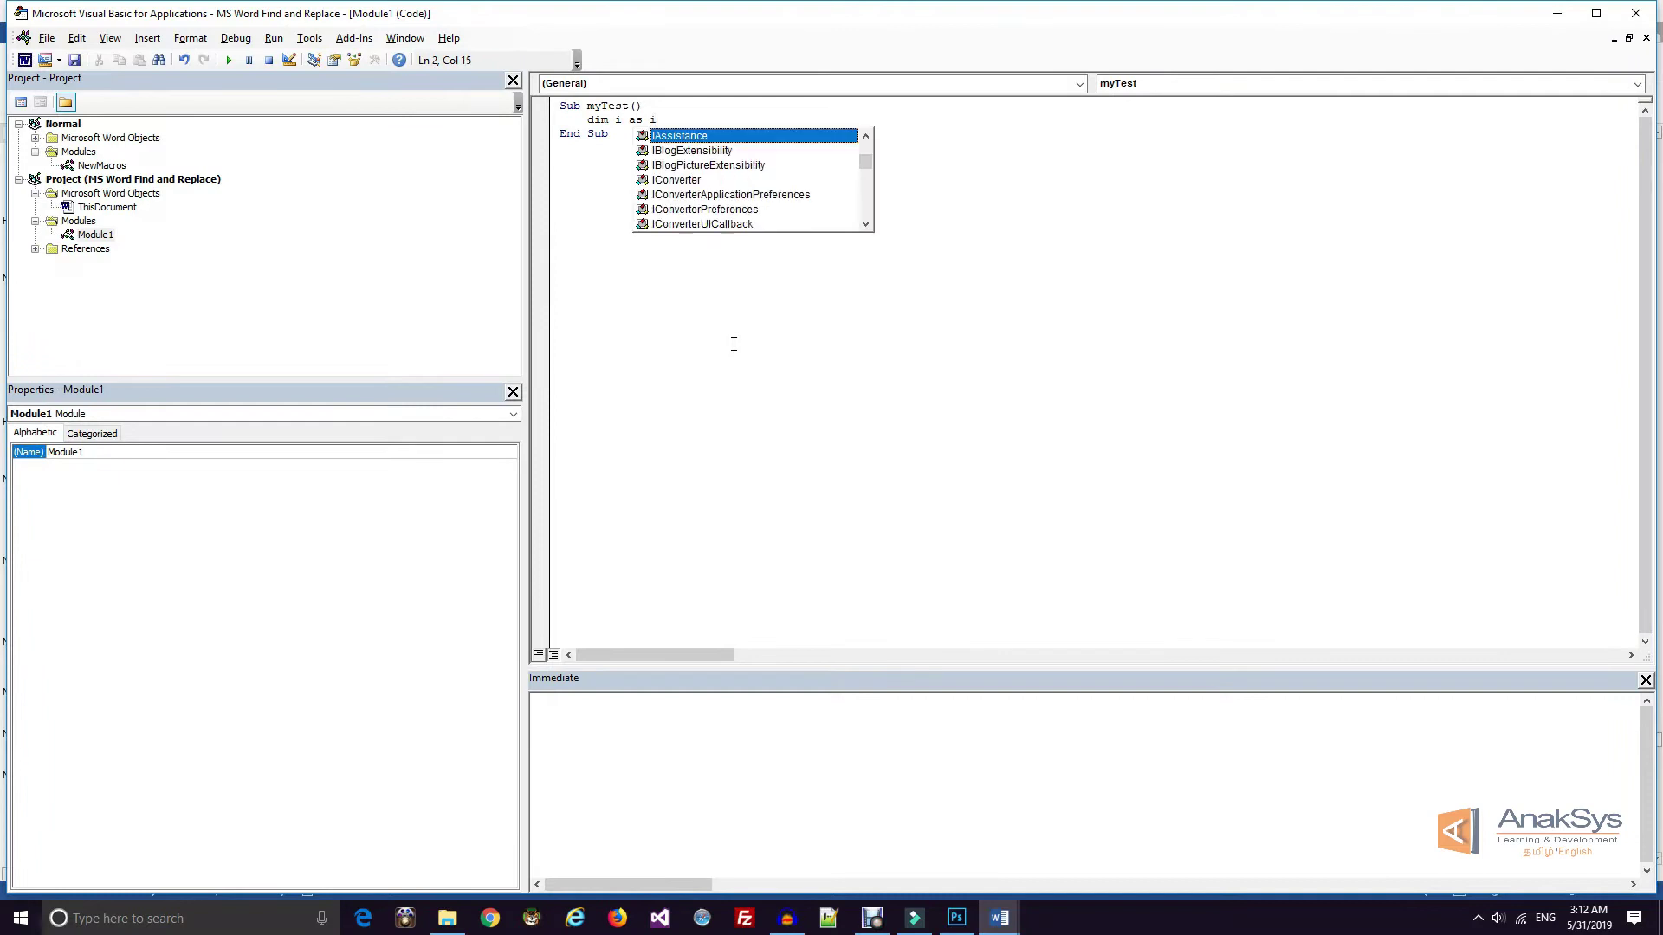
key(Return)
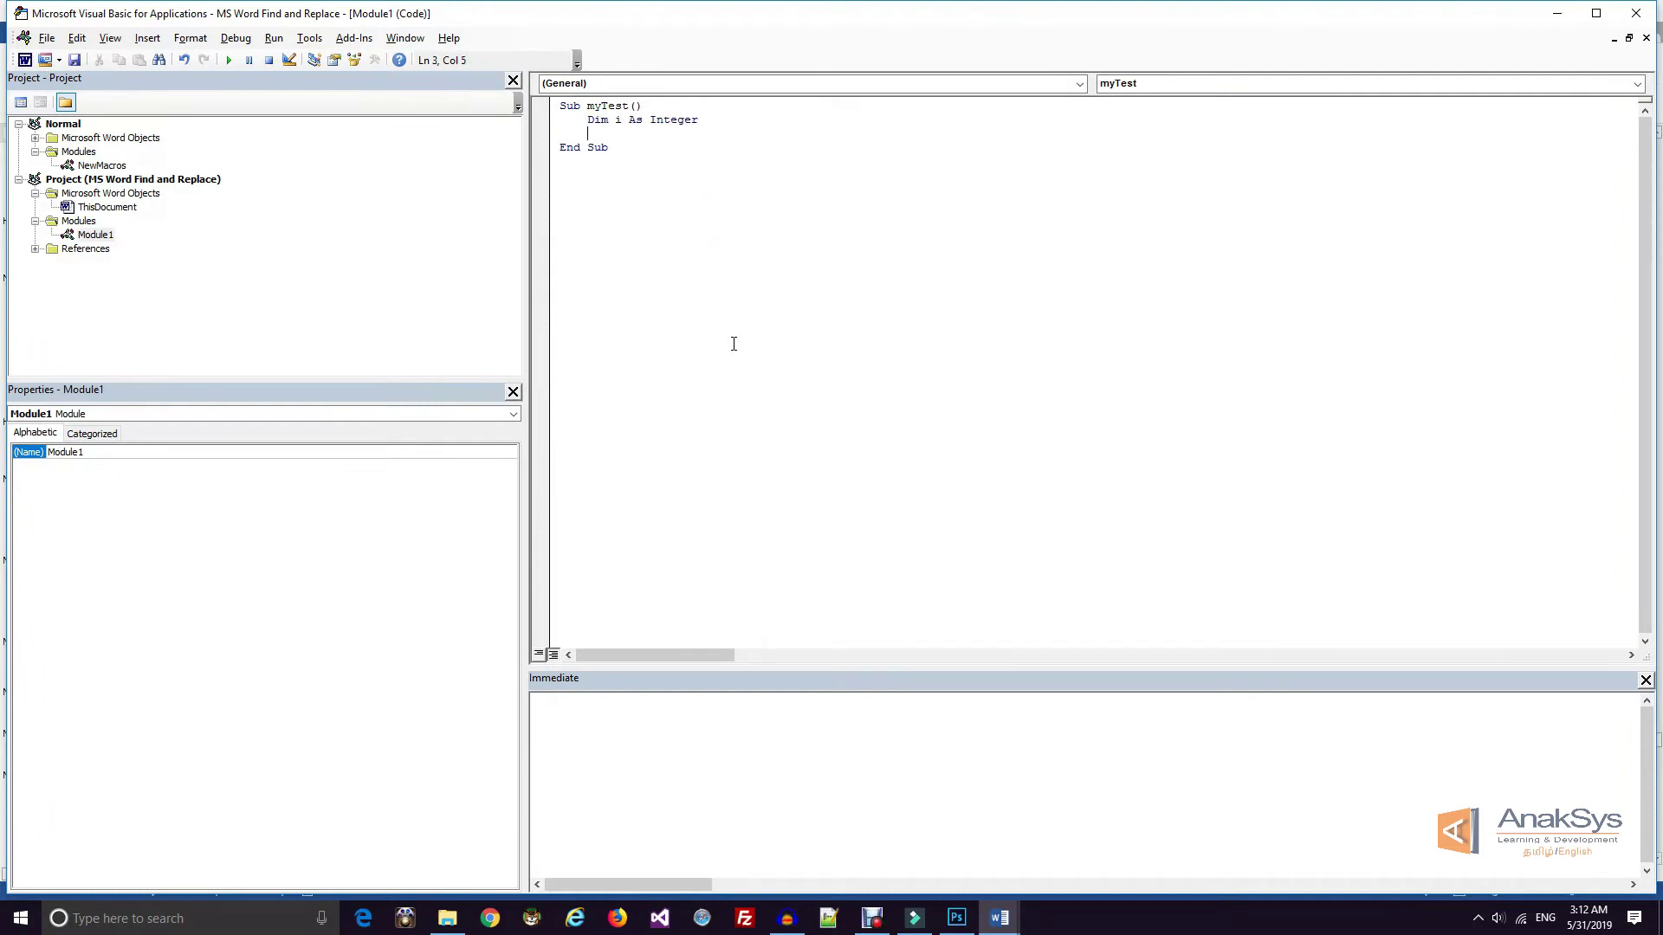
text(i=1)
key(Return)
Add a For loop running i from 30 to 4000, closed with Next and with an empty line inside
text(for i= 30)
text(to 4000)
key(Return)
text(next)
key(End)
key(Return)
Write a Selection.InsertAfter statement inside the loop that outputs chr(i)
text(selection.ins)
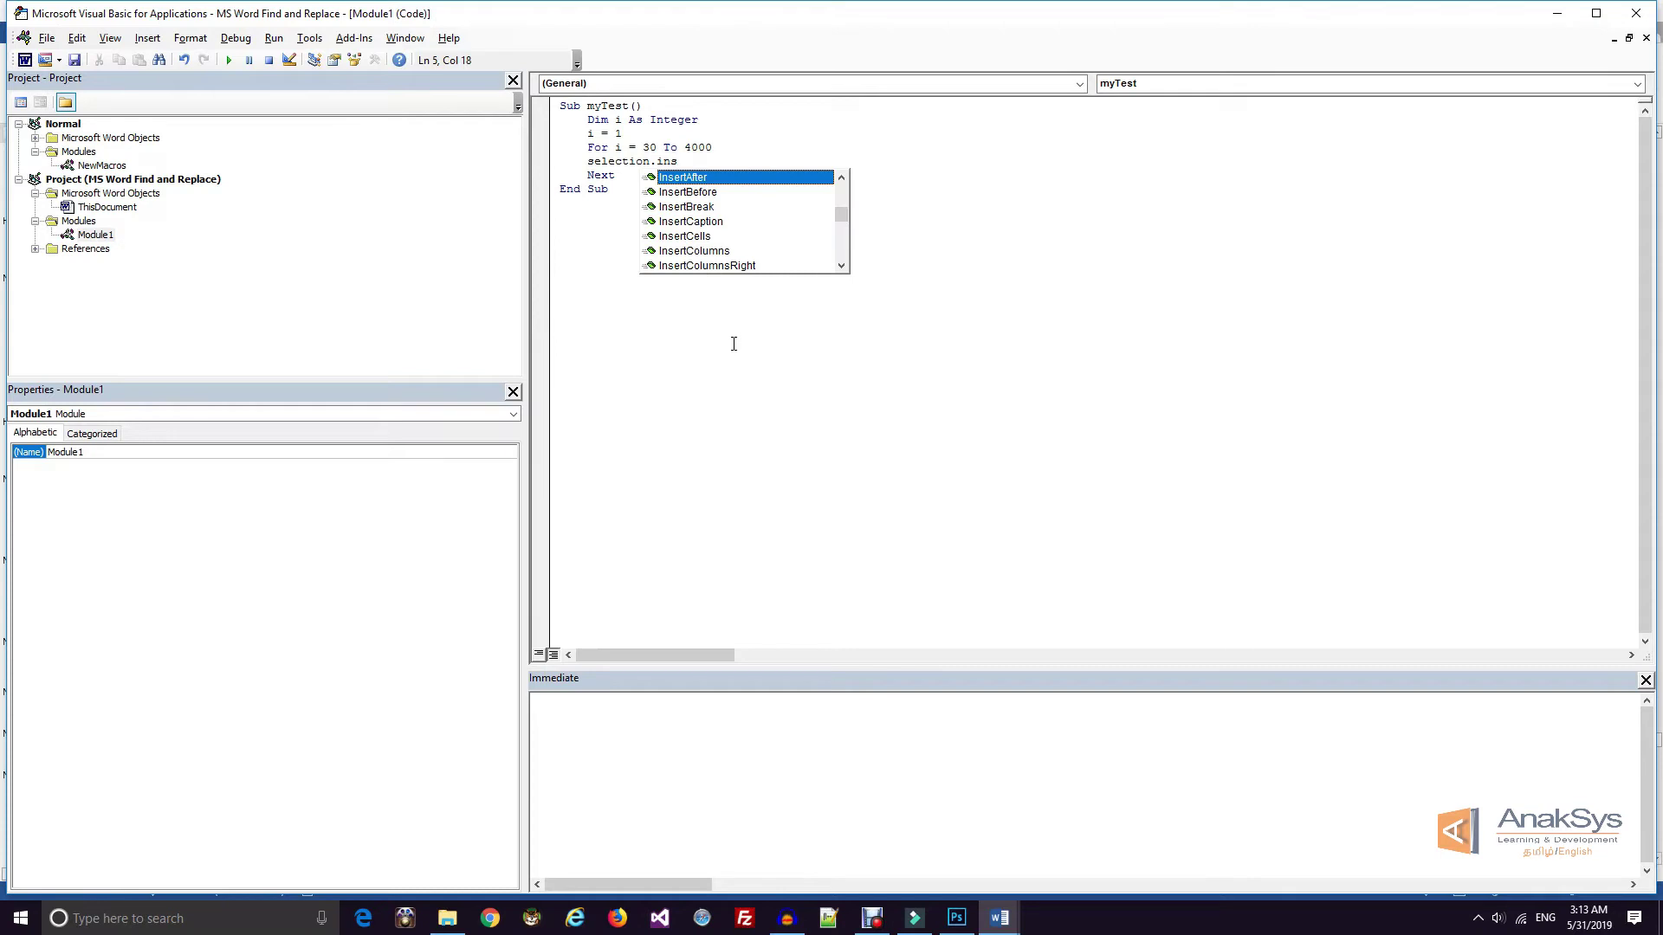
key(Return)
click(739, 163)
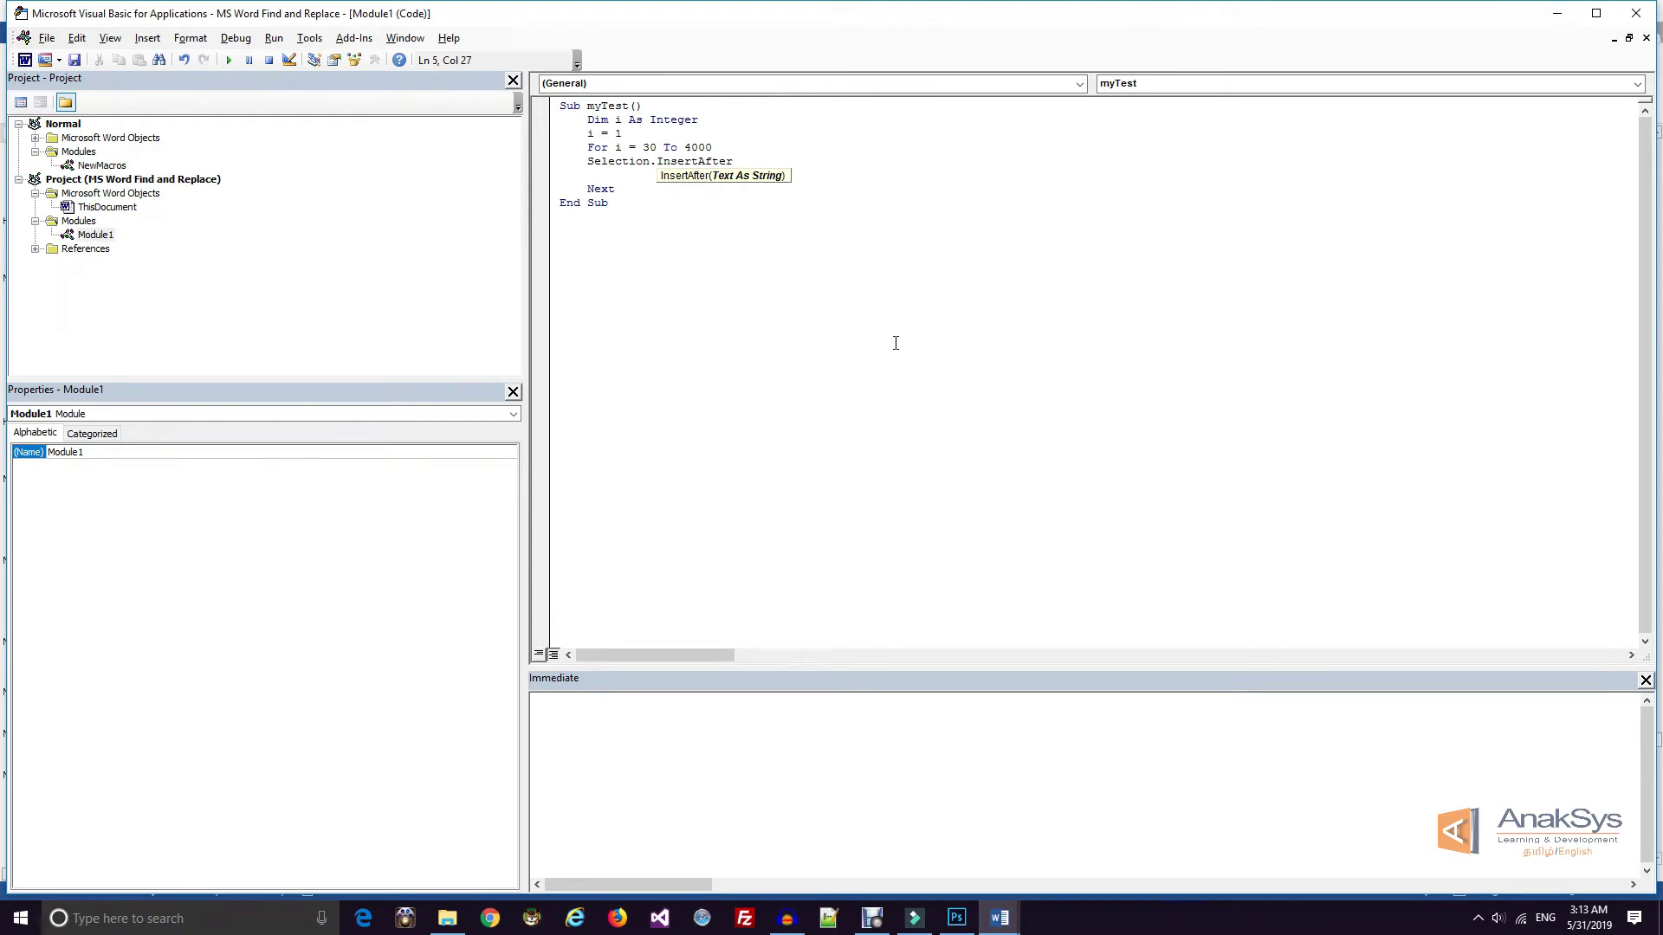
text(che)
text((i)
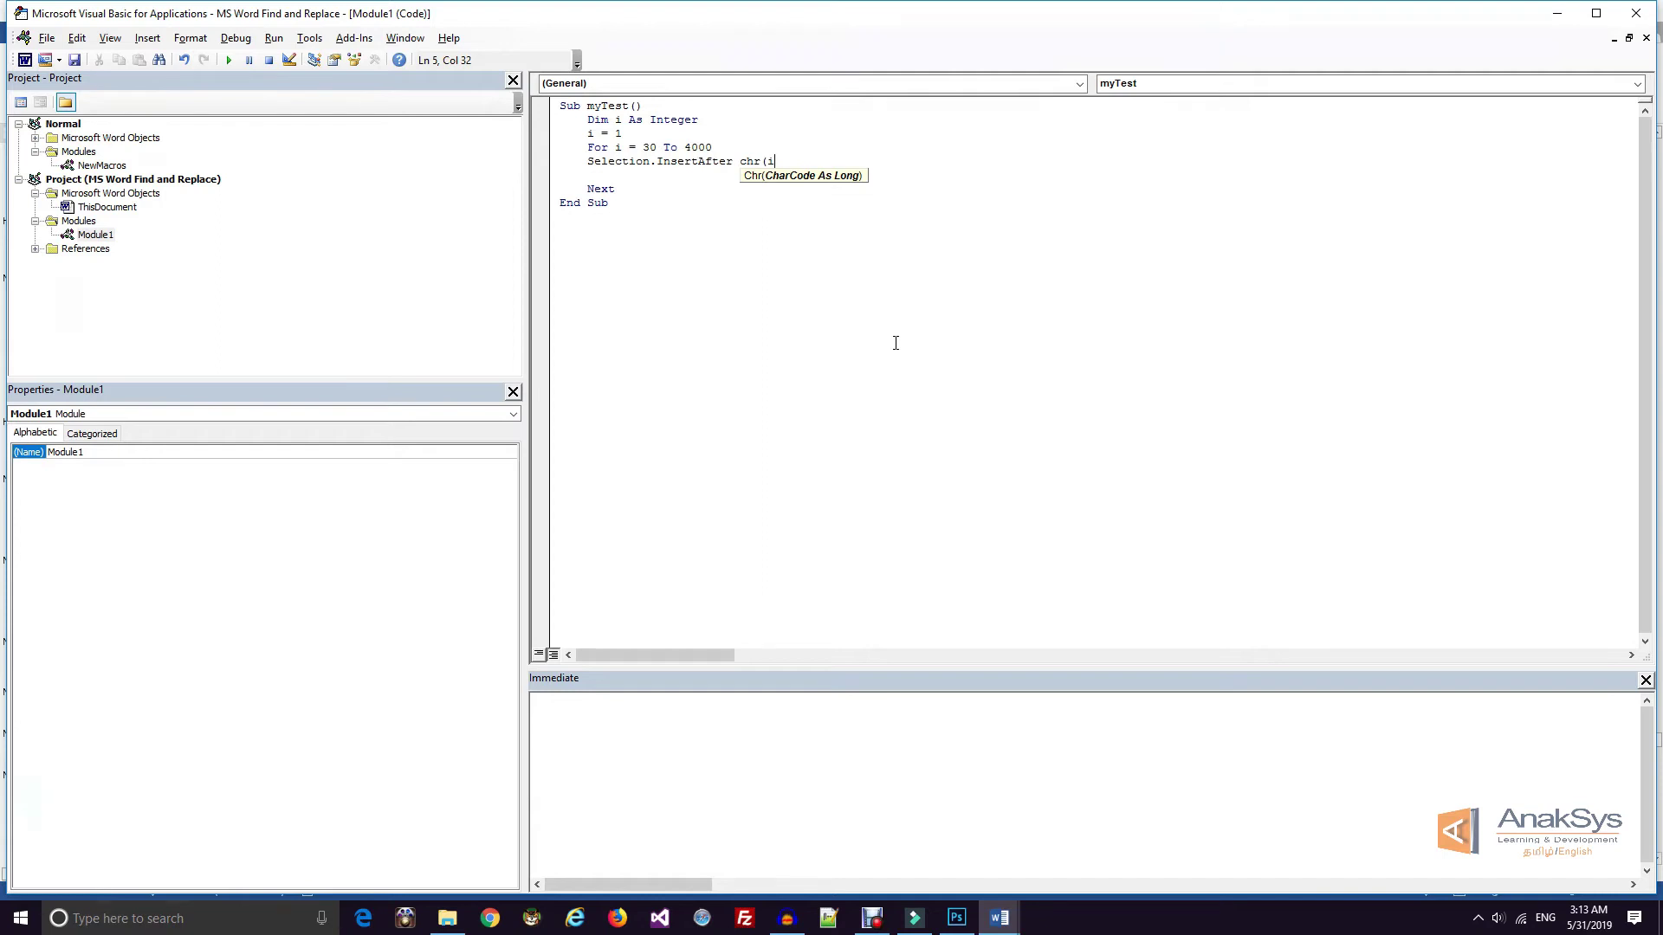
text())
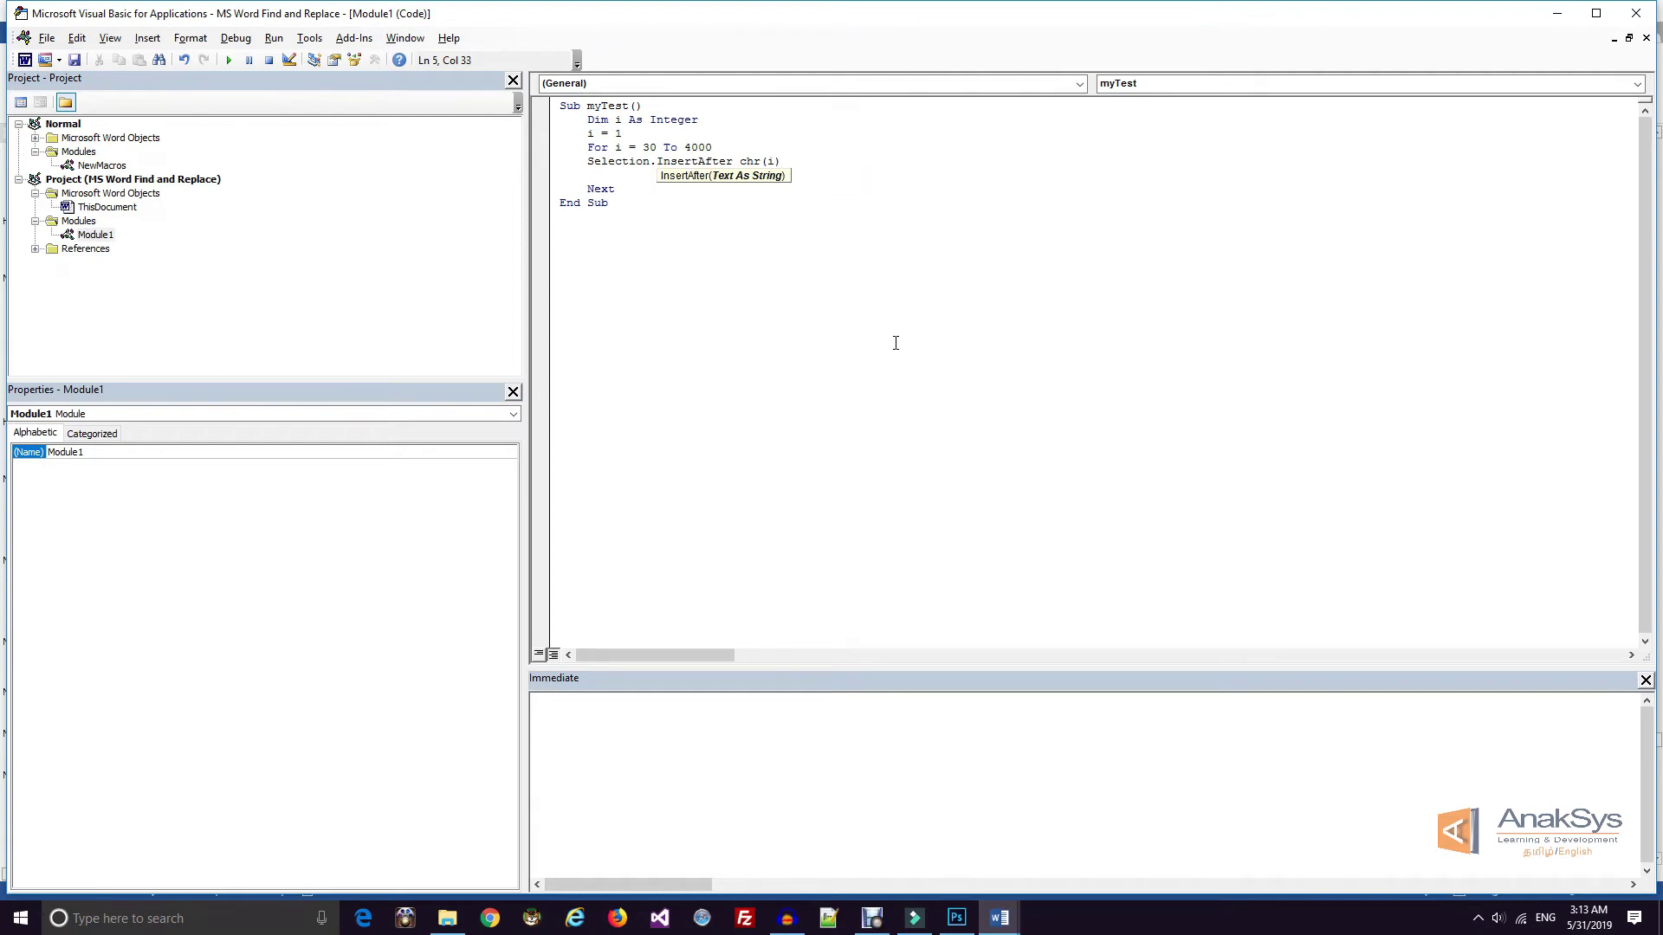
Prefix the character in the InsertAfter statement with i & " => " &
click(739, 161)
text(& =)
key(BackSpace)
text(" => " &)
click(797, 238)
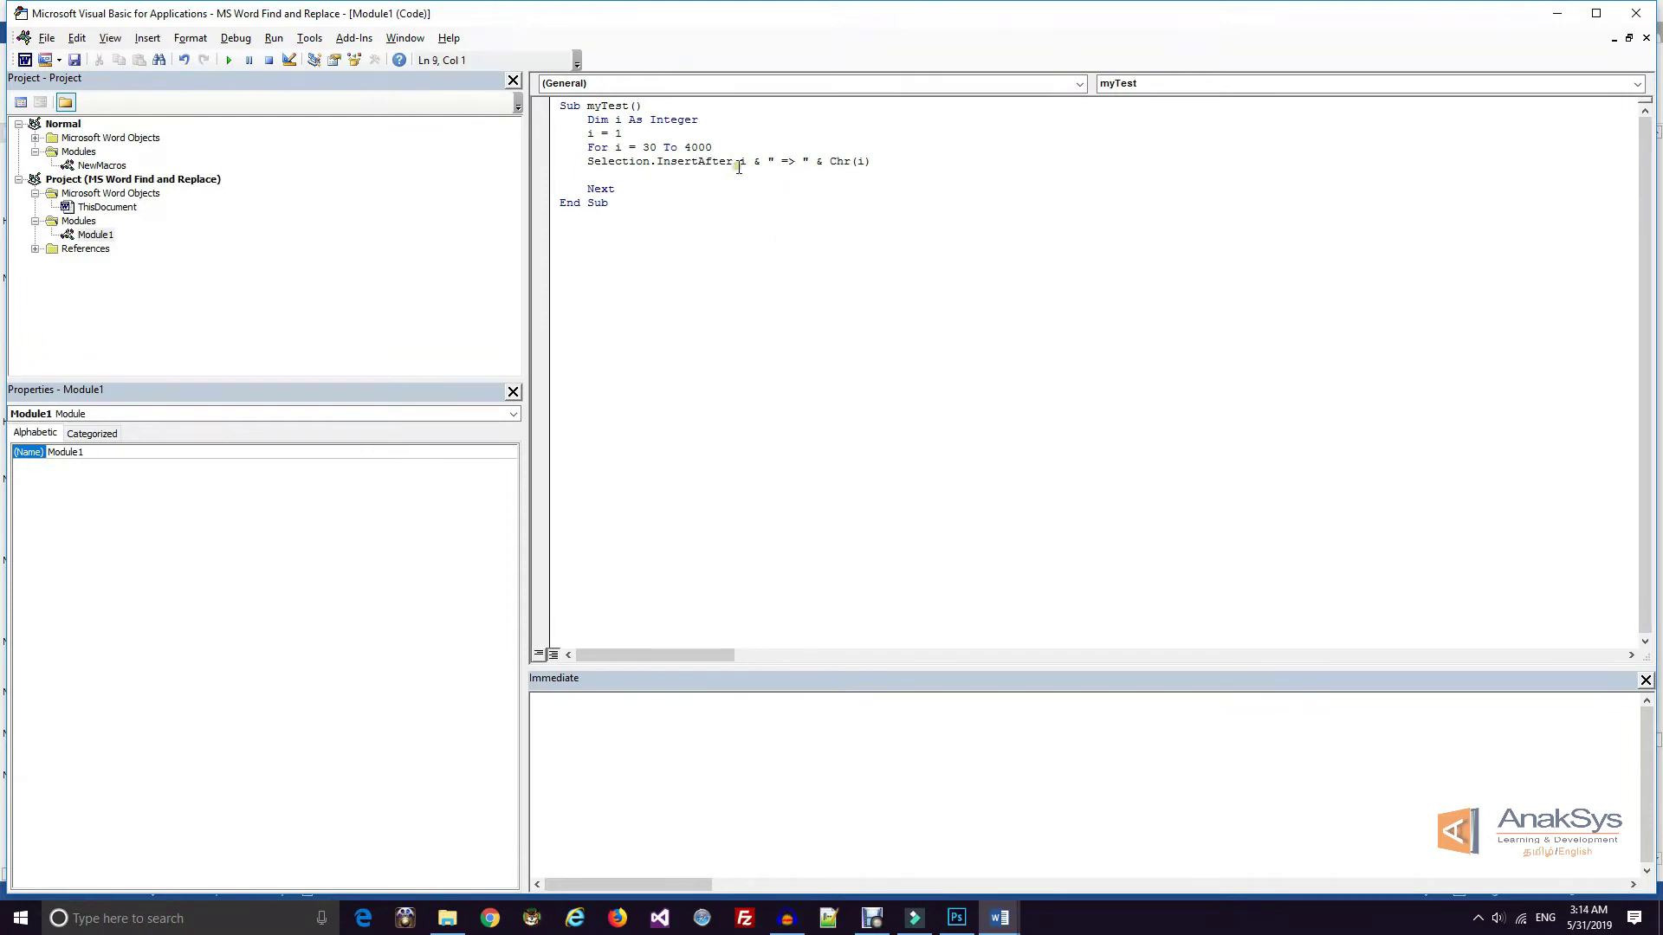
Append & vbNewLine to the end of the InsertAfter statement, after Chr(i)
click(783, 189)
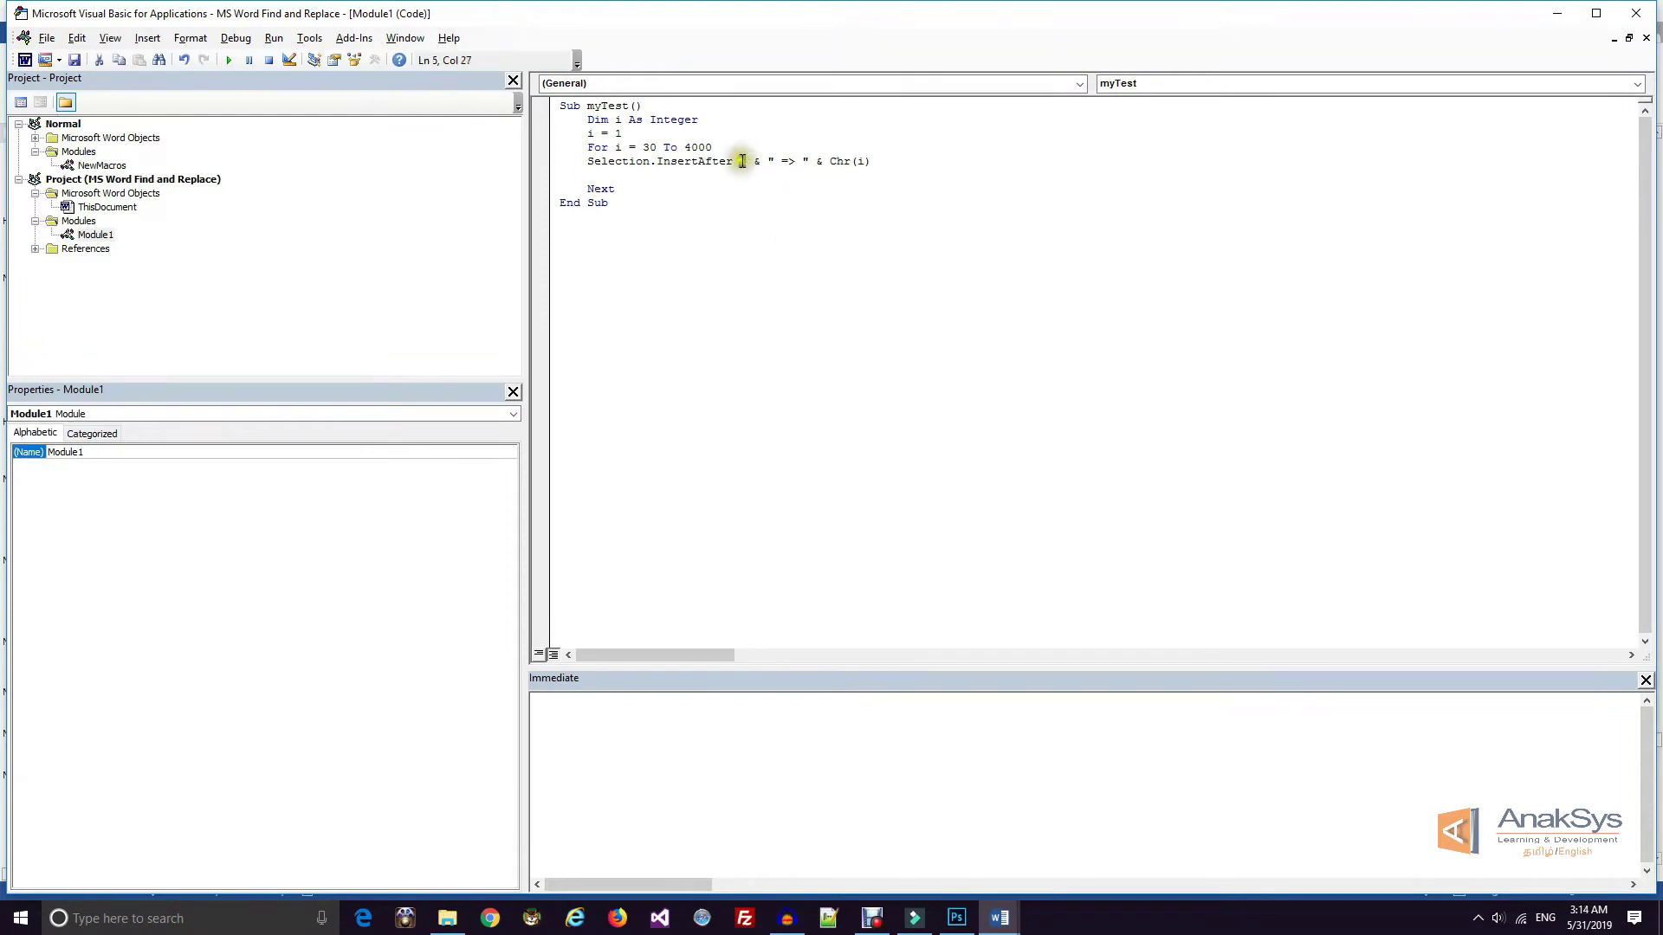
click(803, 162)
drag(832, 162, 872, 164)
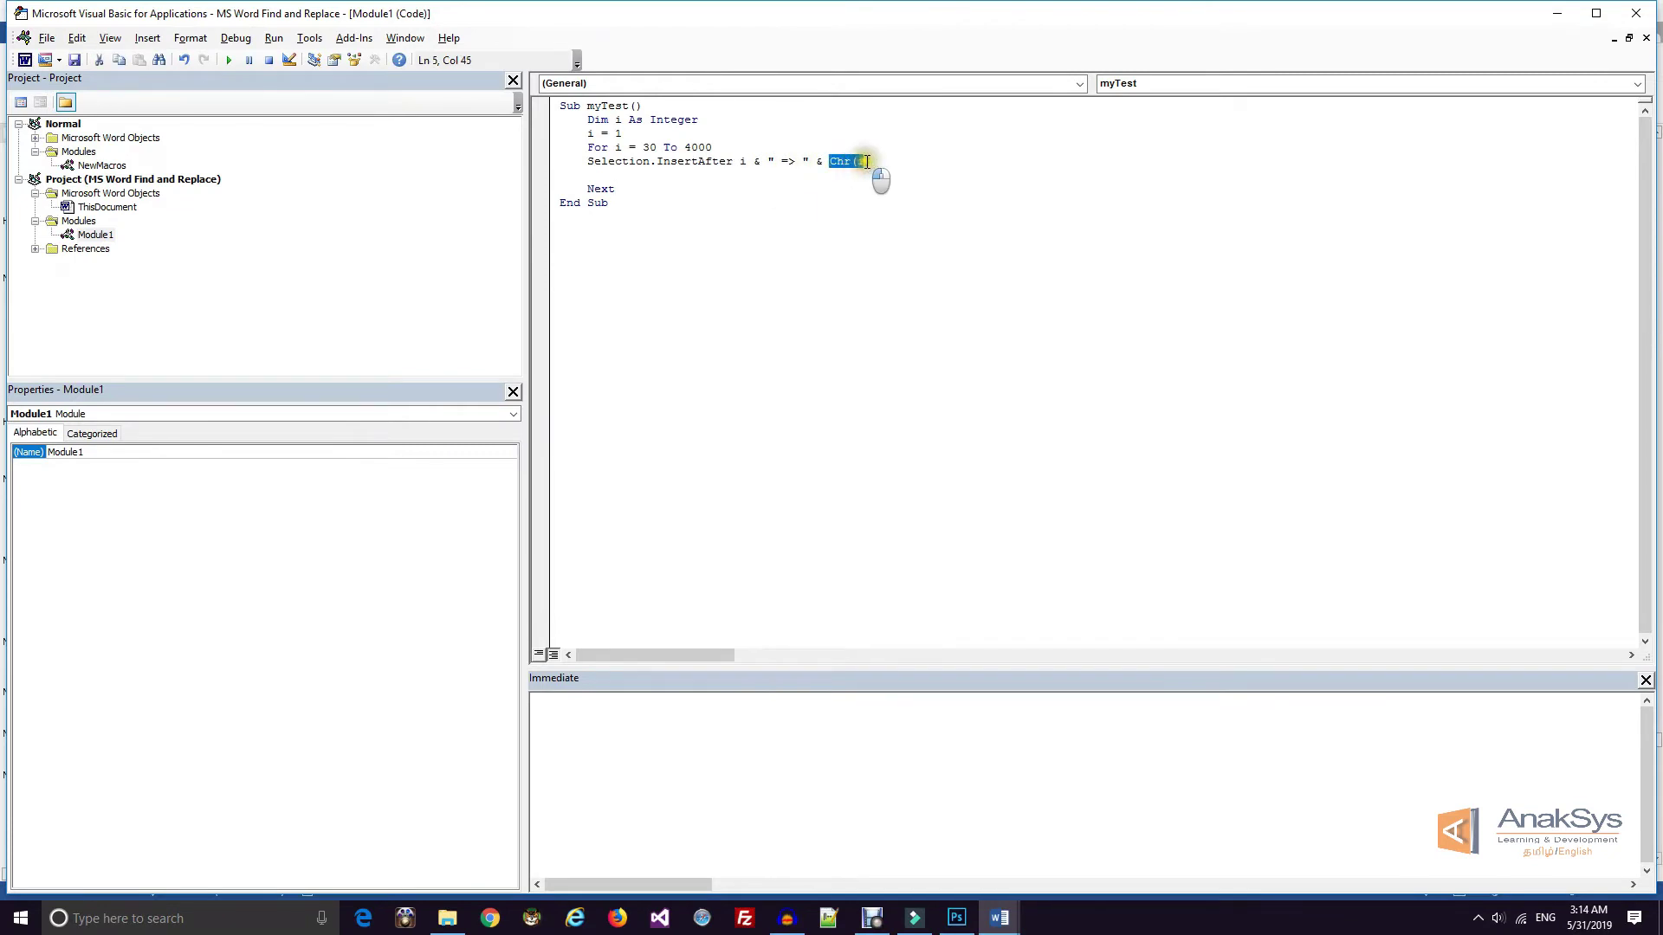
key(Right)
text(& vbnew)
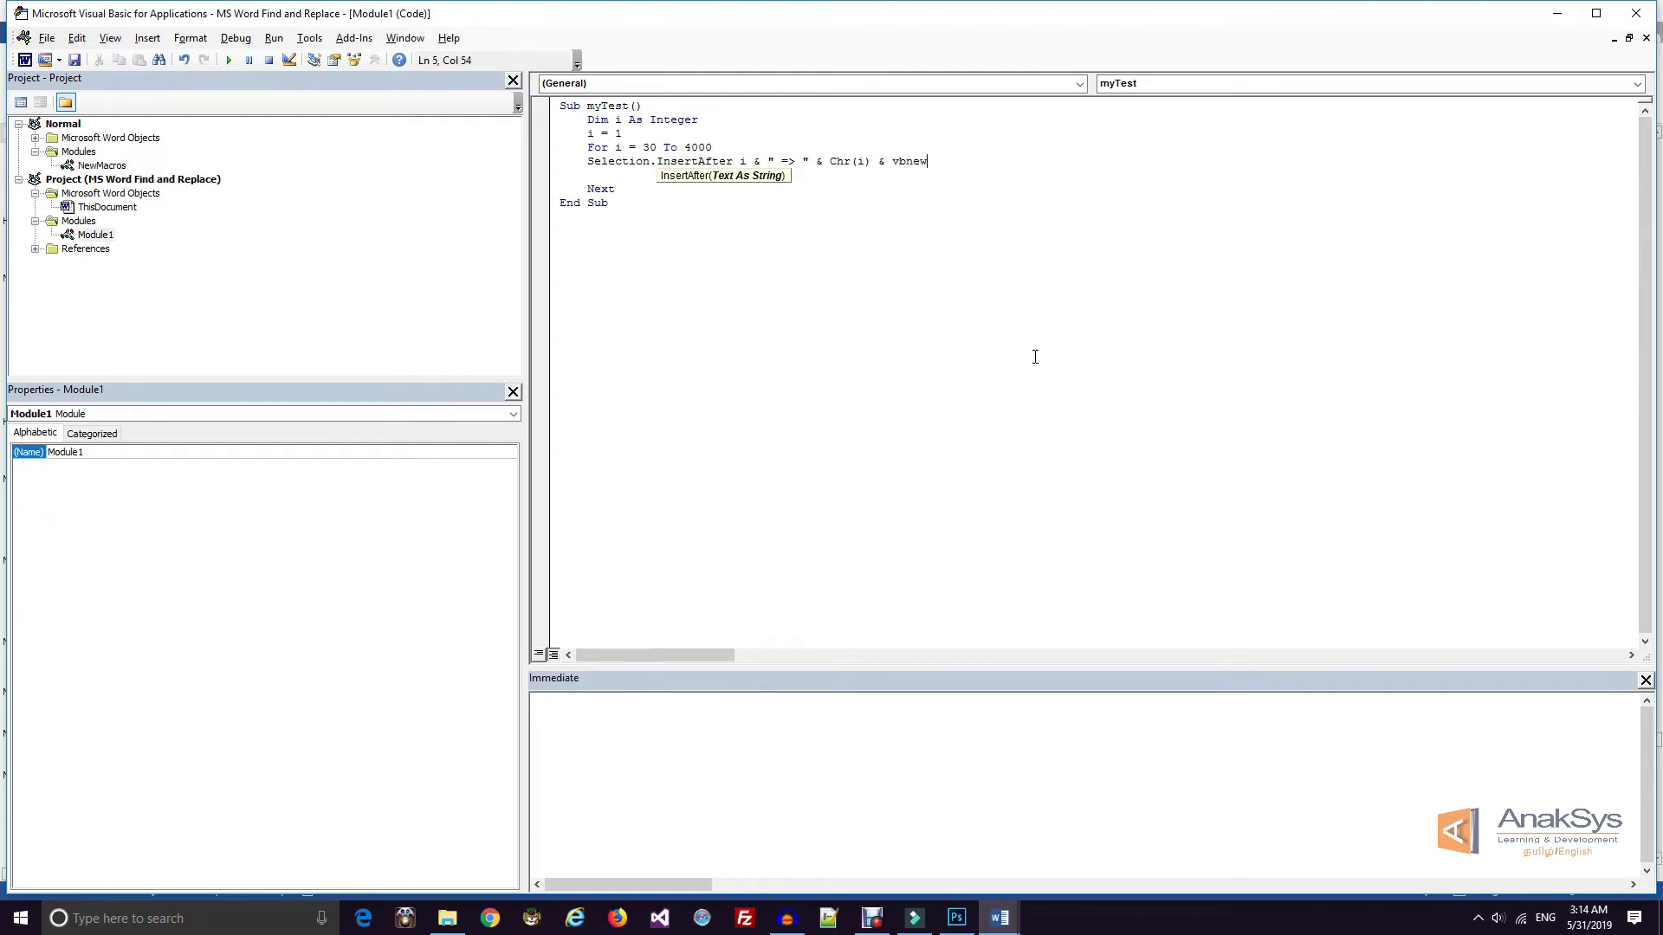
text(line)
click(1036, 311)
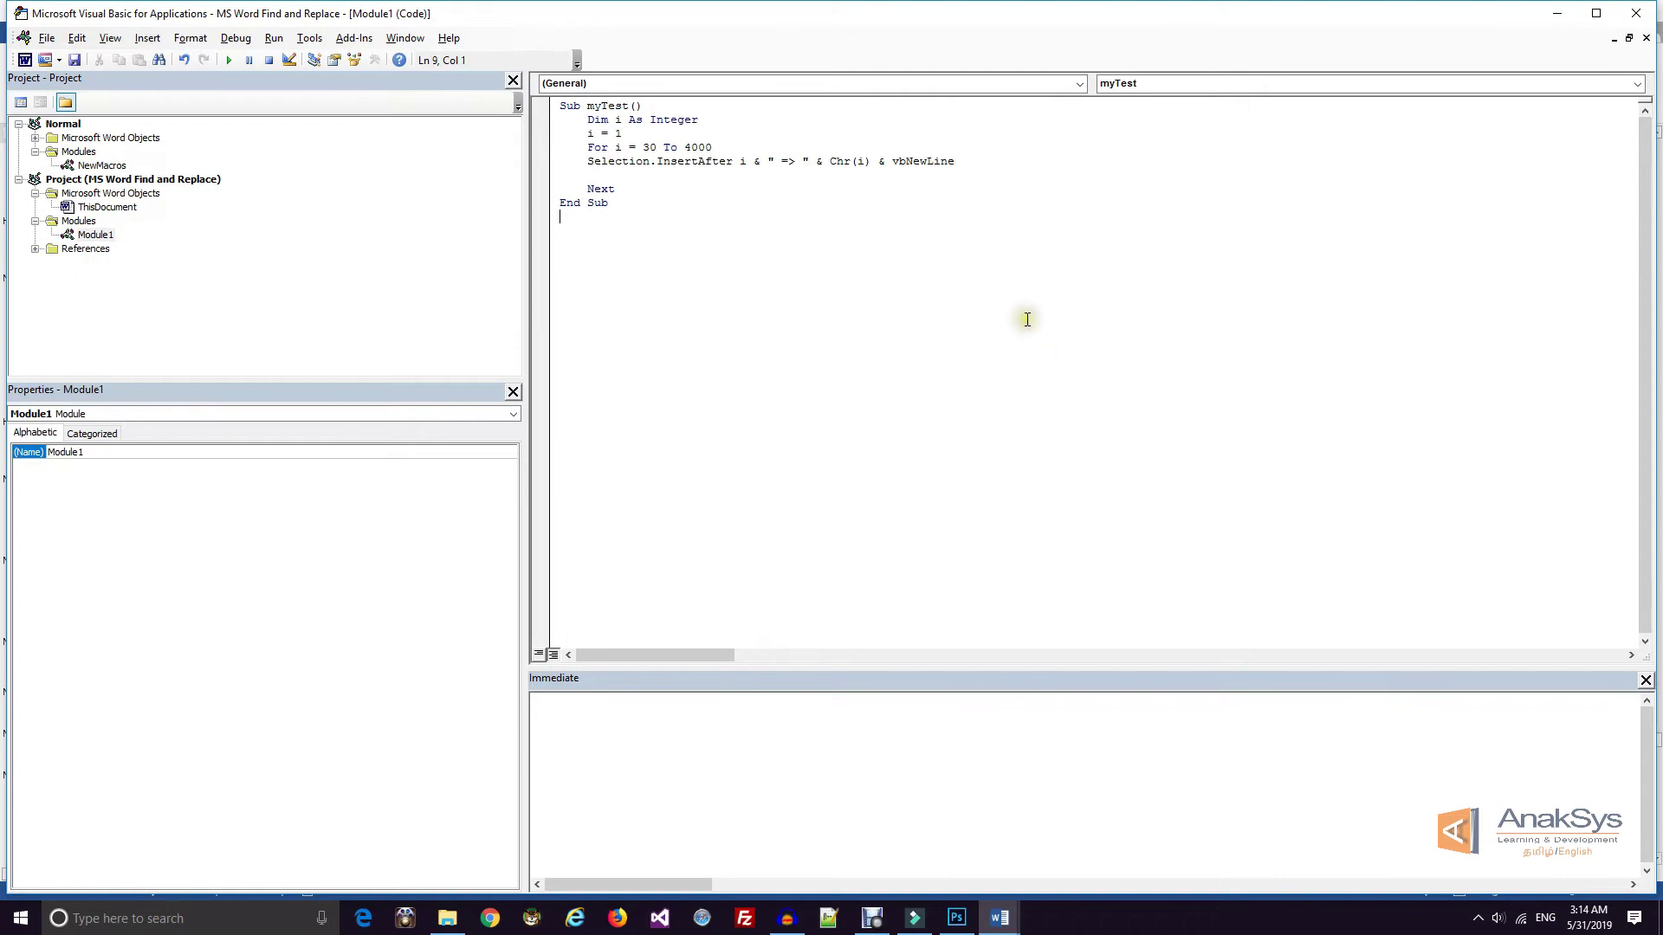
Remove the blank line above Next and replace Chr(i) with ChrW(i) in the InsertAfter statement
click(589, 164)
click(594, 176)
key(Delete)
click(677, 148)
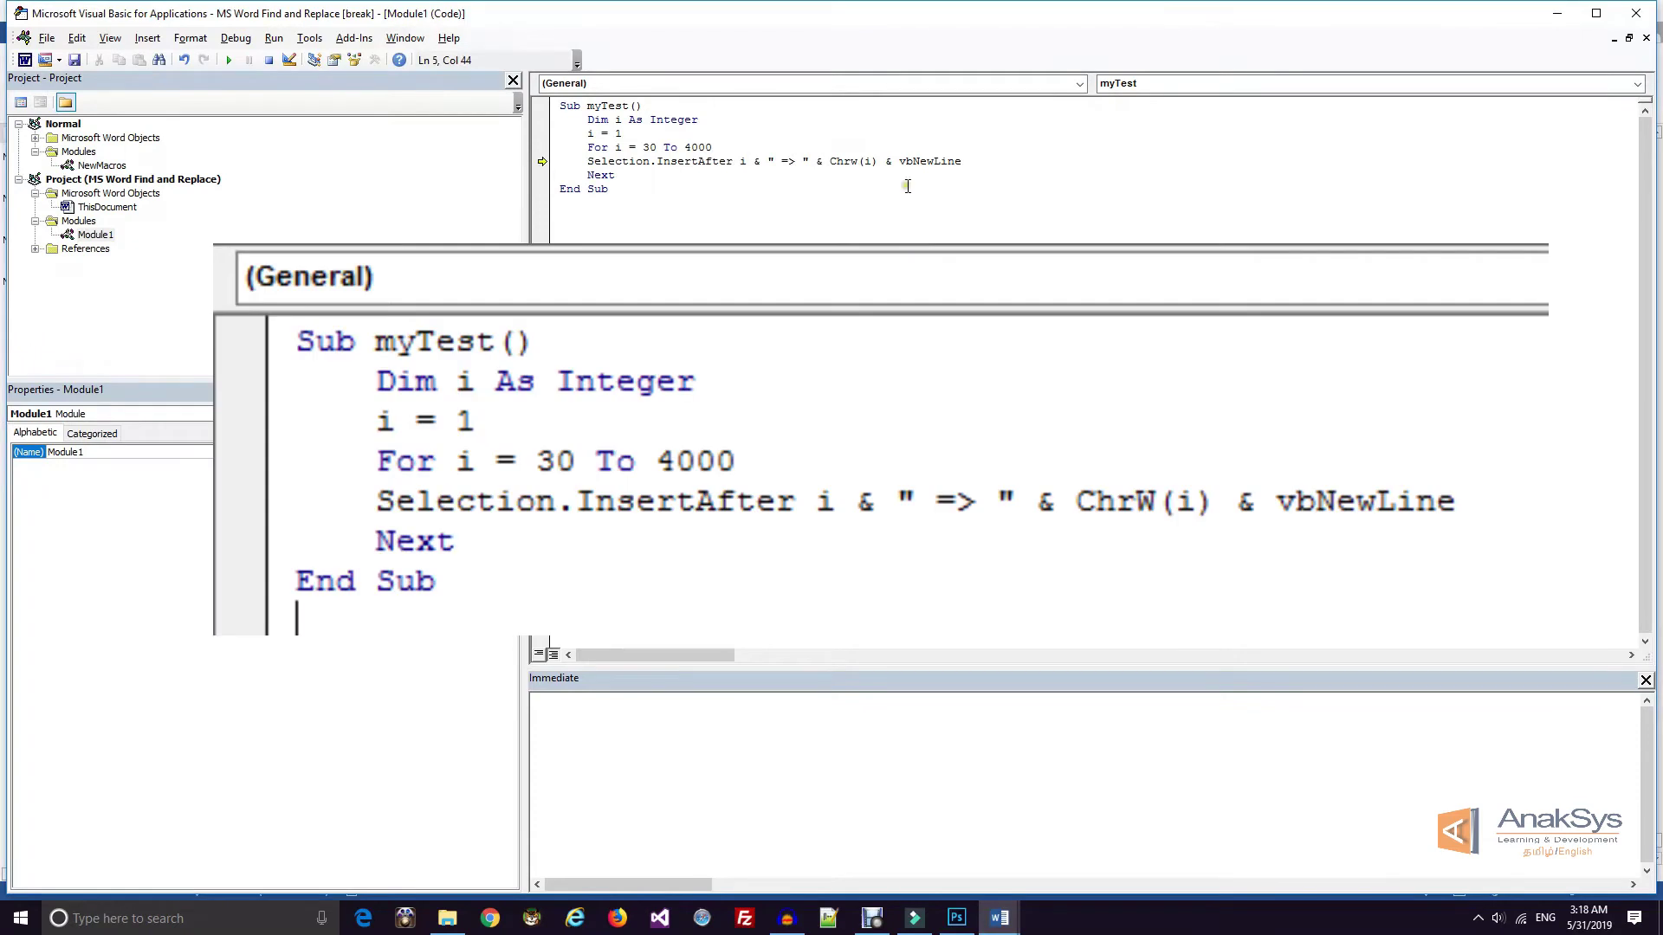
Run the myTest macro
click(811, 164)
click(232, 60)
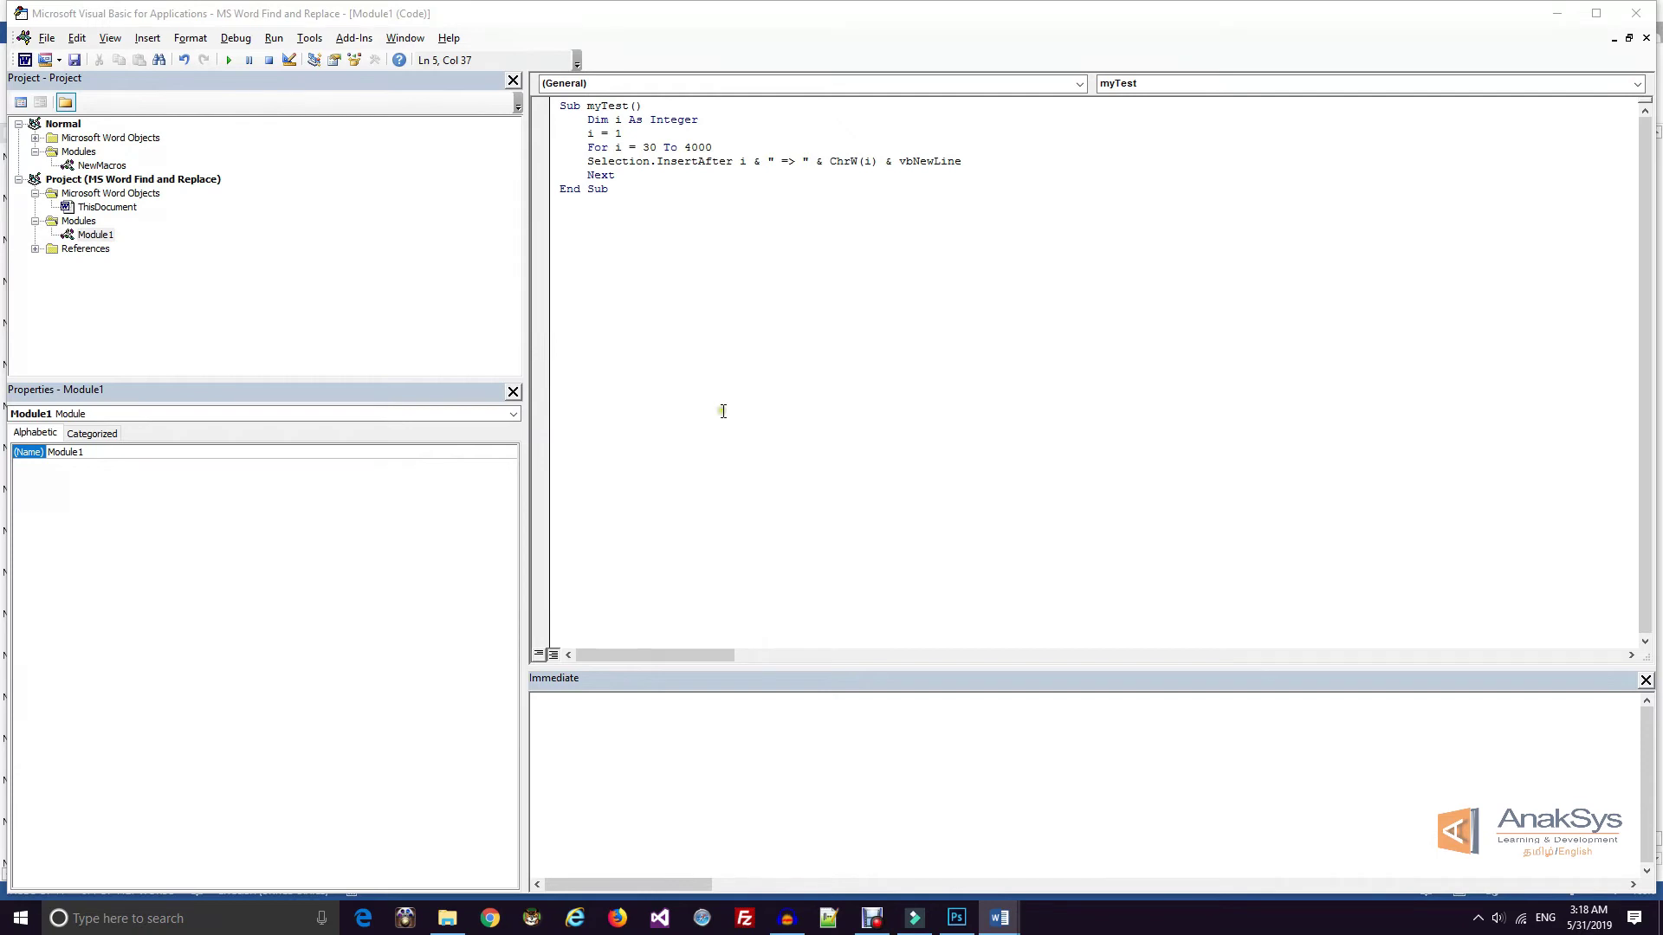
click(752, 218)
Switch to the Word document, review the generated character code list from its end, and return to the Visual Basic editor
mouse_move(1001, 918)
click(933, 856)
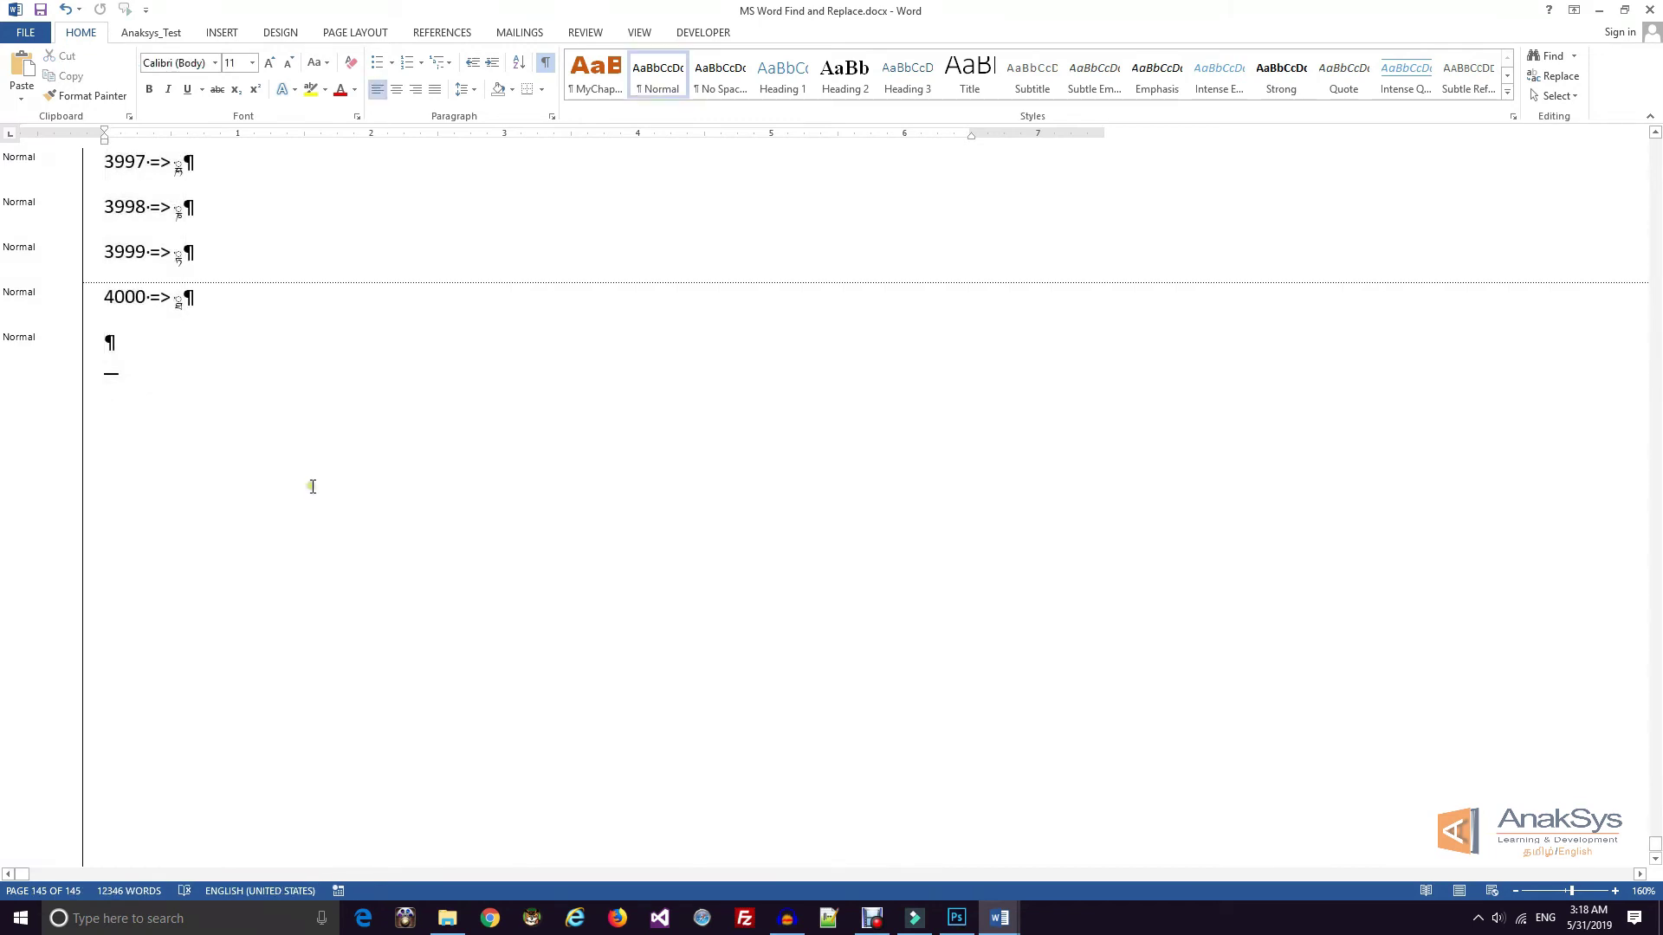
scroll(225, 318, up, 11)
scroll(232, 319, up, 9)
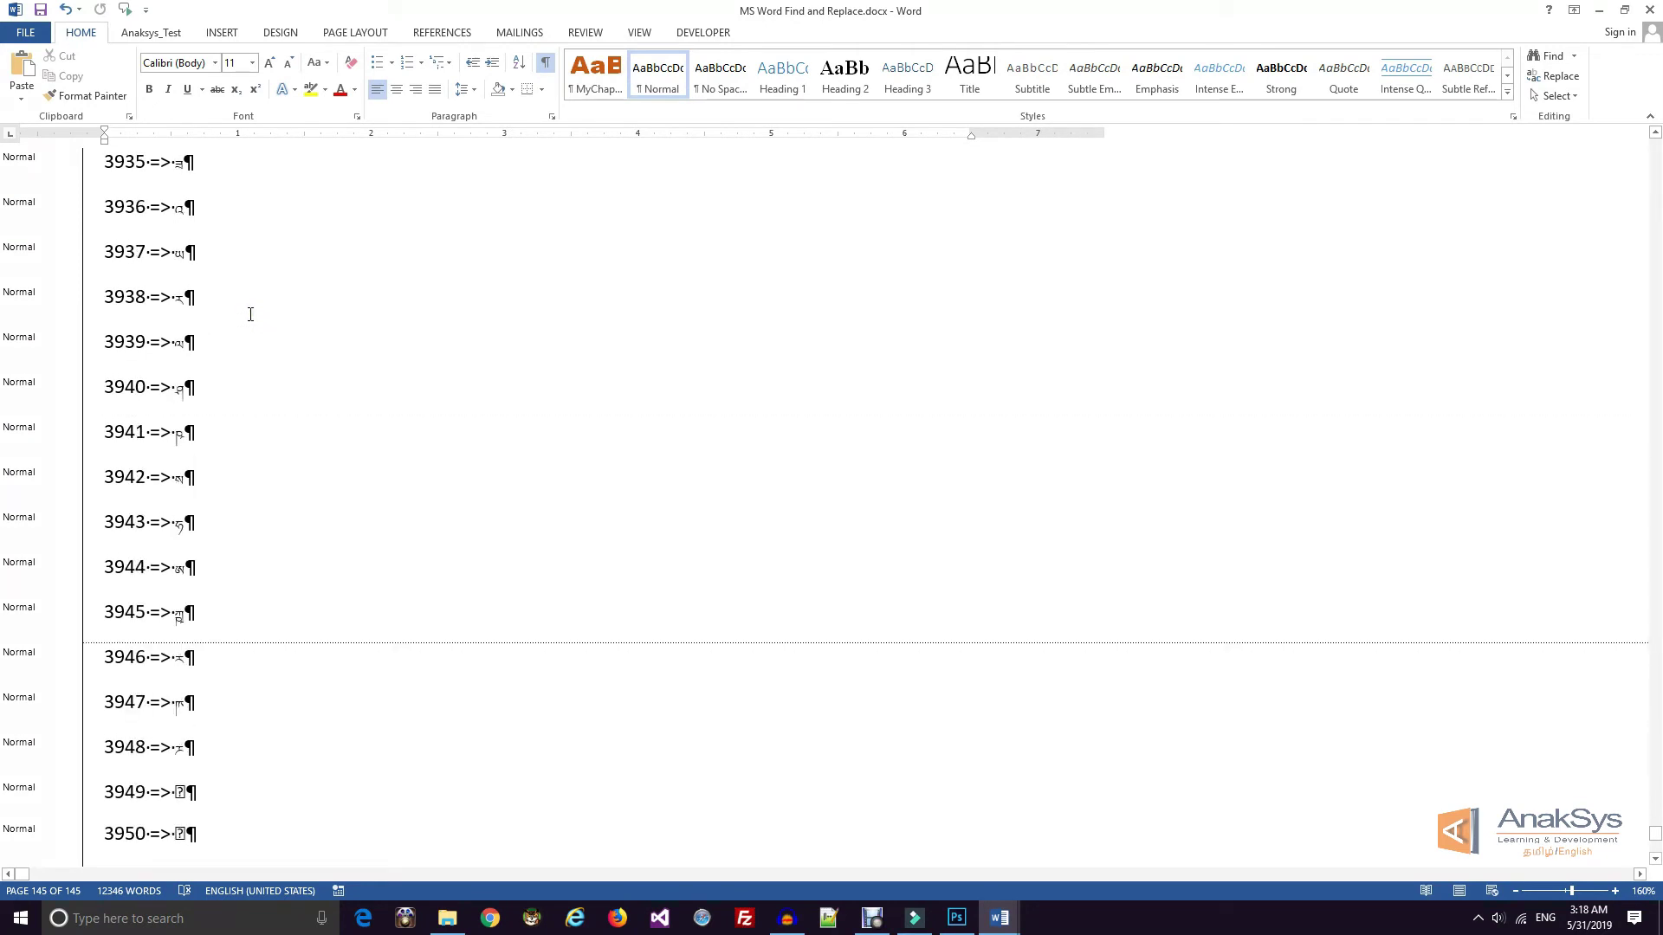
mouse_move(999, 920)
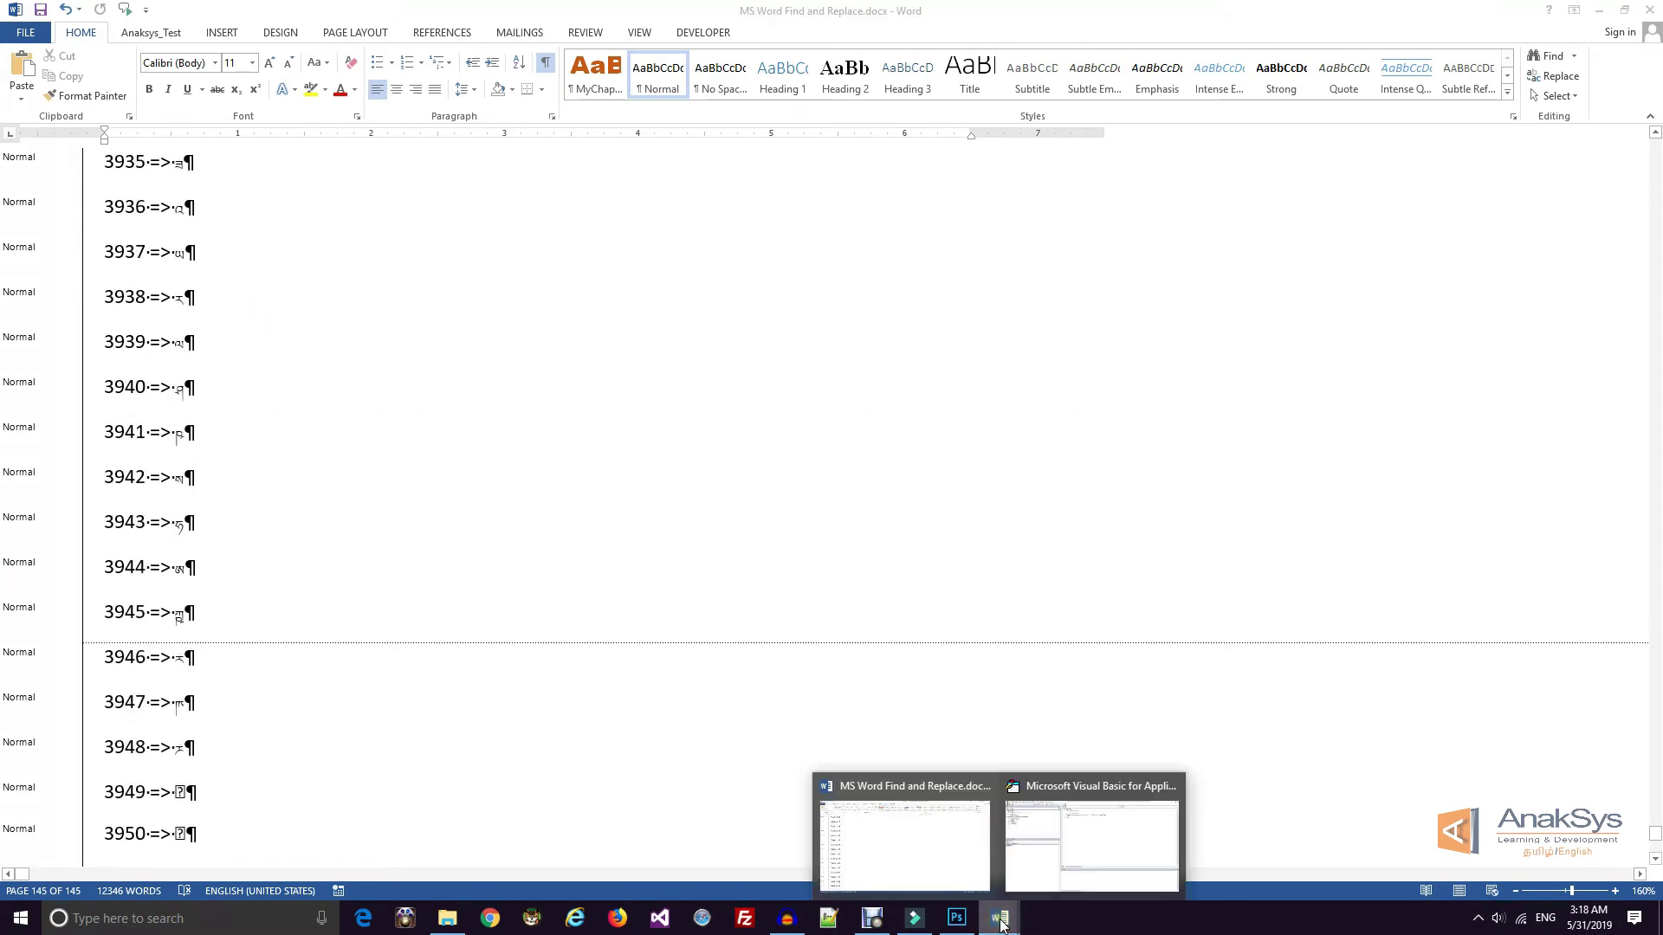
click(1101, 851)
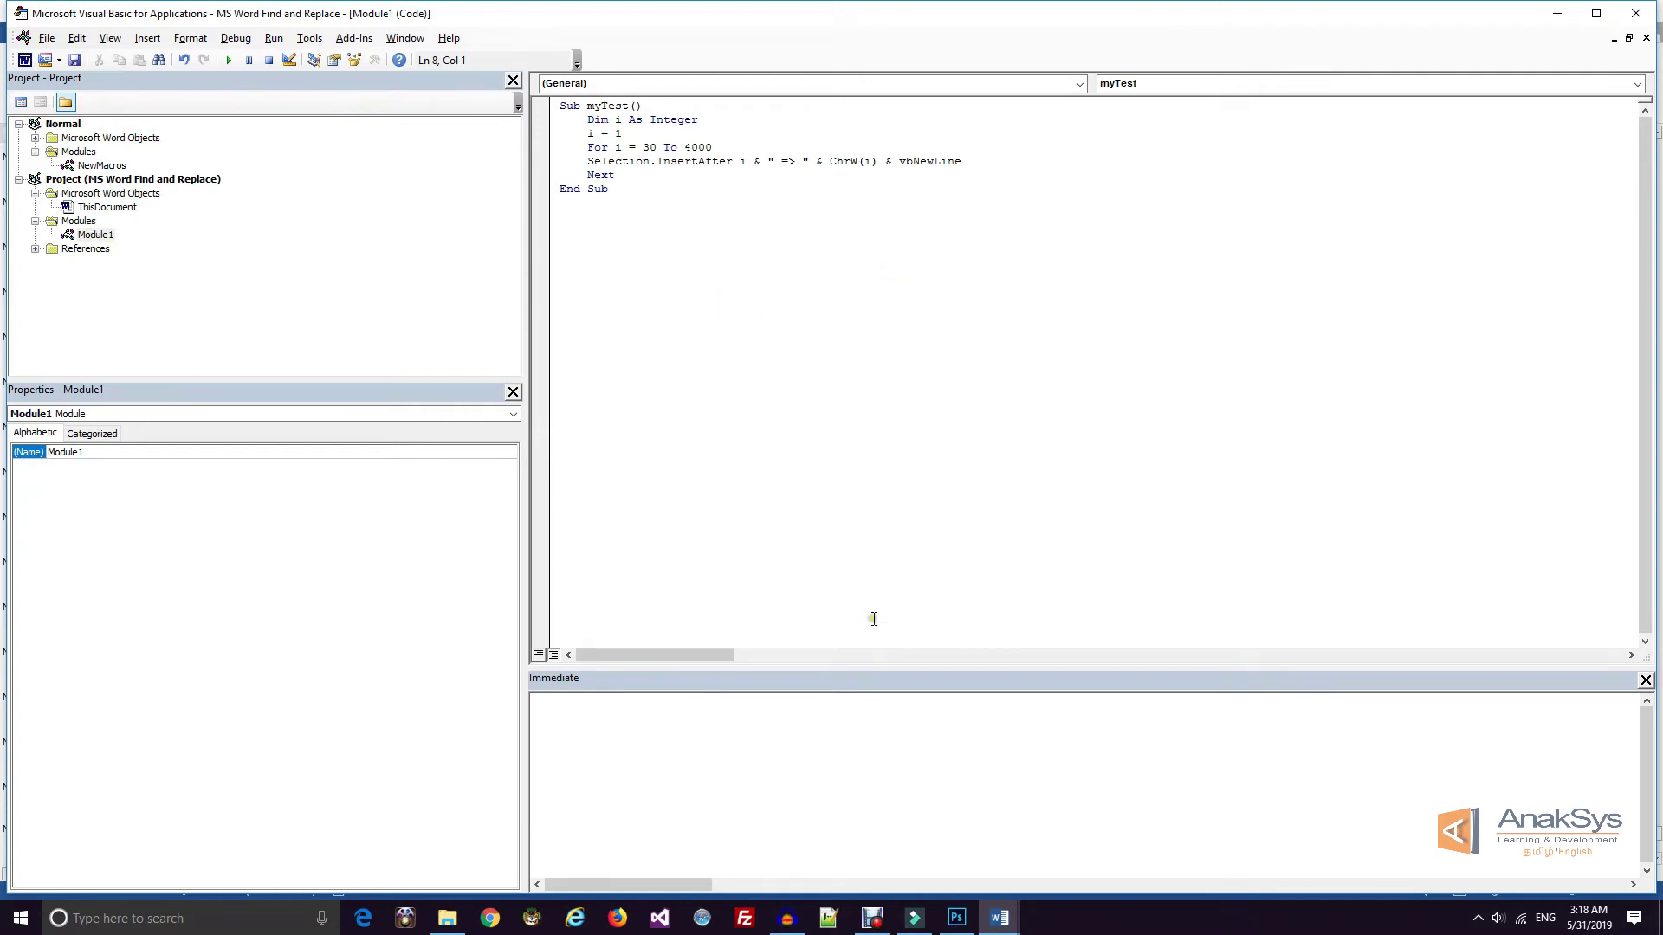
Save the new document, choosing the samples folder under AnaksysLearningandDevelopment, YOUTube_Channel, MSWord, Doc_Docx_Dot_Dotx on drive F: as the location
key(ctrl+s)
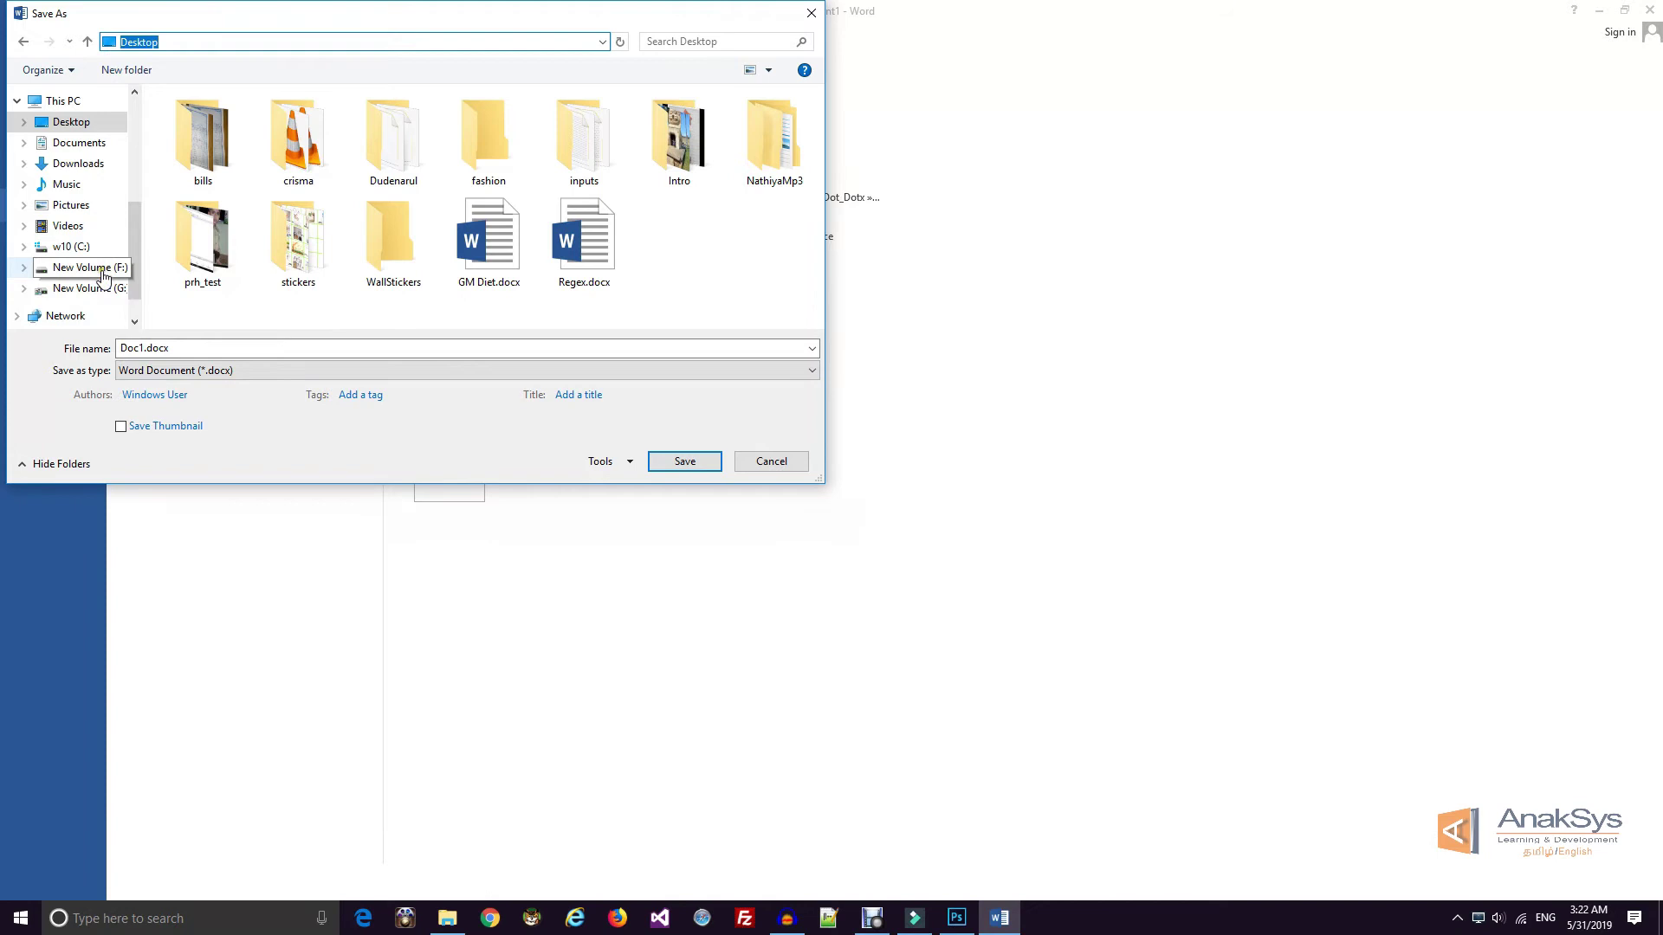
click(101, 272)
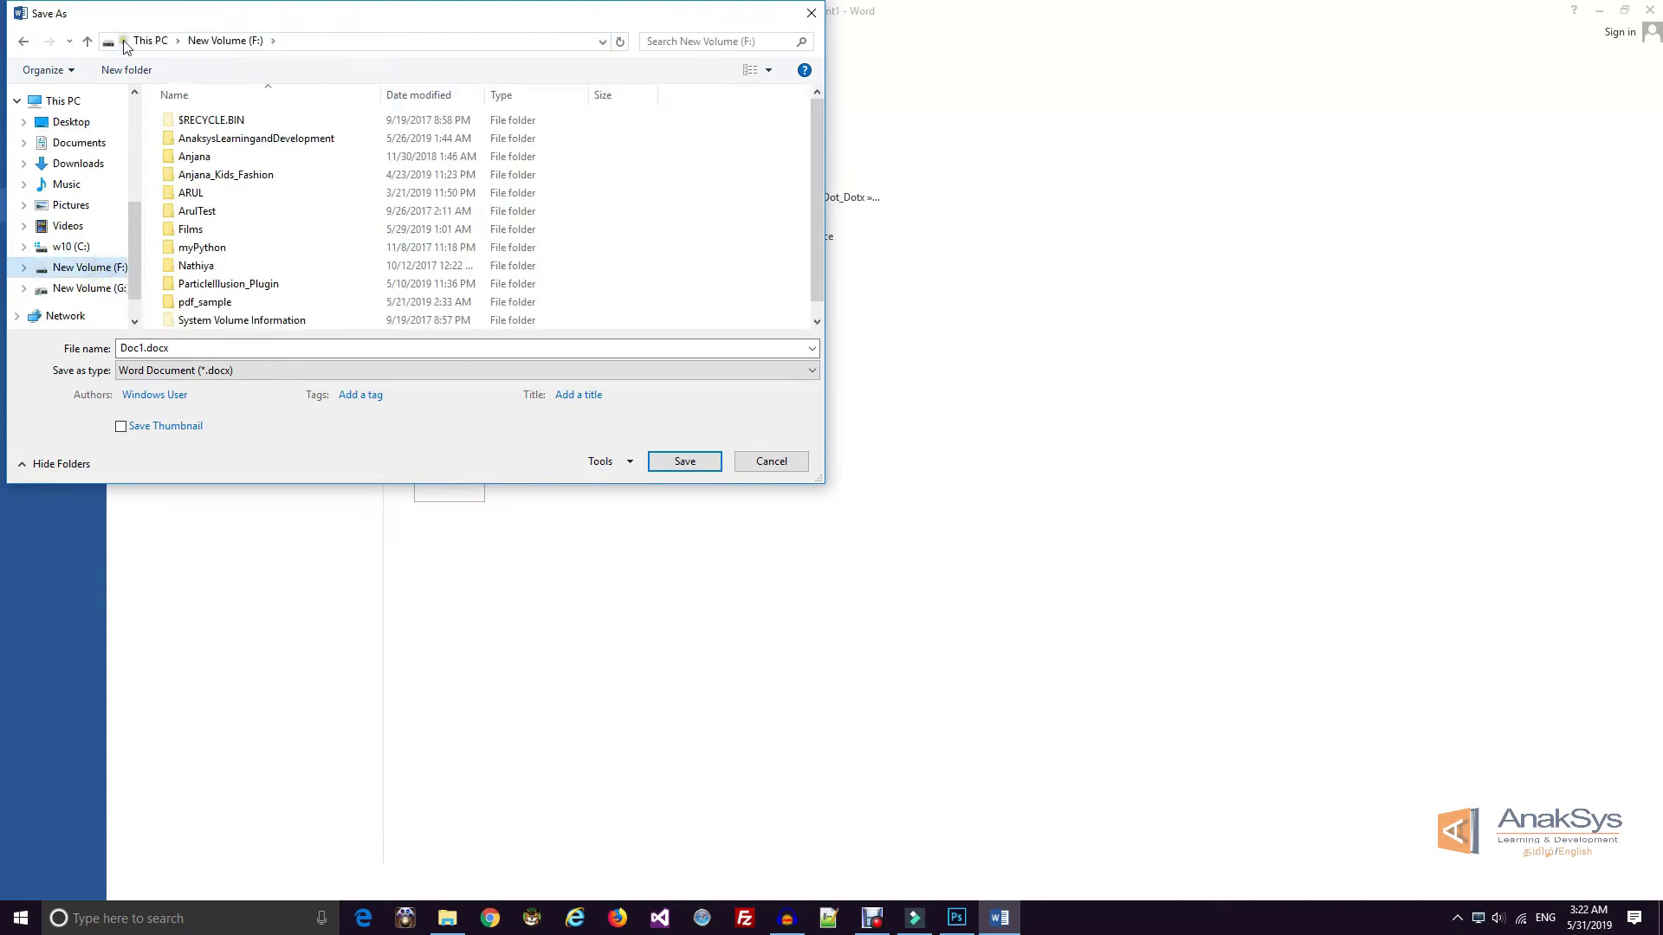
double_click(253, 138)
double_click(218, 195)
double_click(211, 175)
double_click(245, 121)
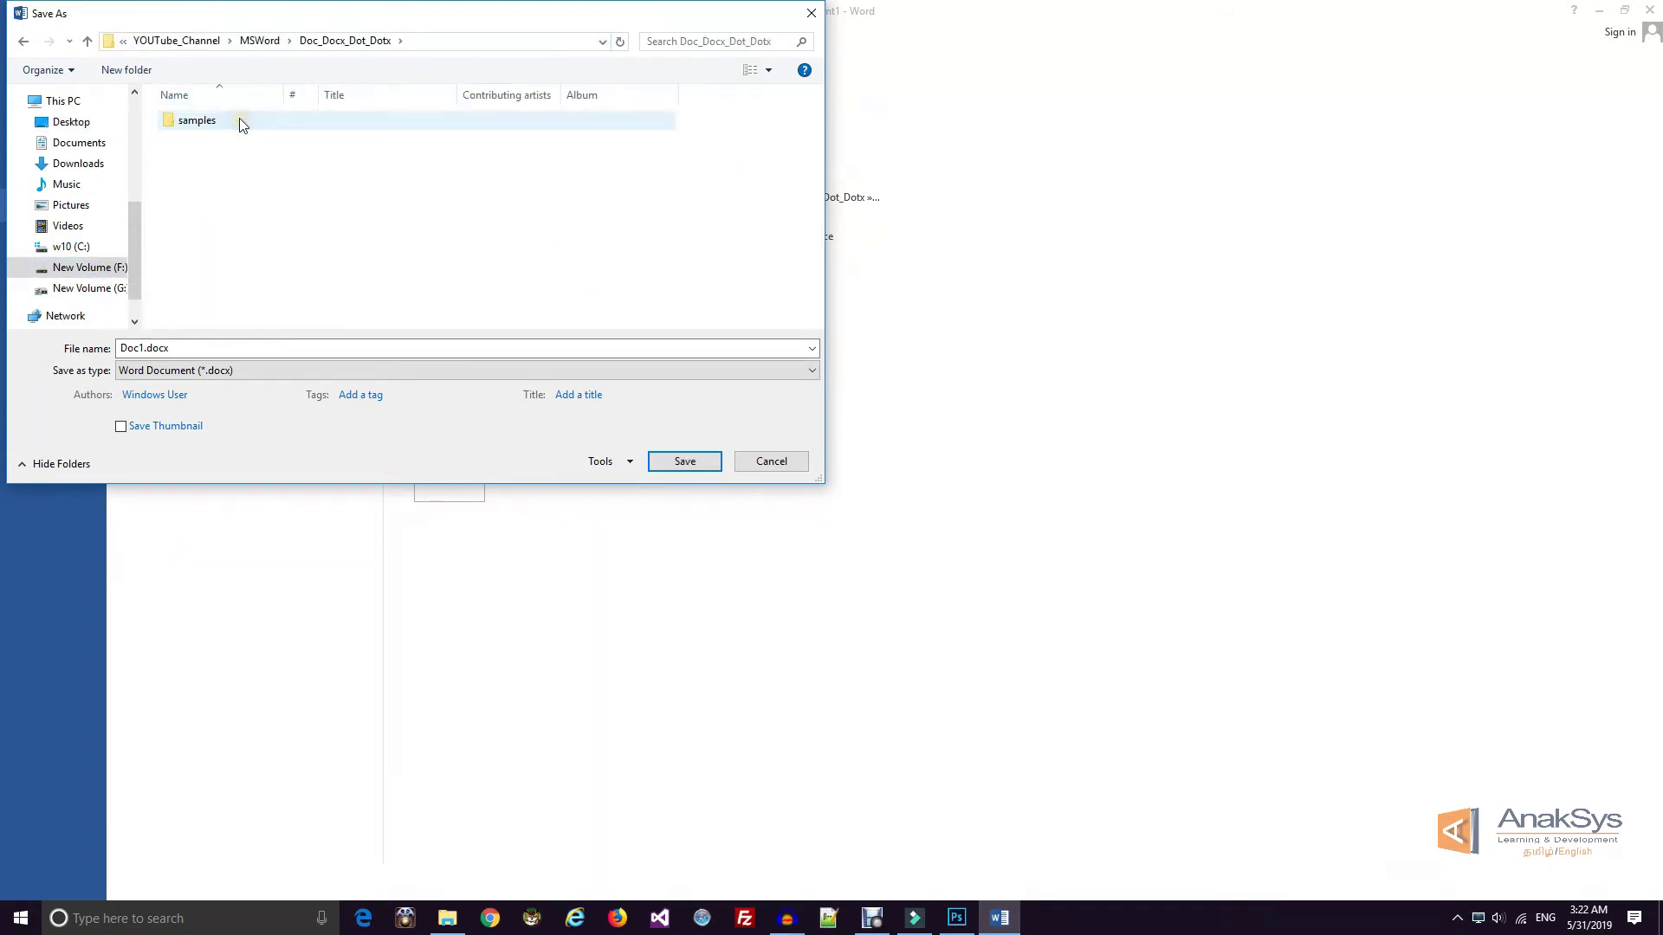
click(182, 128)
double_click(182, 128)
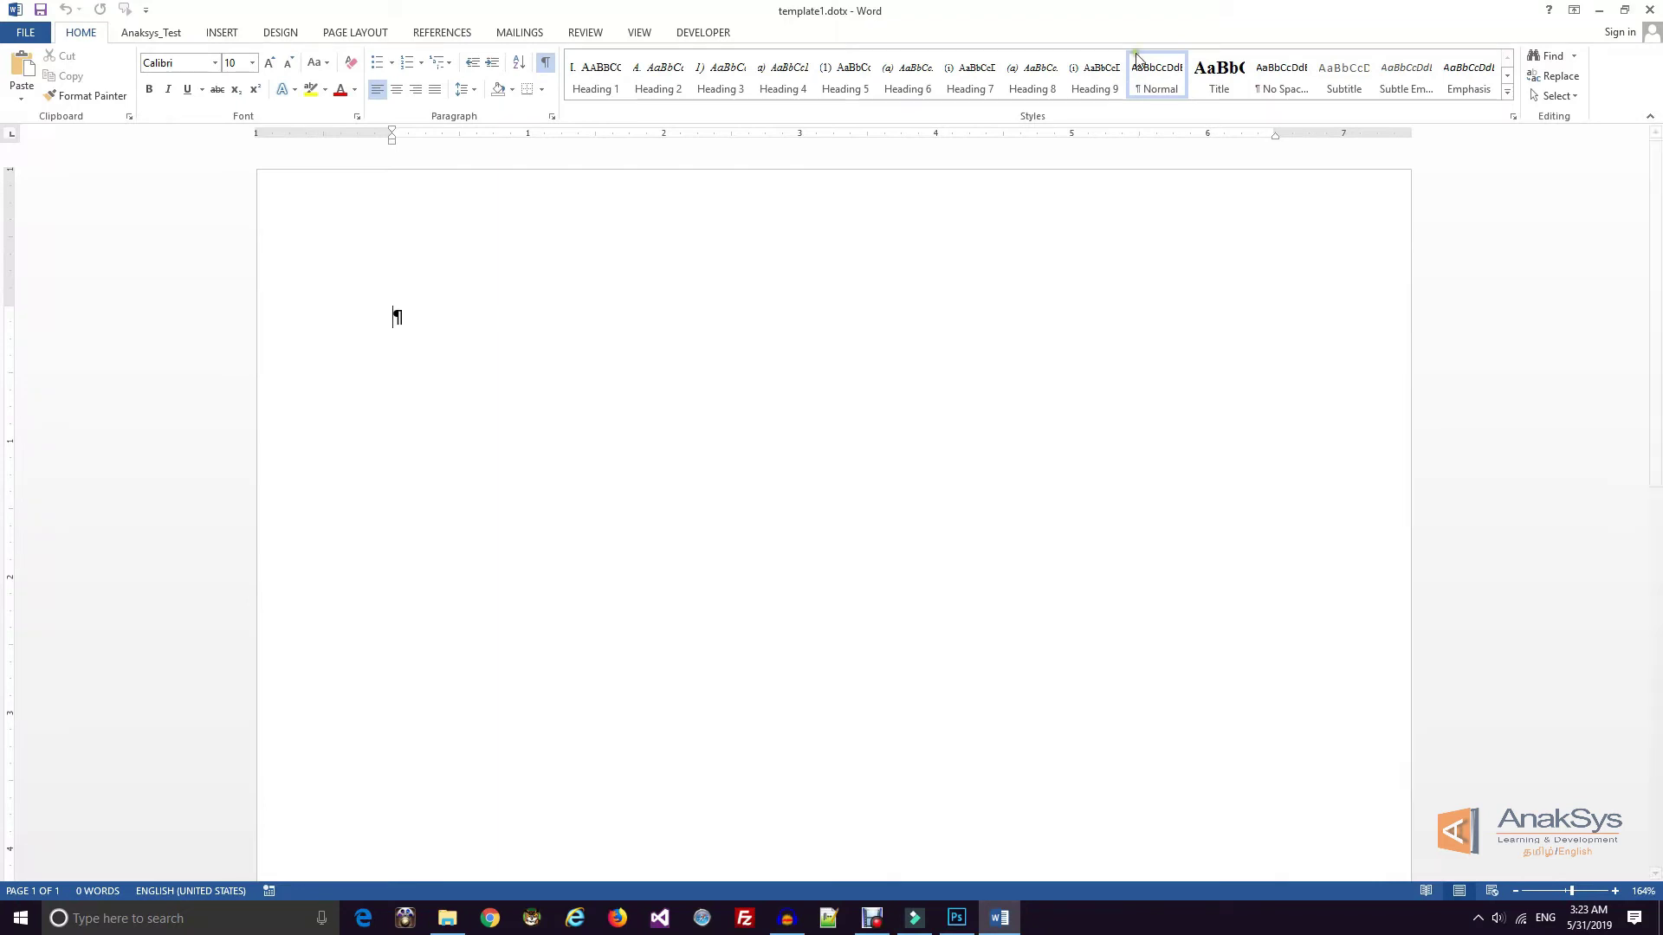
Start a new paragraph style in template1.dotx named AnaksysHead1 with the Arial Black font
click(1512, 116)
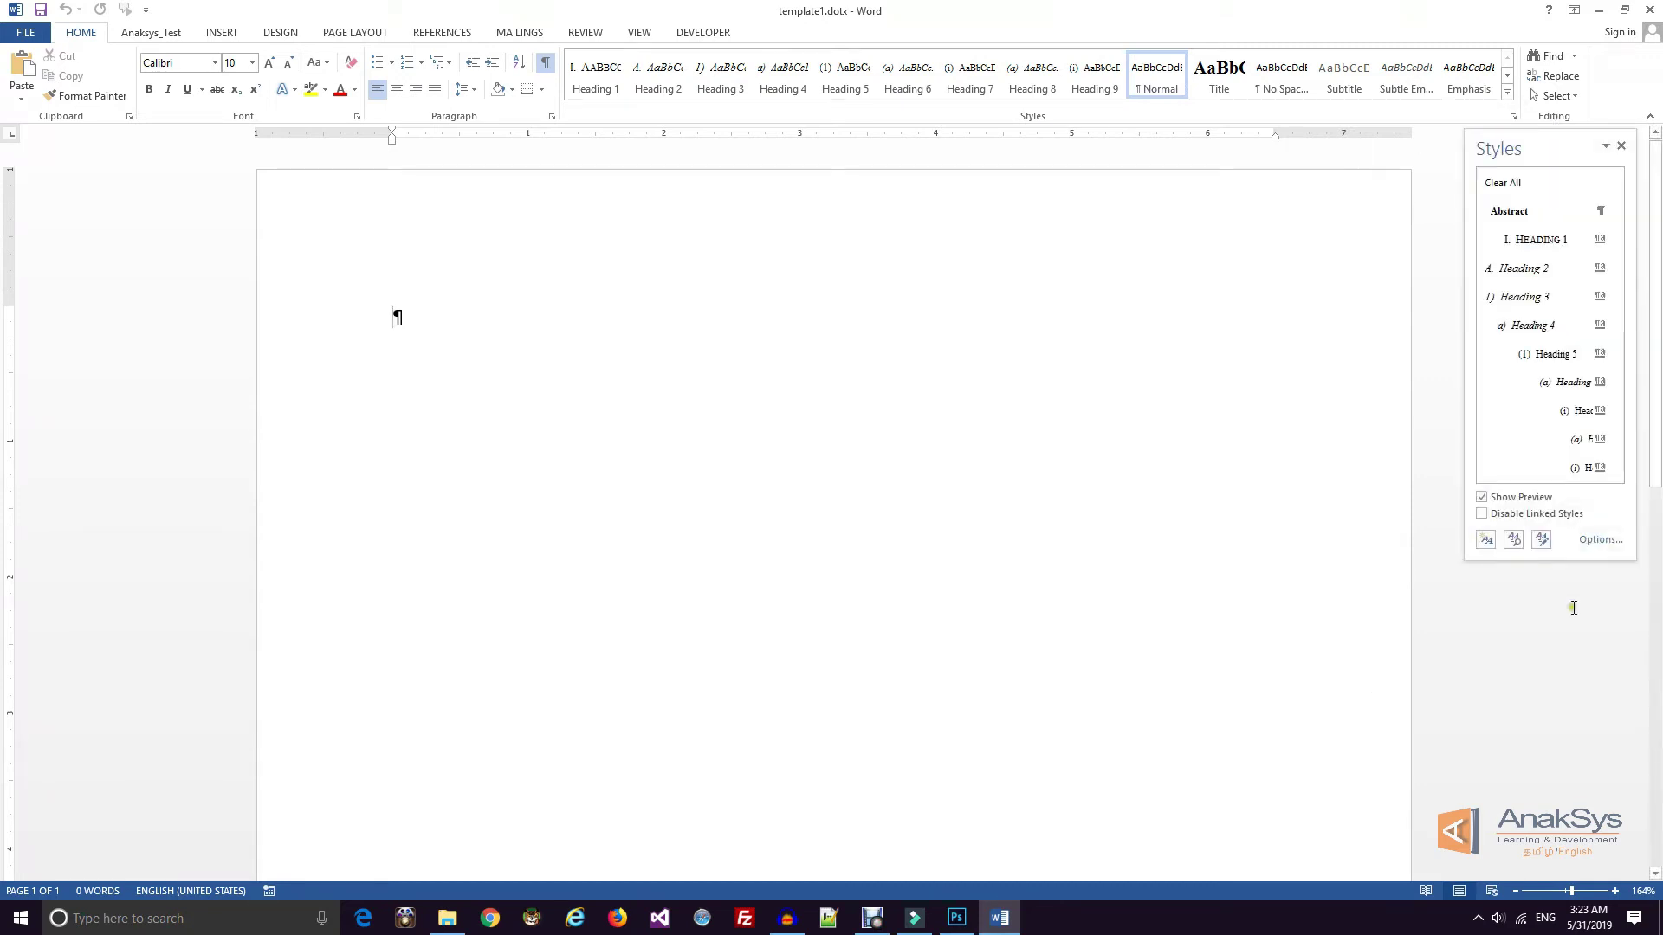
click(1484, 541)
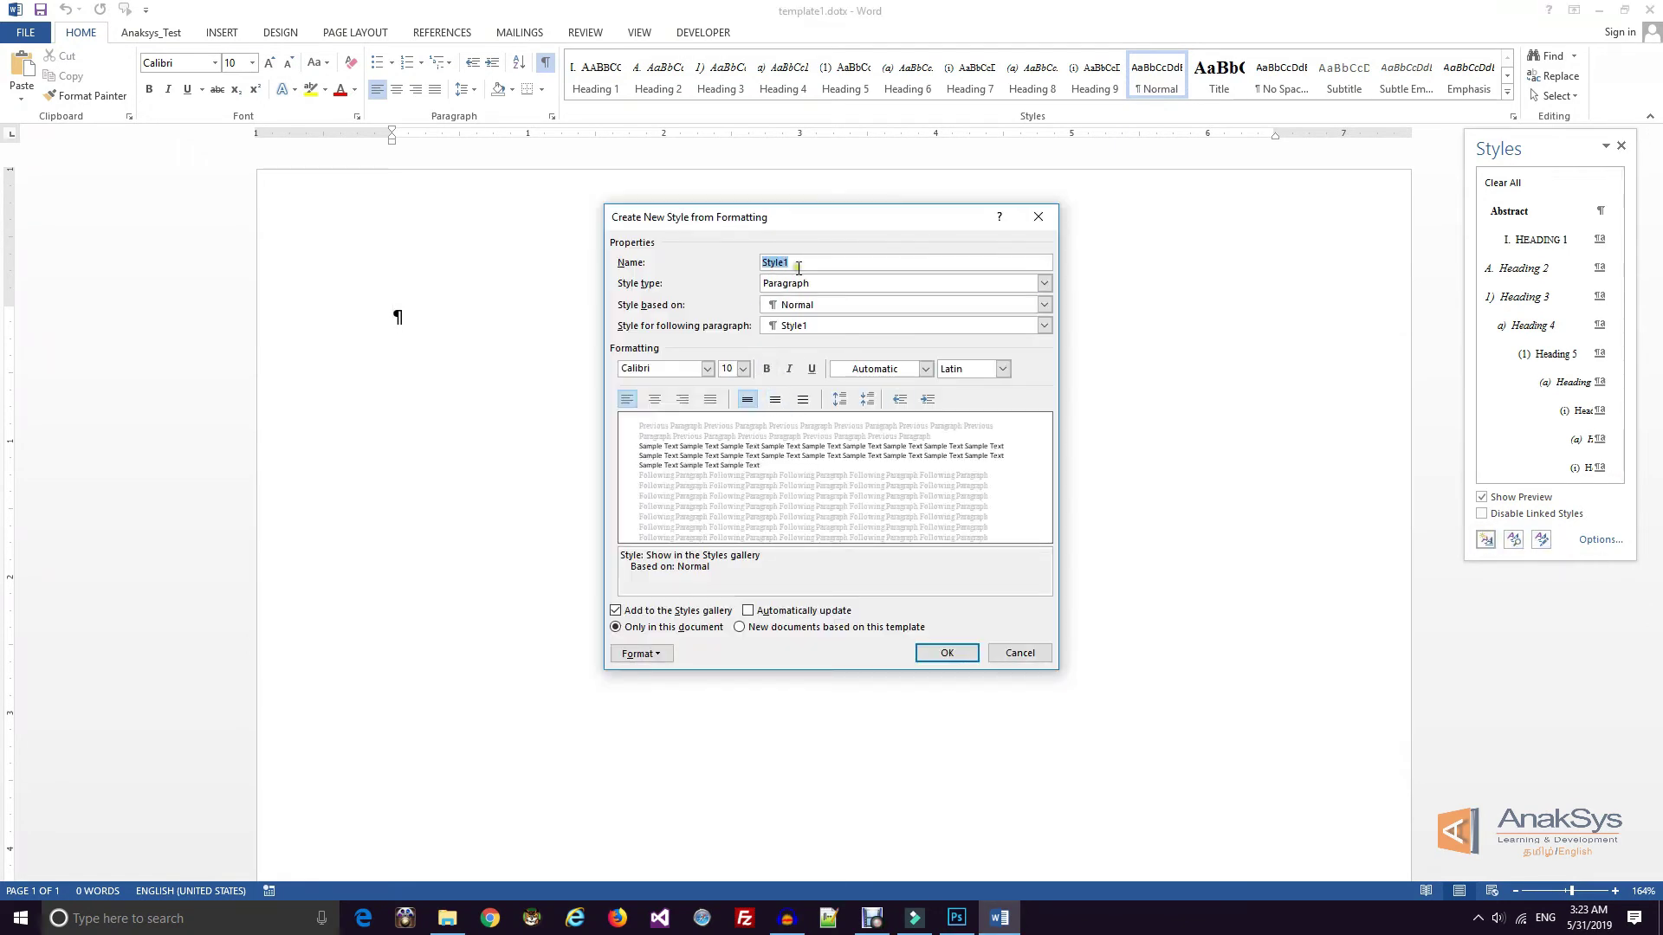
text(AnaksysHead1)
click(708, 369)
click(681, 504)
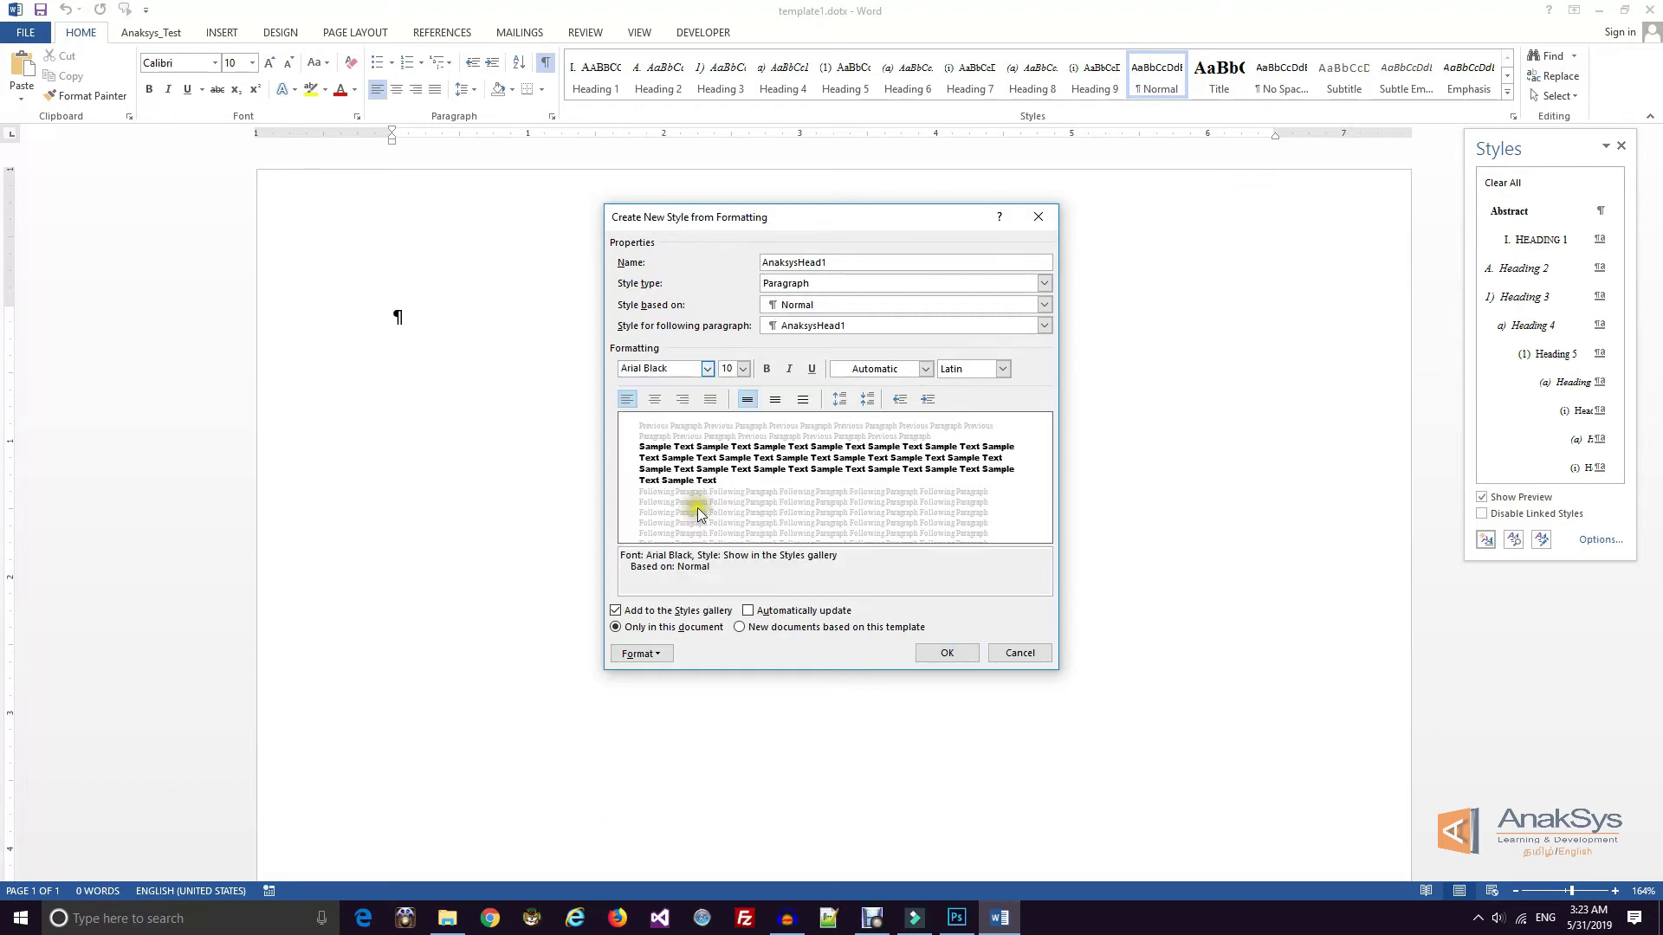
Set the font size of the AnaksysHead1 style to 28 pt
click(746, 370)
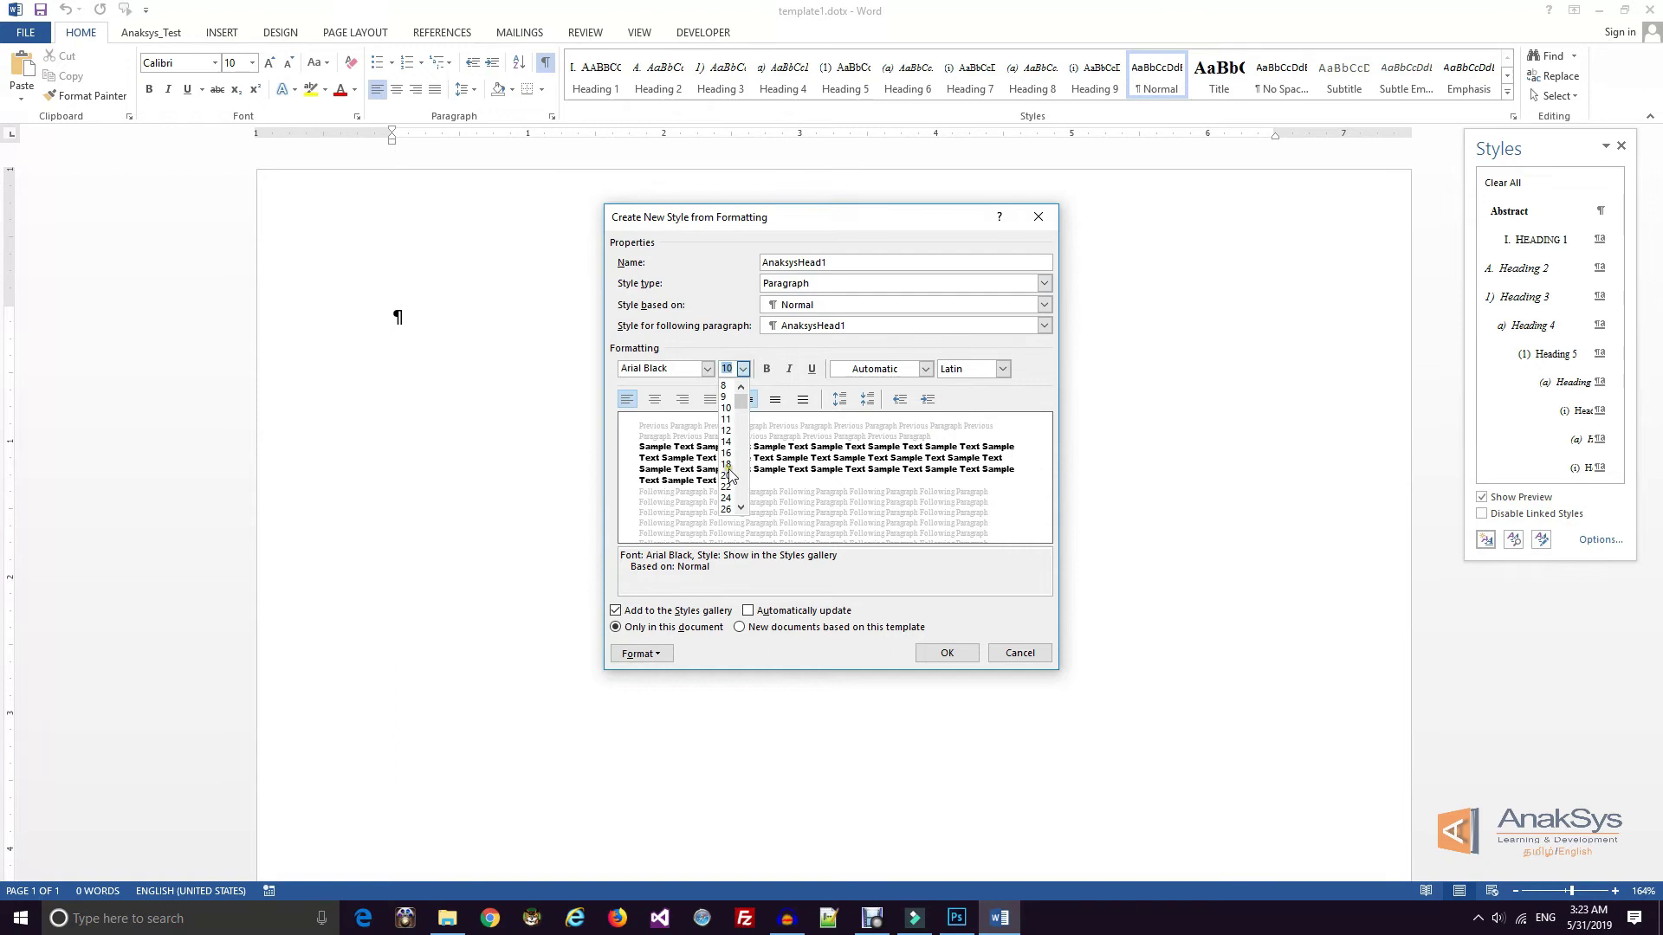
click(727, 509)
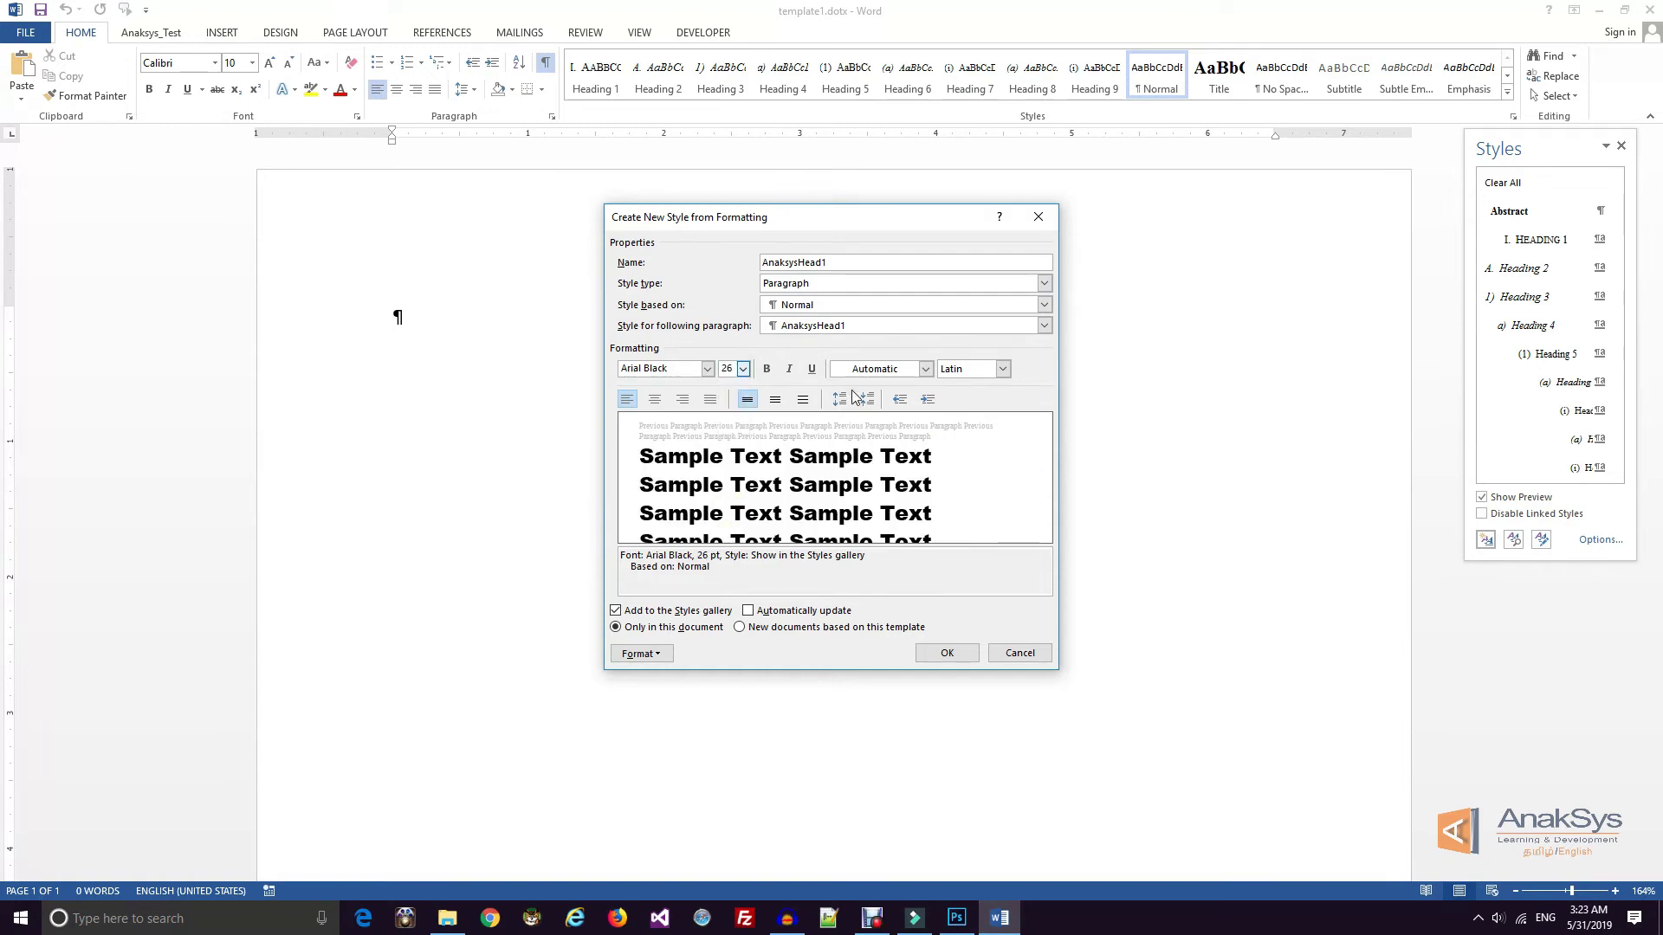
click(743, 370)
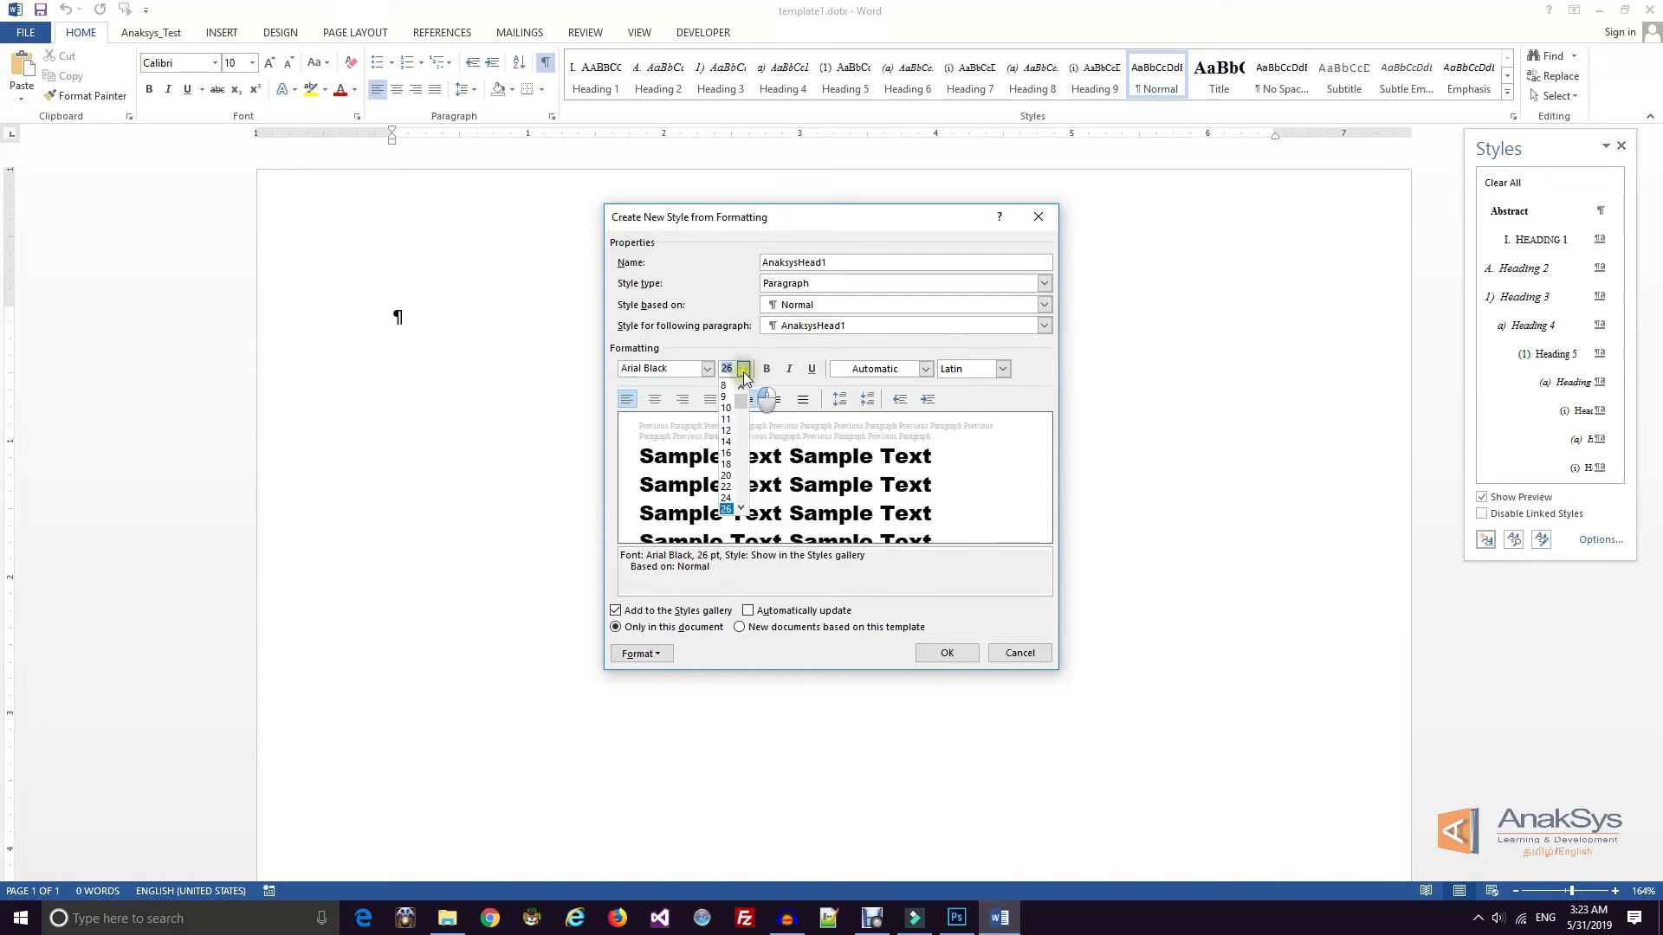
scroll(728, 500, down, 1)
click(728, 509)
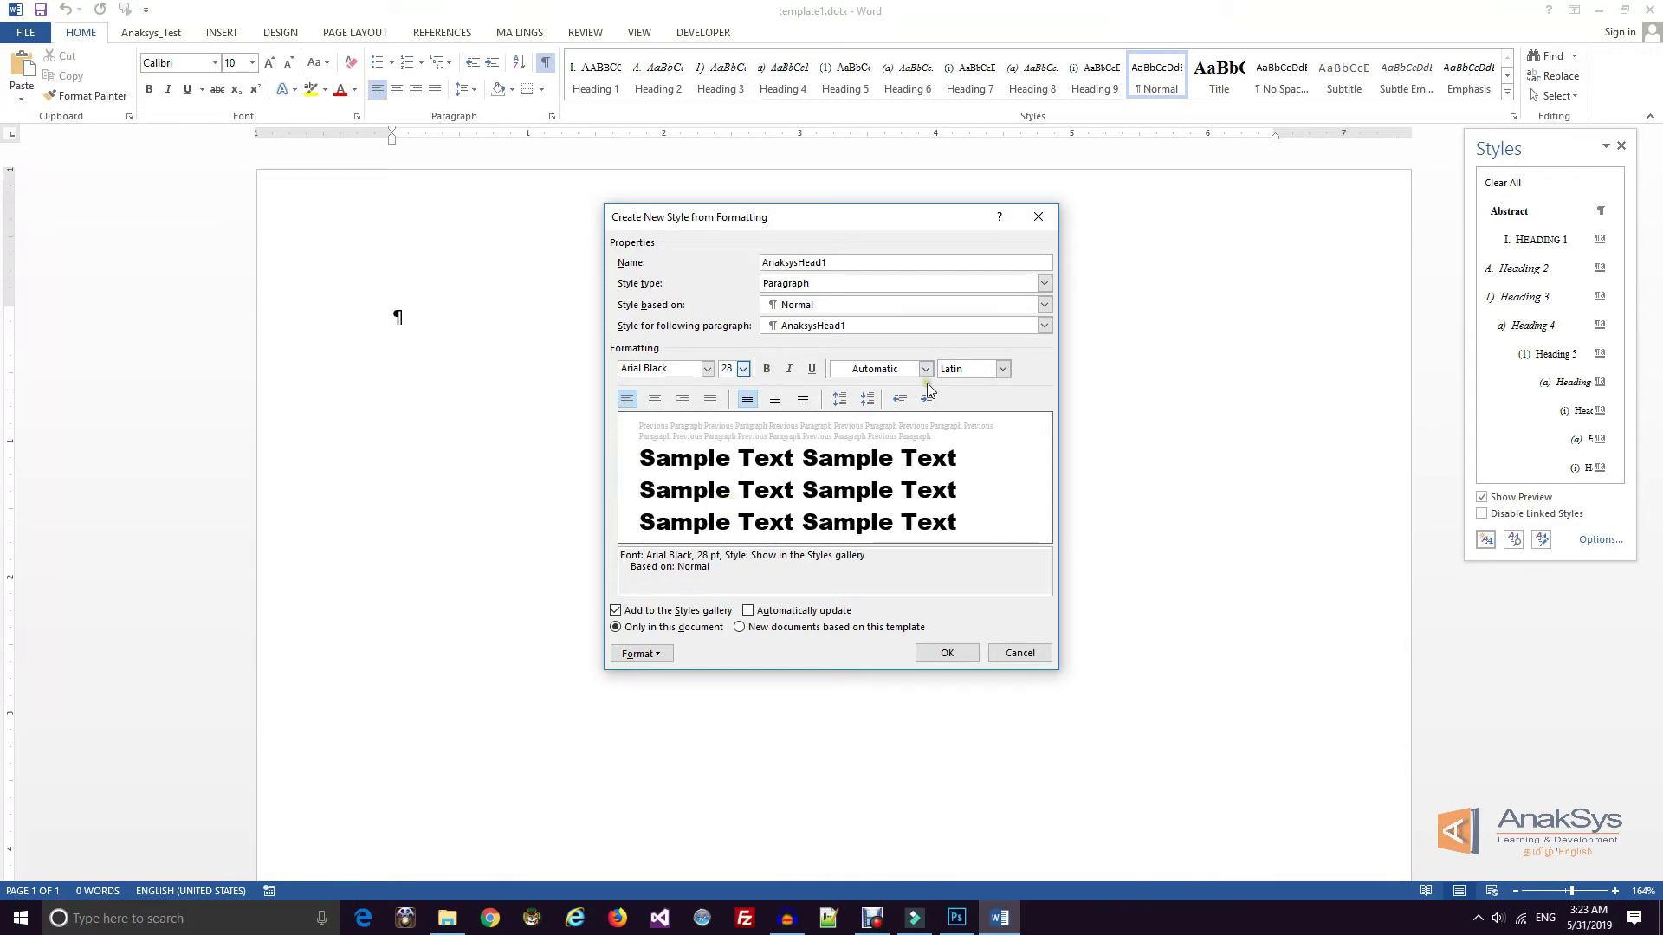
Give the AnaksysHead1 style a dark green Accent 6 font color and bold formatting, and create the style
click(926, 370)
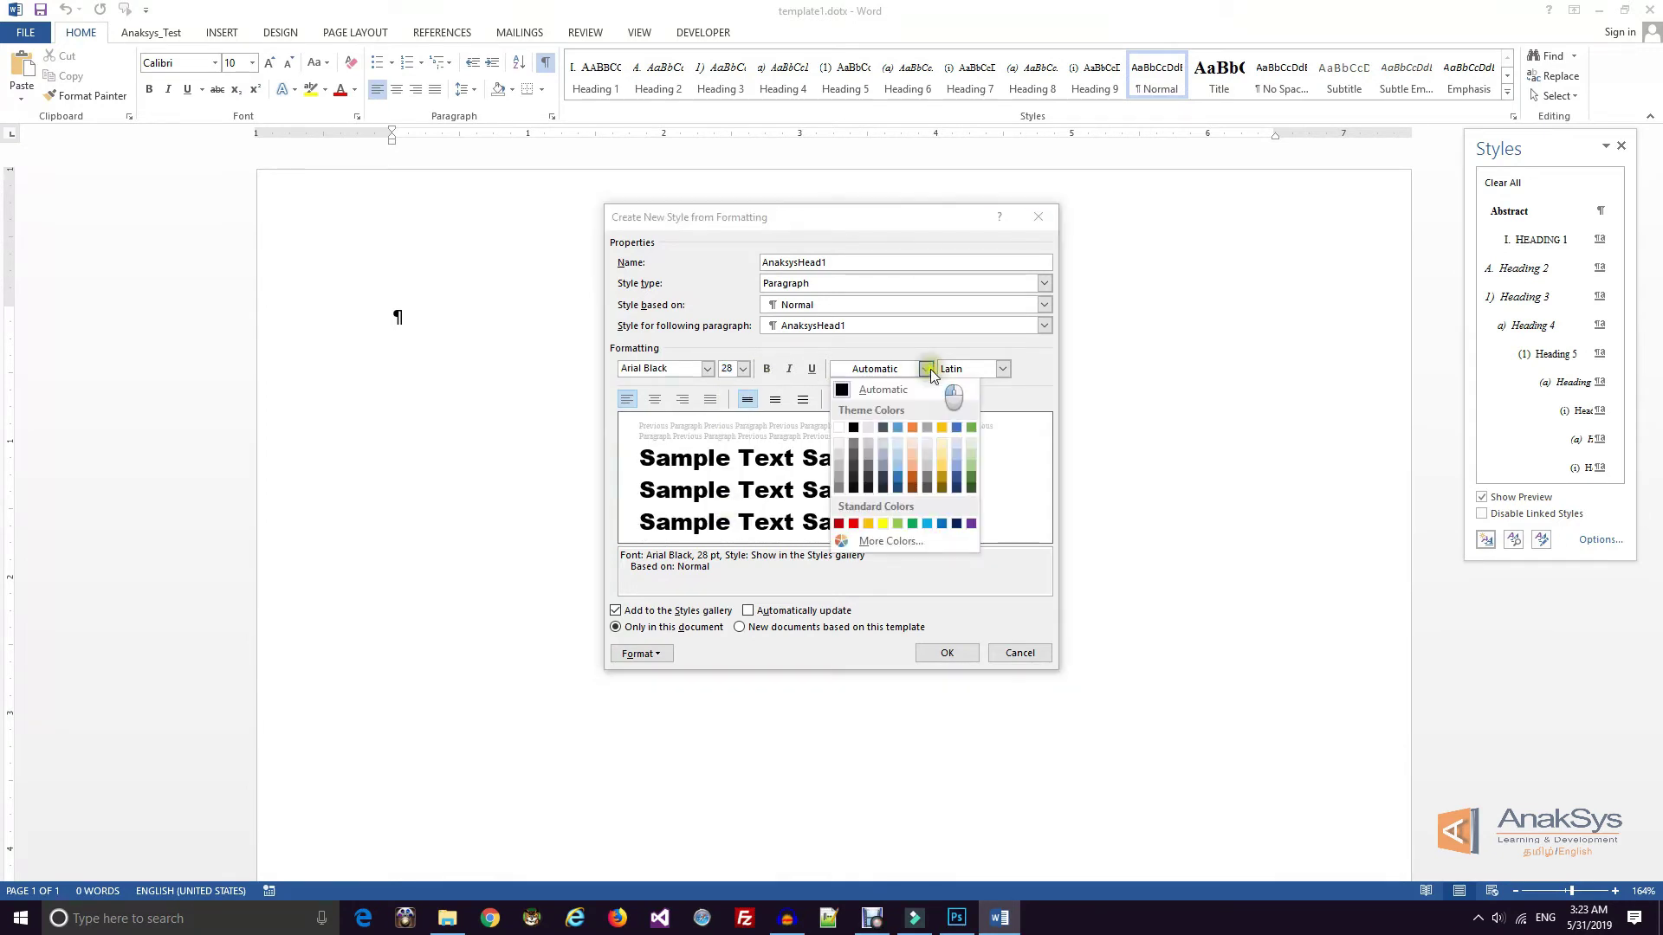
click(971, 489)
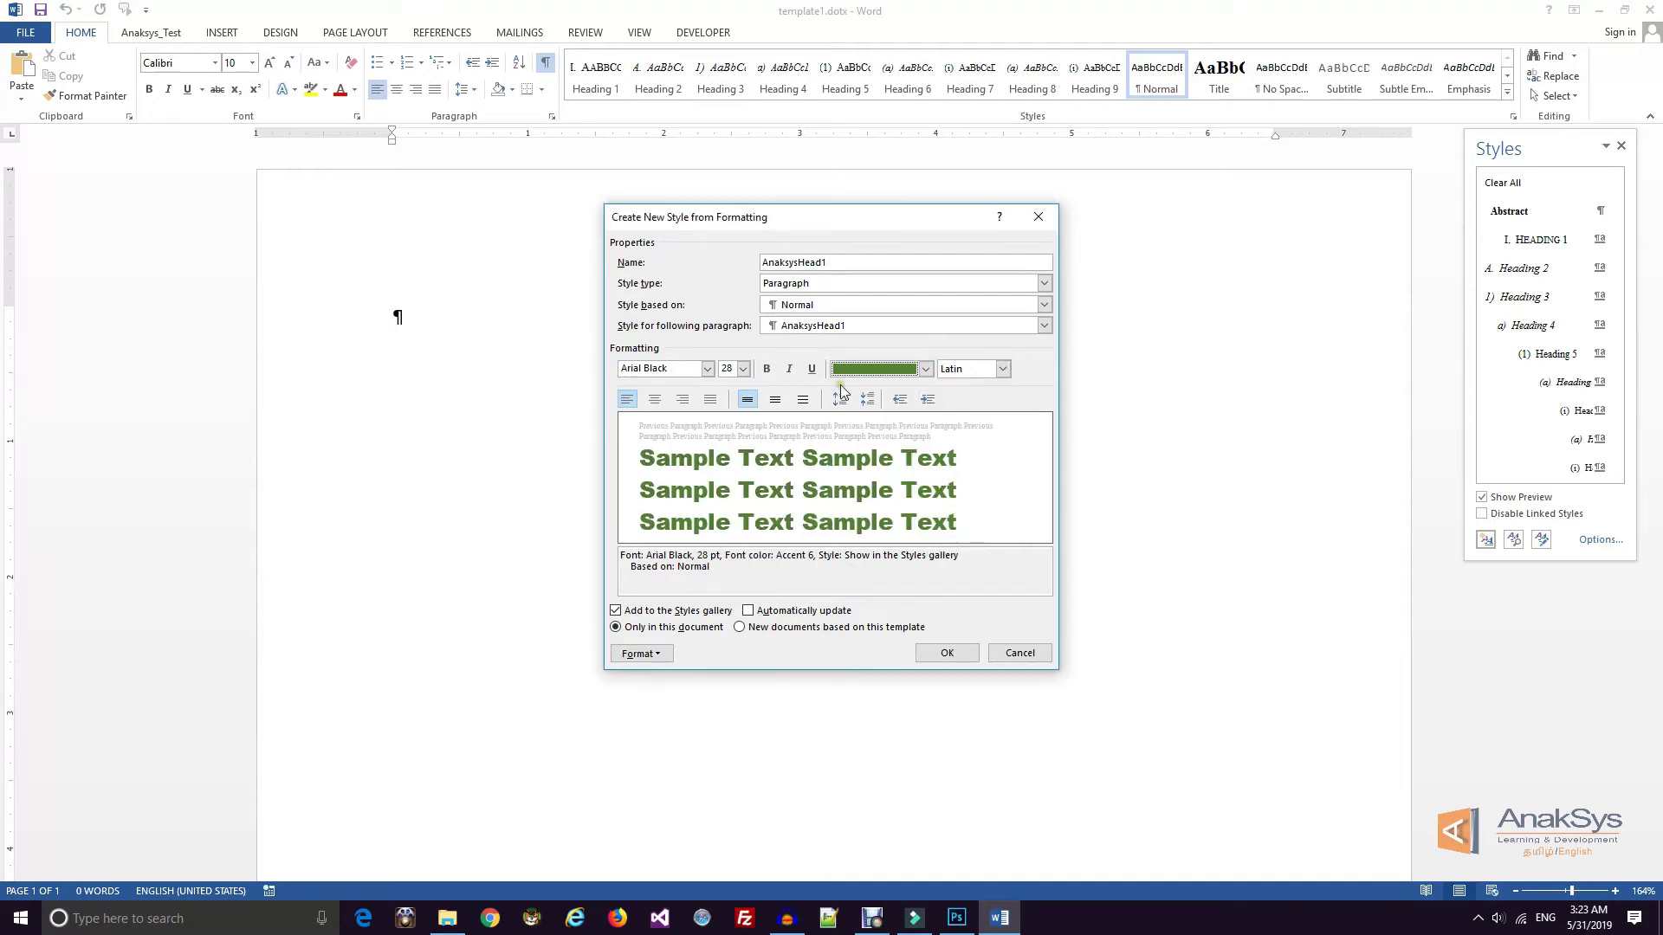
click(768, 372)
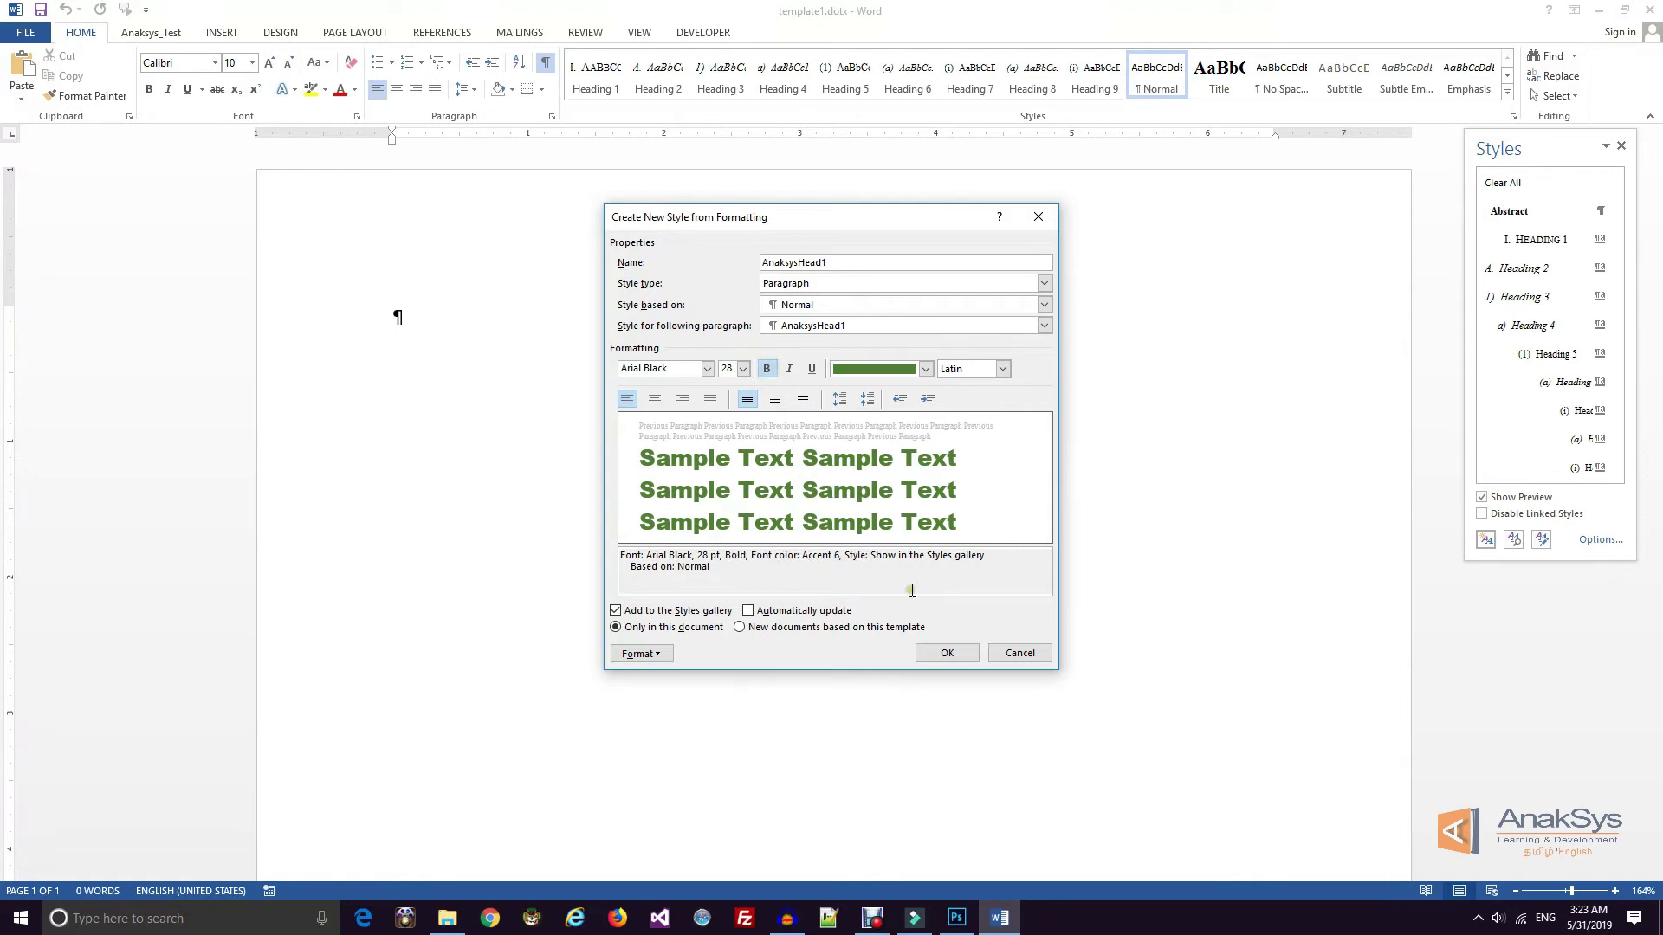
click(947, 654)
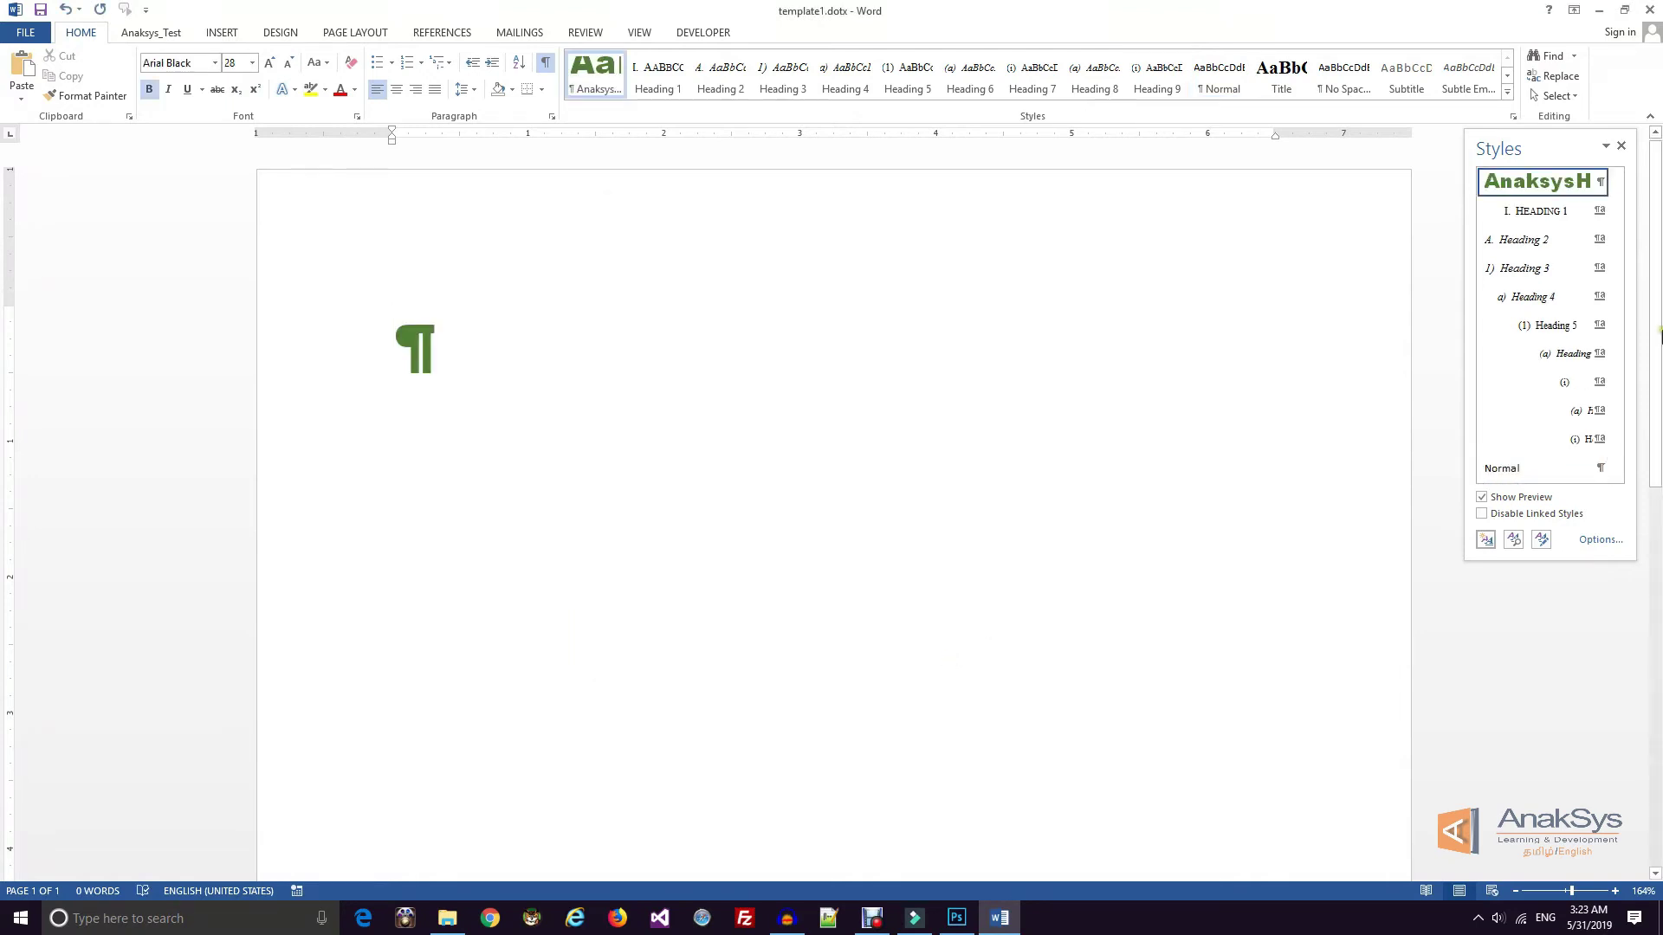
Start another new paragraph style named Anaksyspara and base it on the Normal style
click(1486, 538)
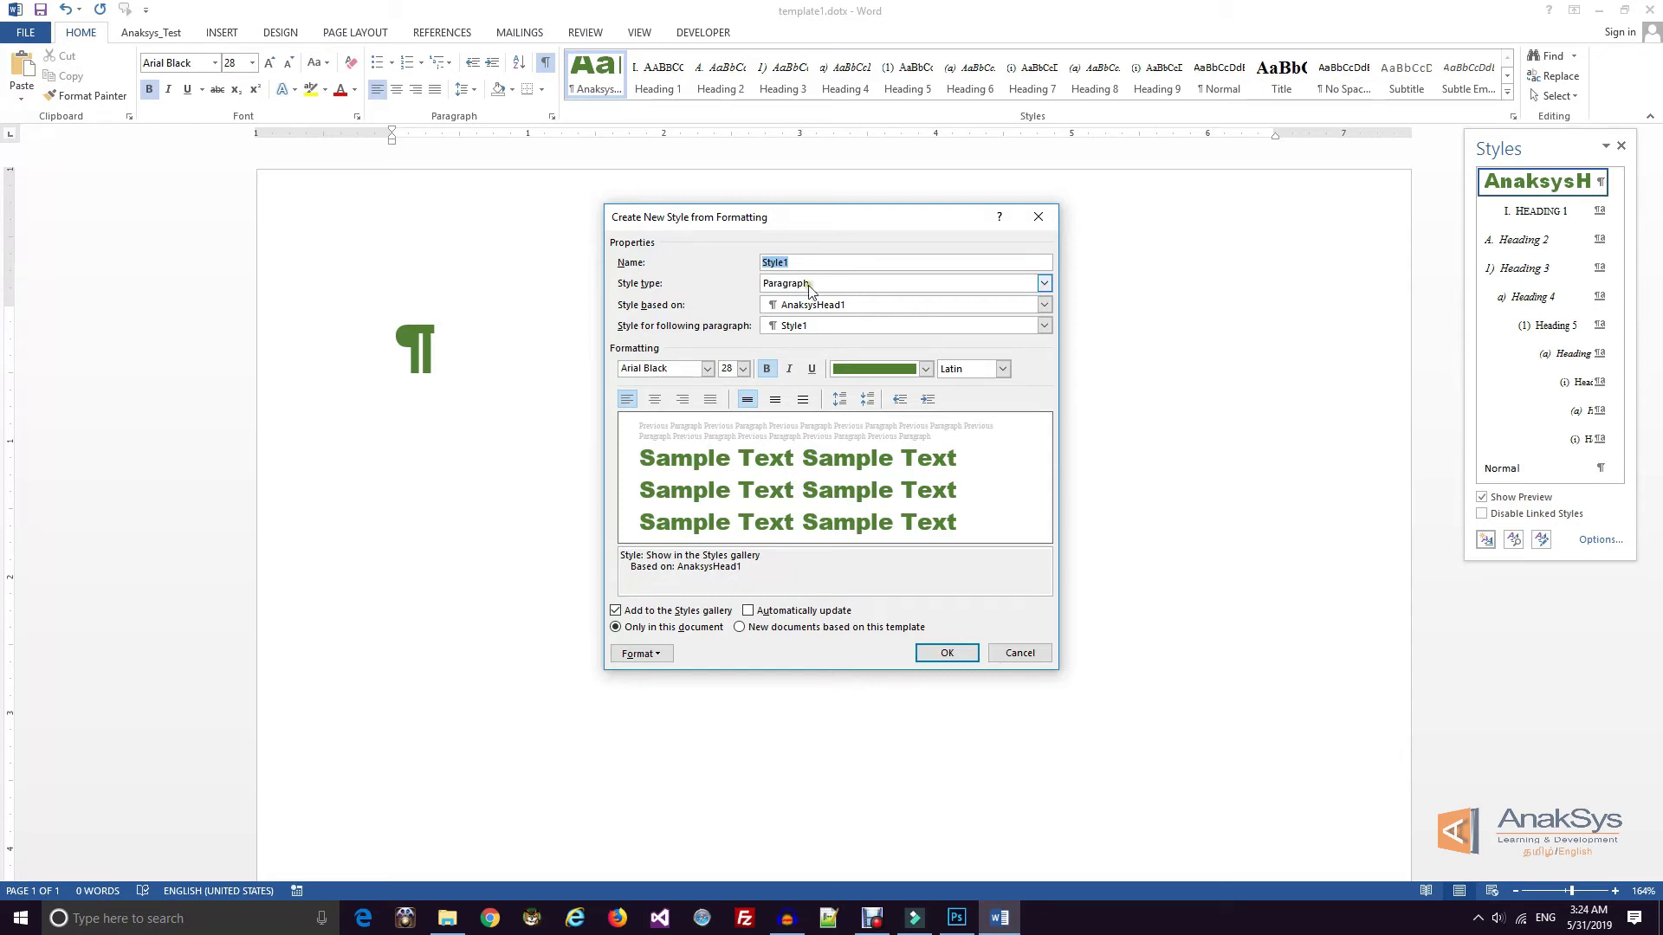
text(A)
text(nal)
key(BackSpace)
text(ksyspara)
click(827, 309)
click(797, 455)
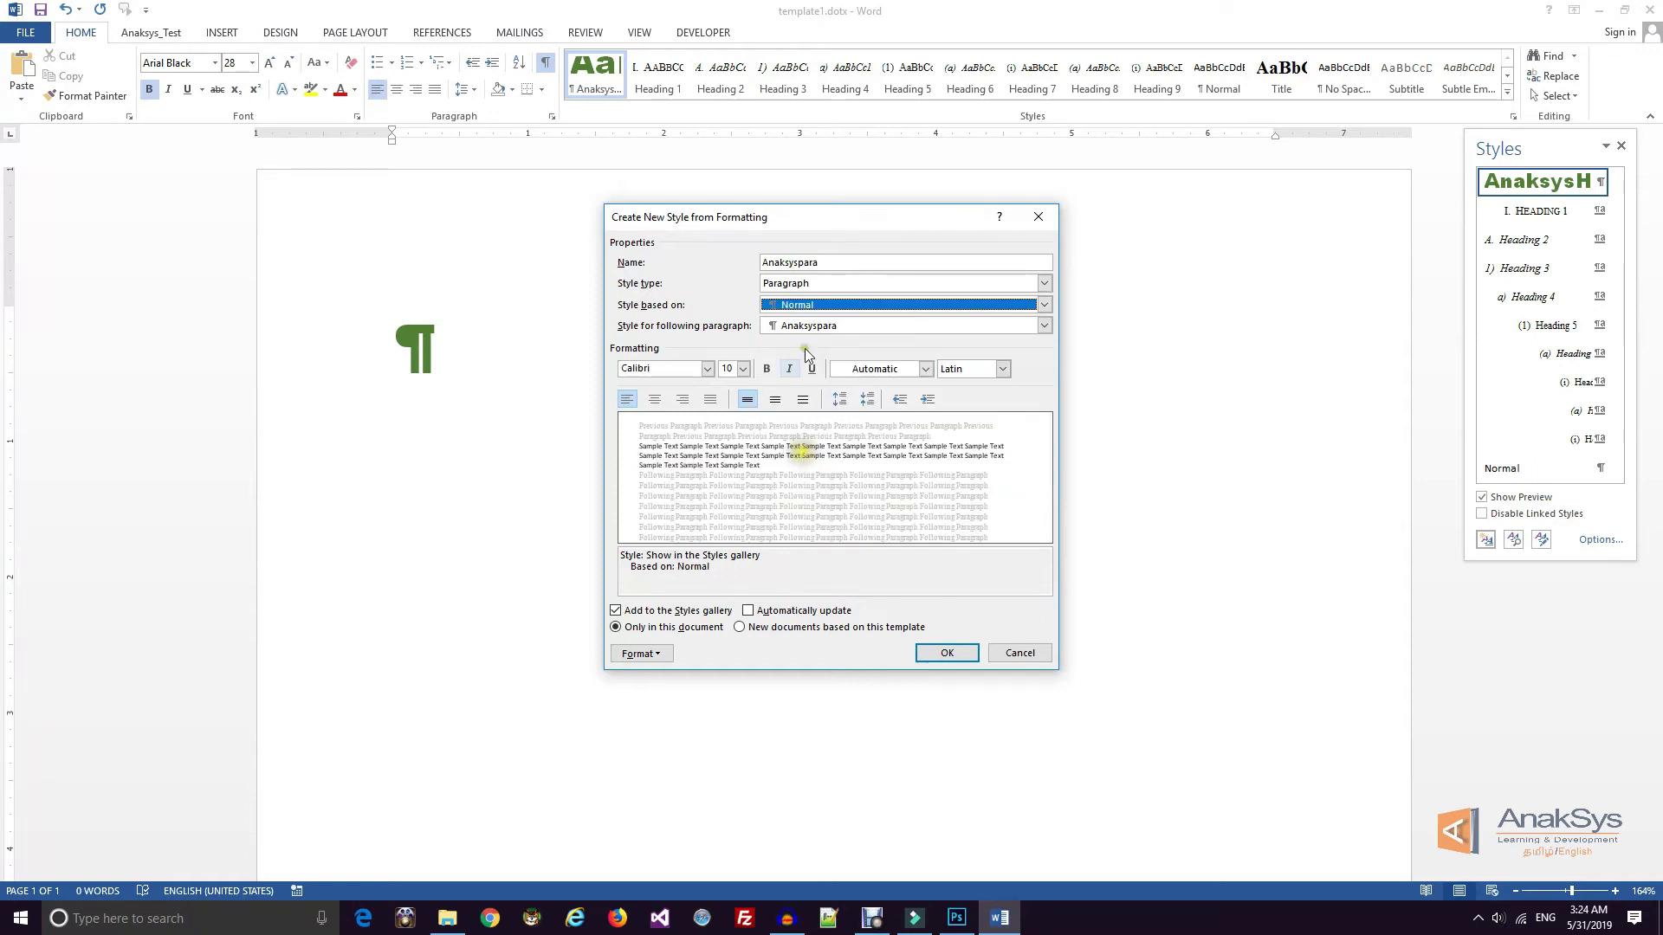
Format the Anaksyspara style as 12 pt, justified, with a dark orange Accent 2 font color, and create it
click(744, 369)
click(726, 429)
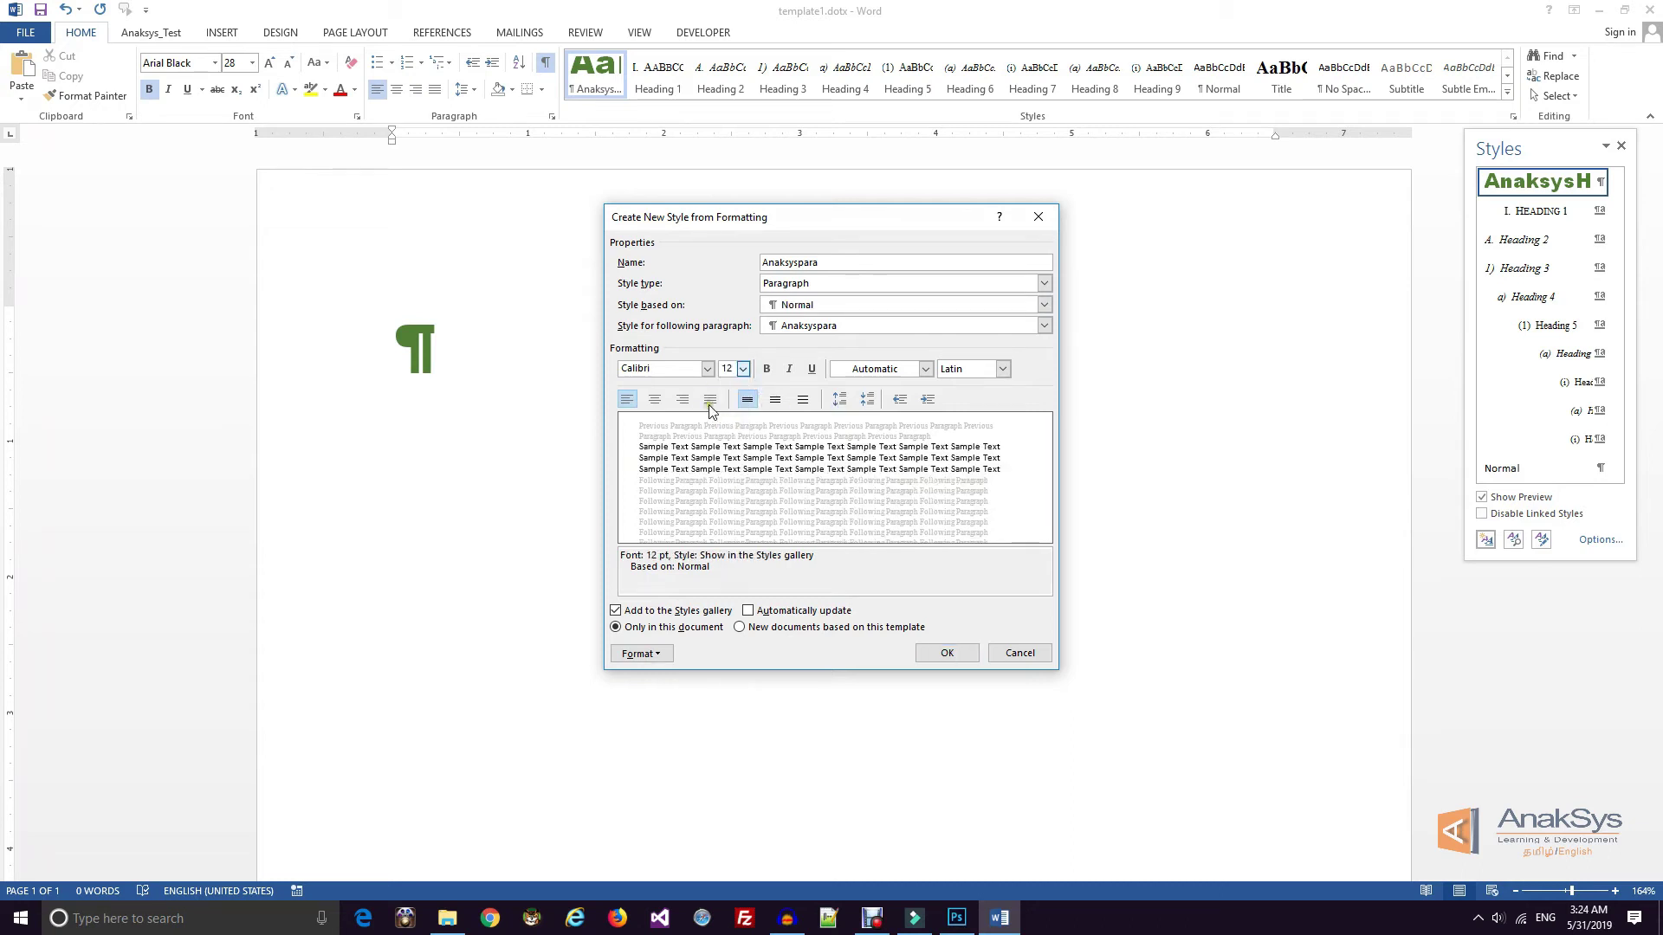
click(710, 399)
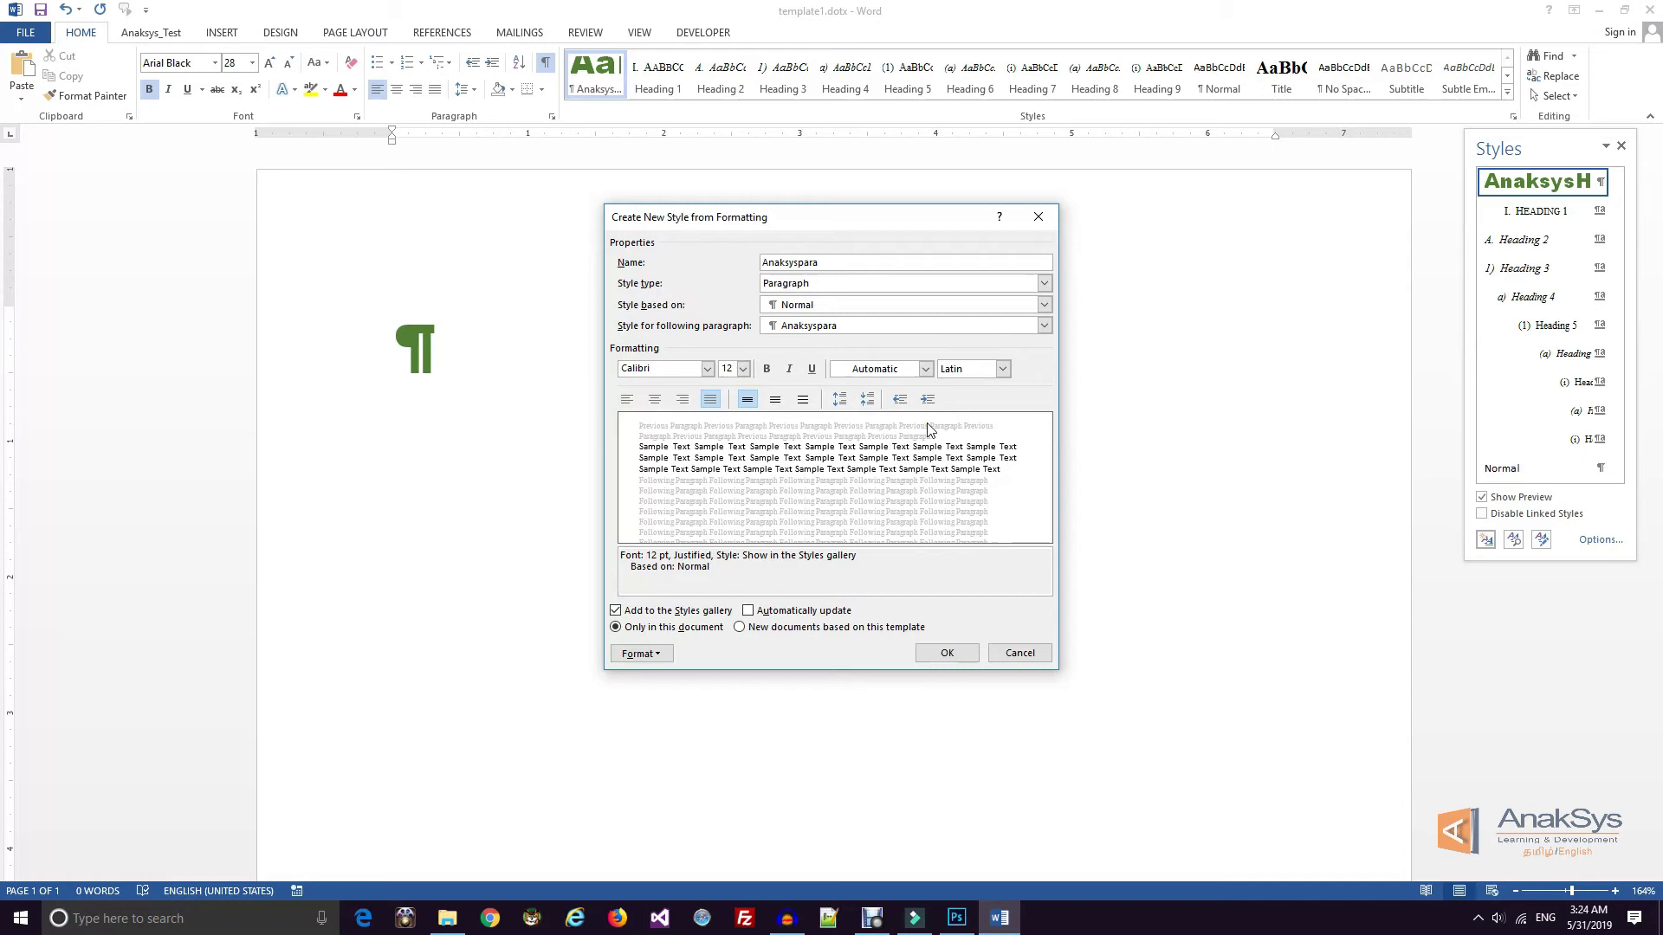
click(926, 370)
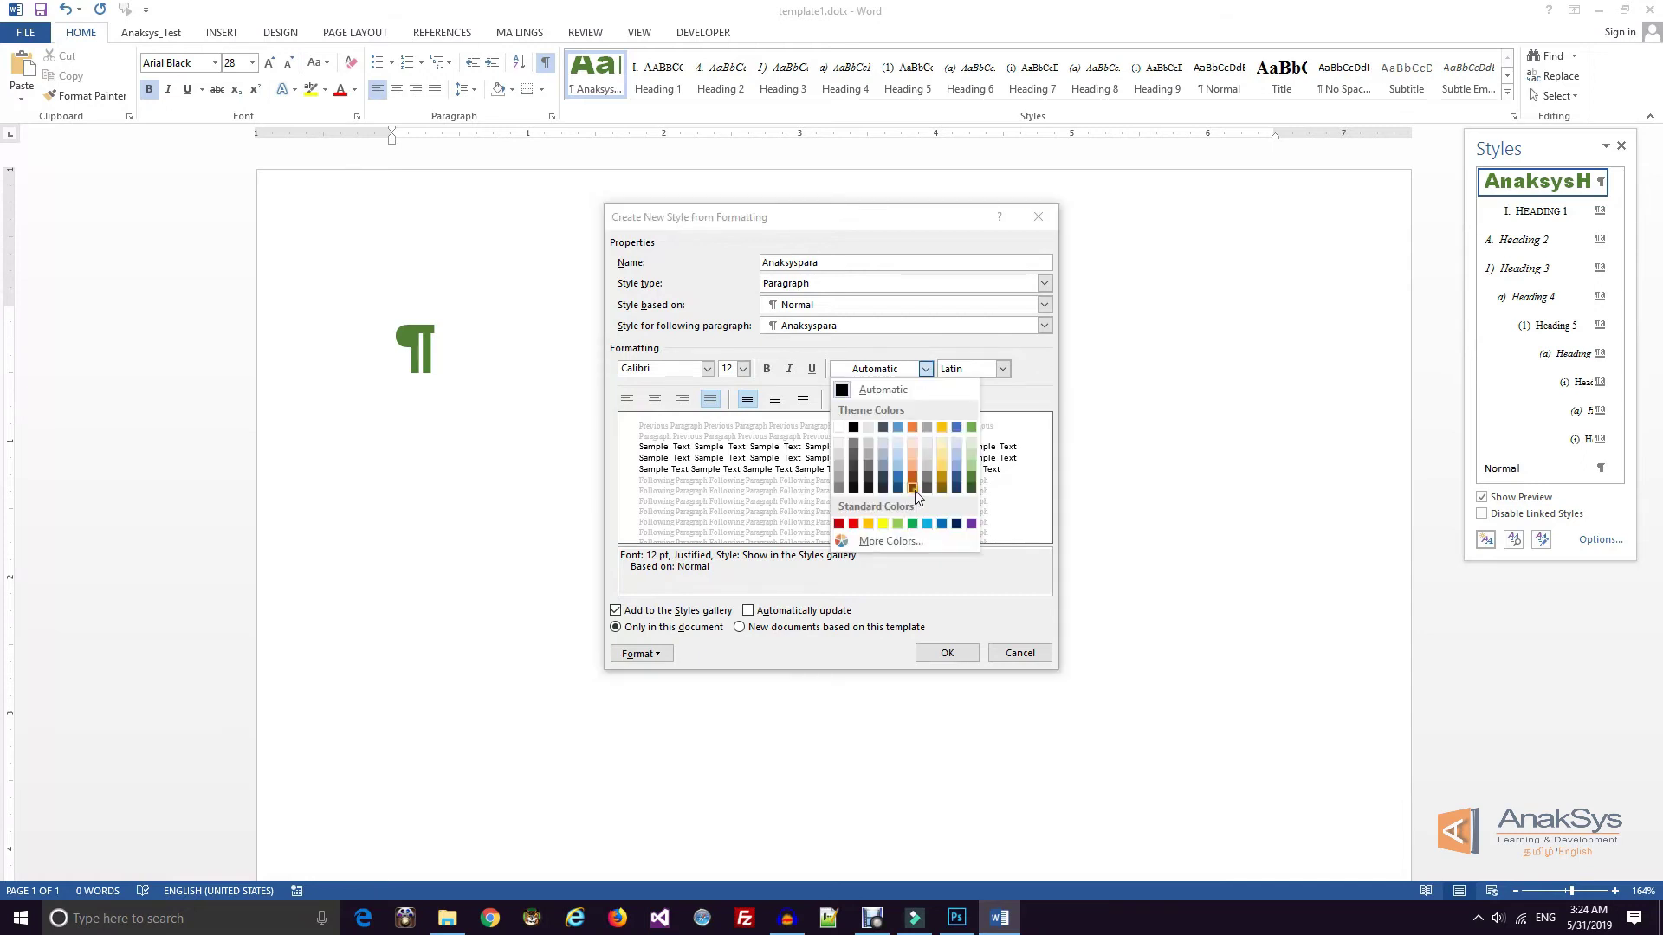
click(916, 443)
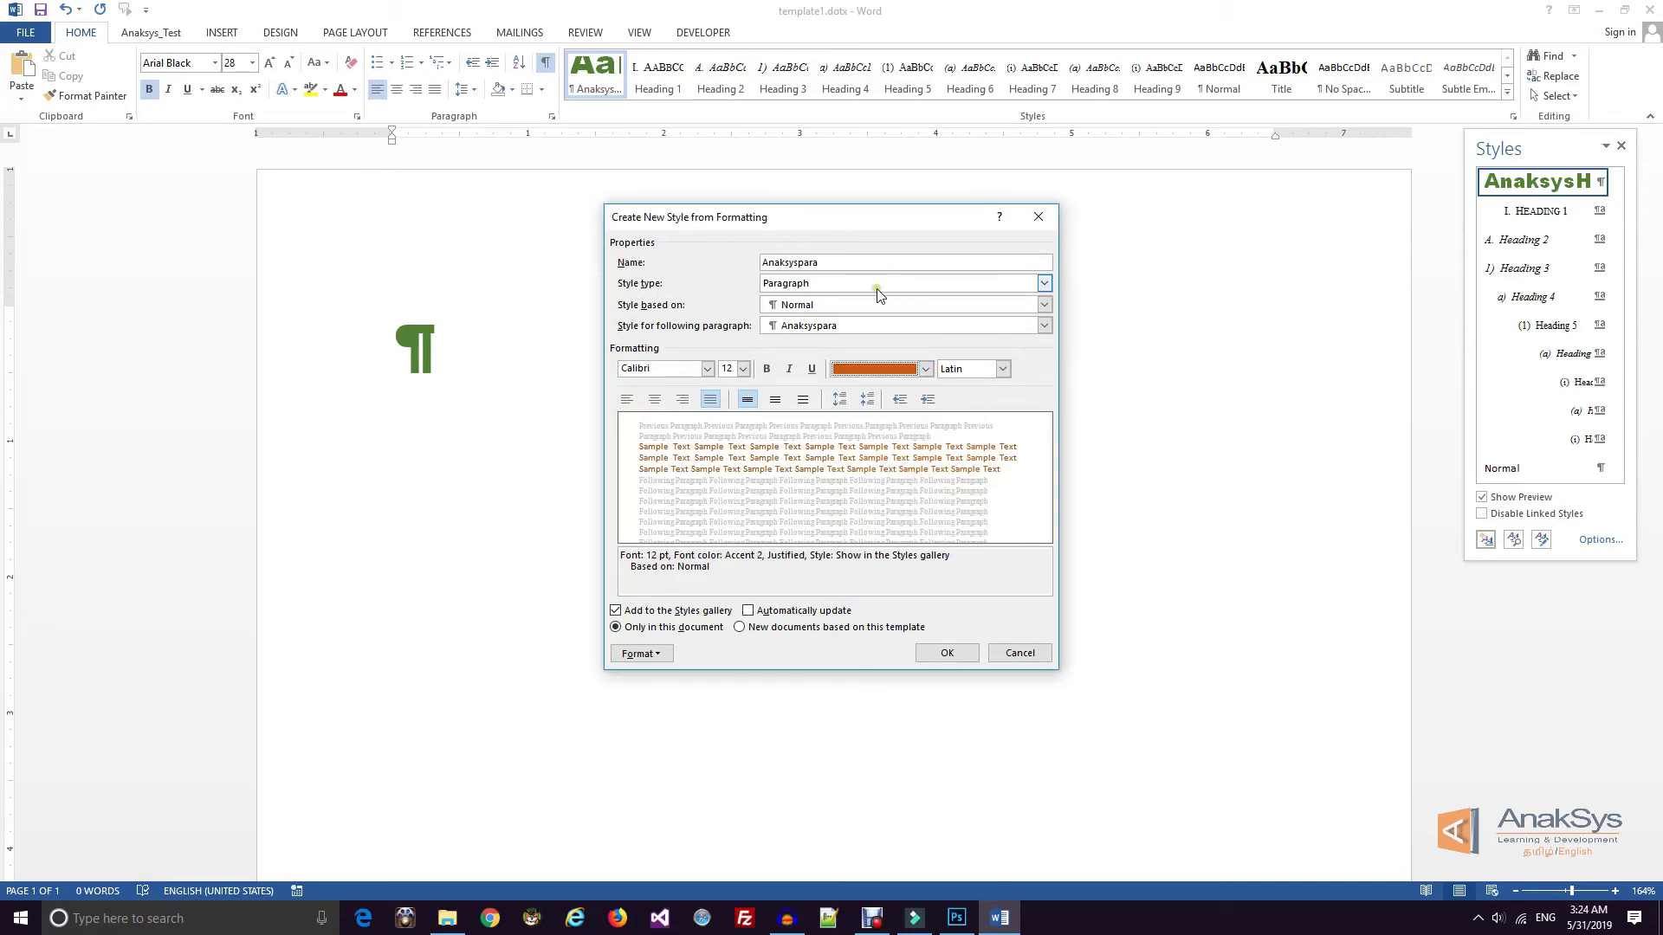
click(947, 656)
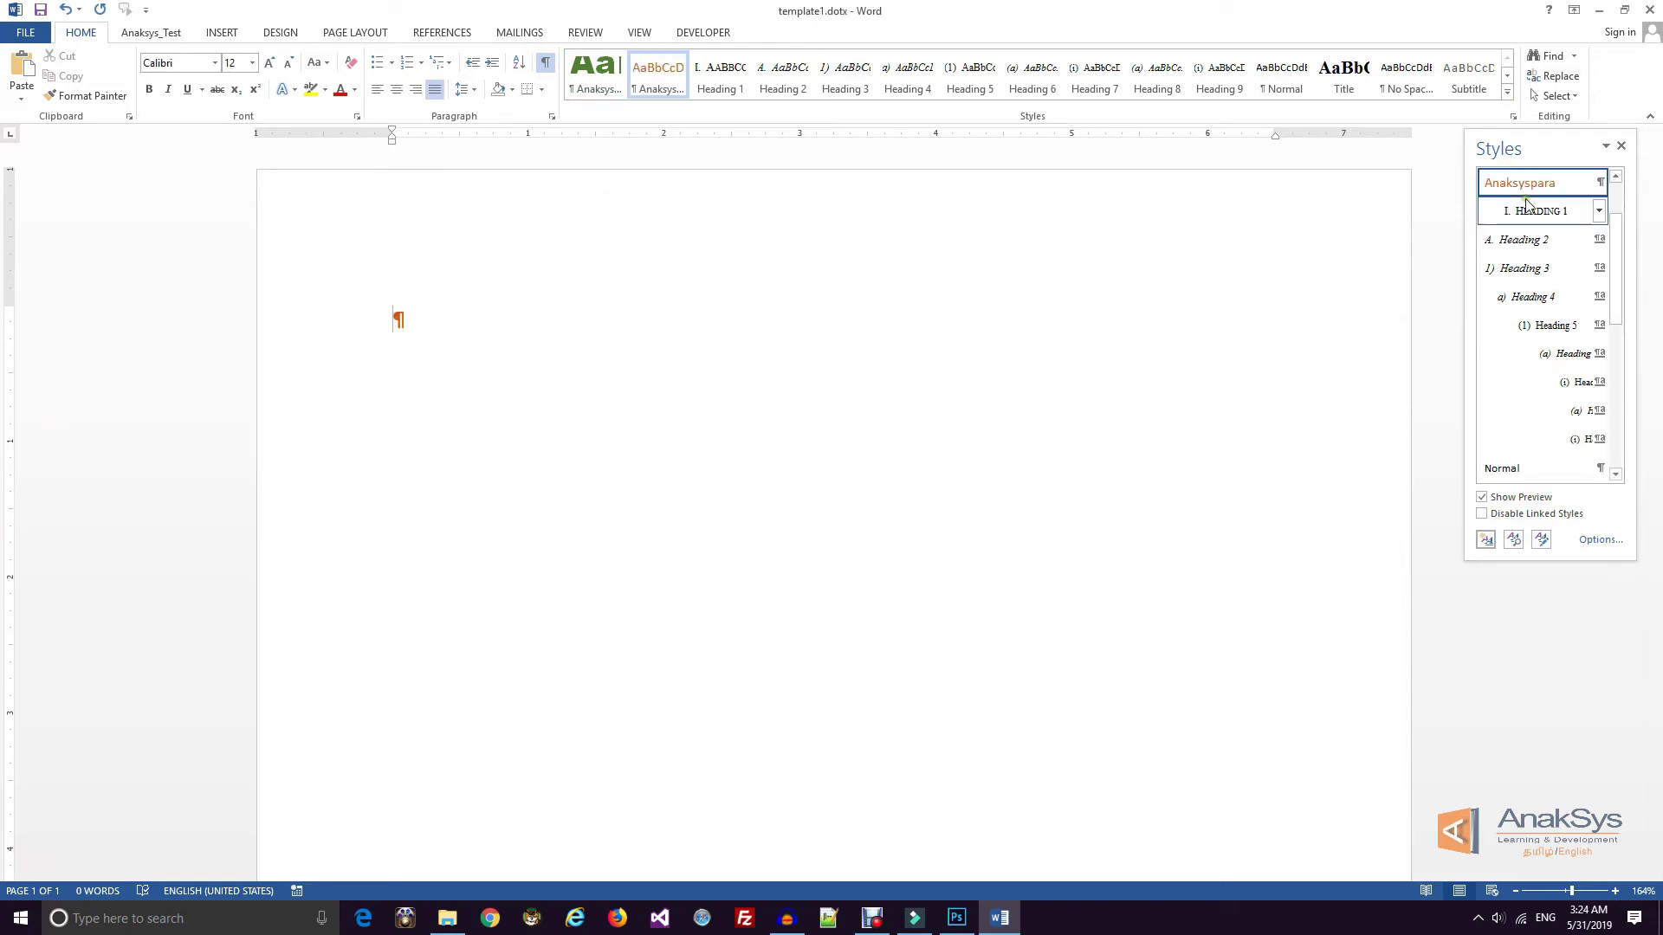
Create a new character style named anaksysChar1 with the standard Light Blue font color
click(1486, 540)
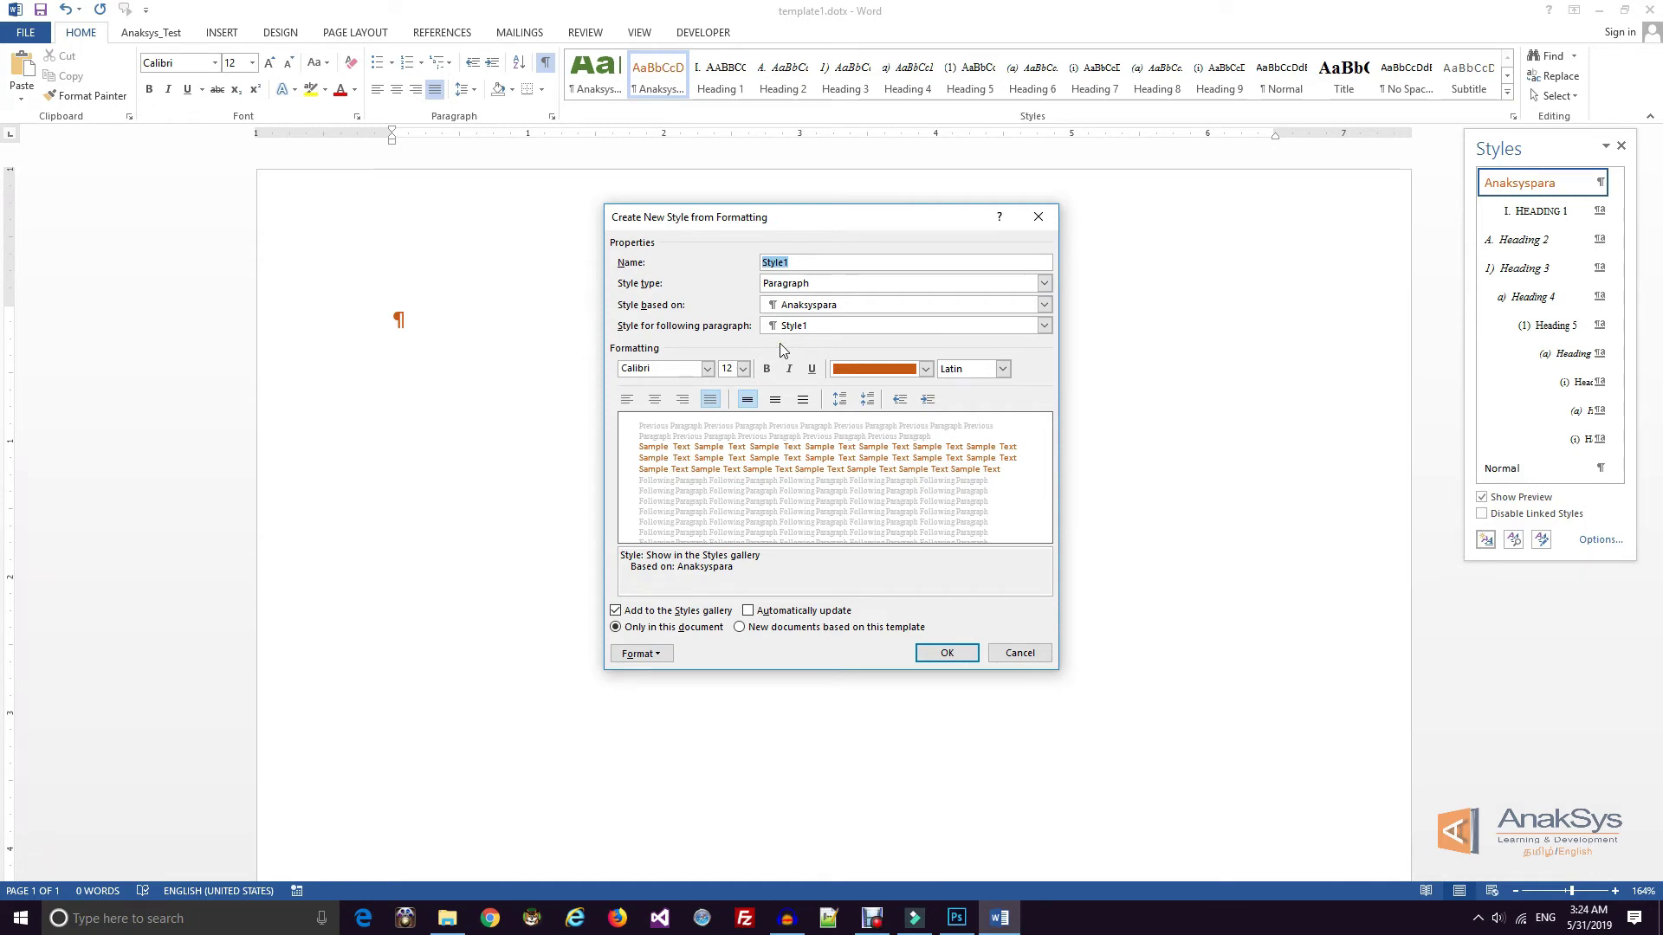
text(anaksyschar1)
click(793, 284)
click(790, 310)
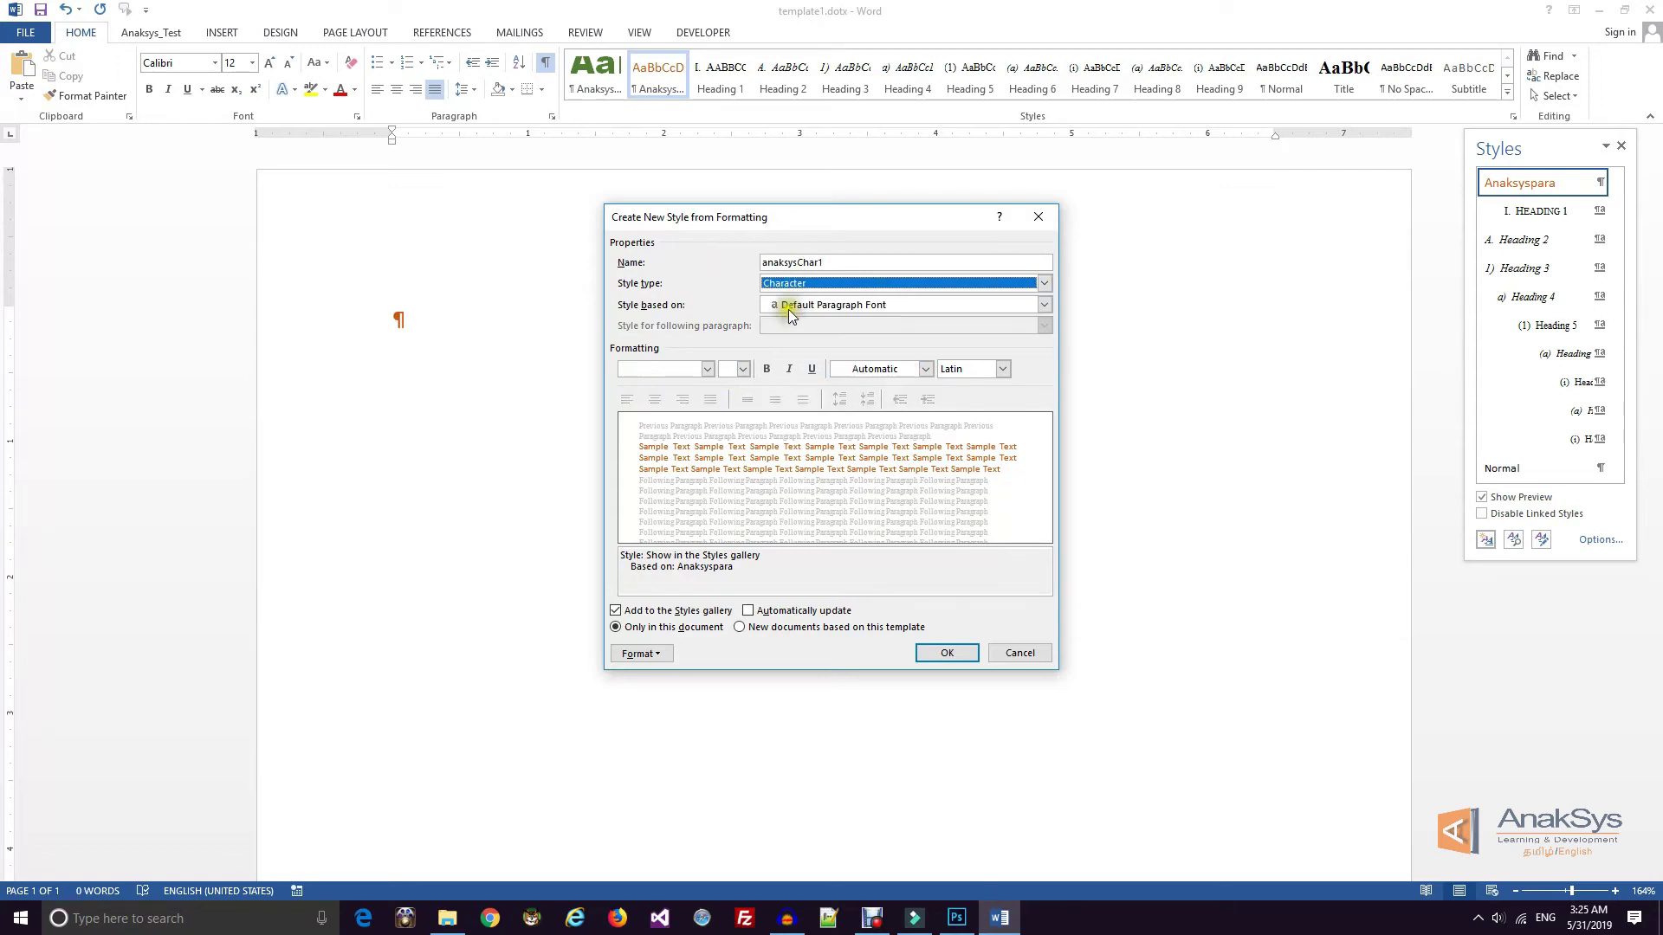
click(925, 369)
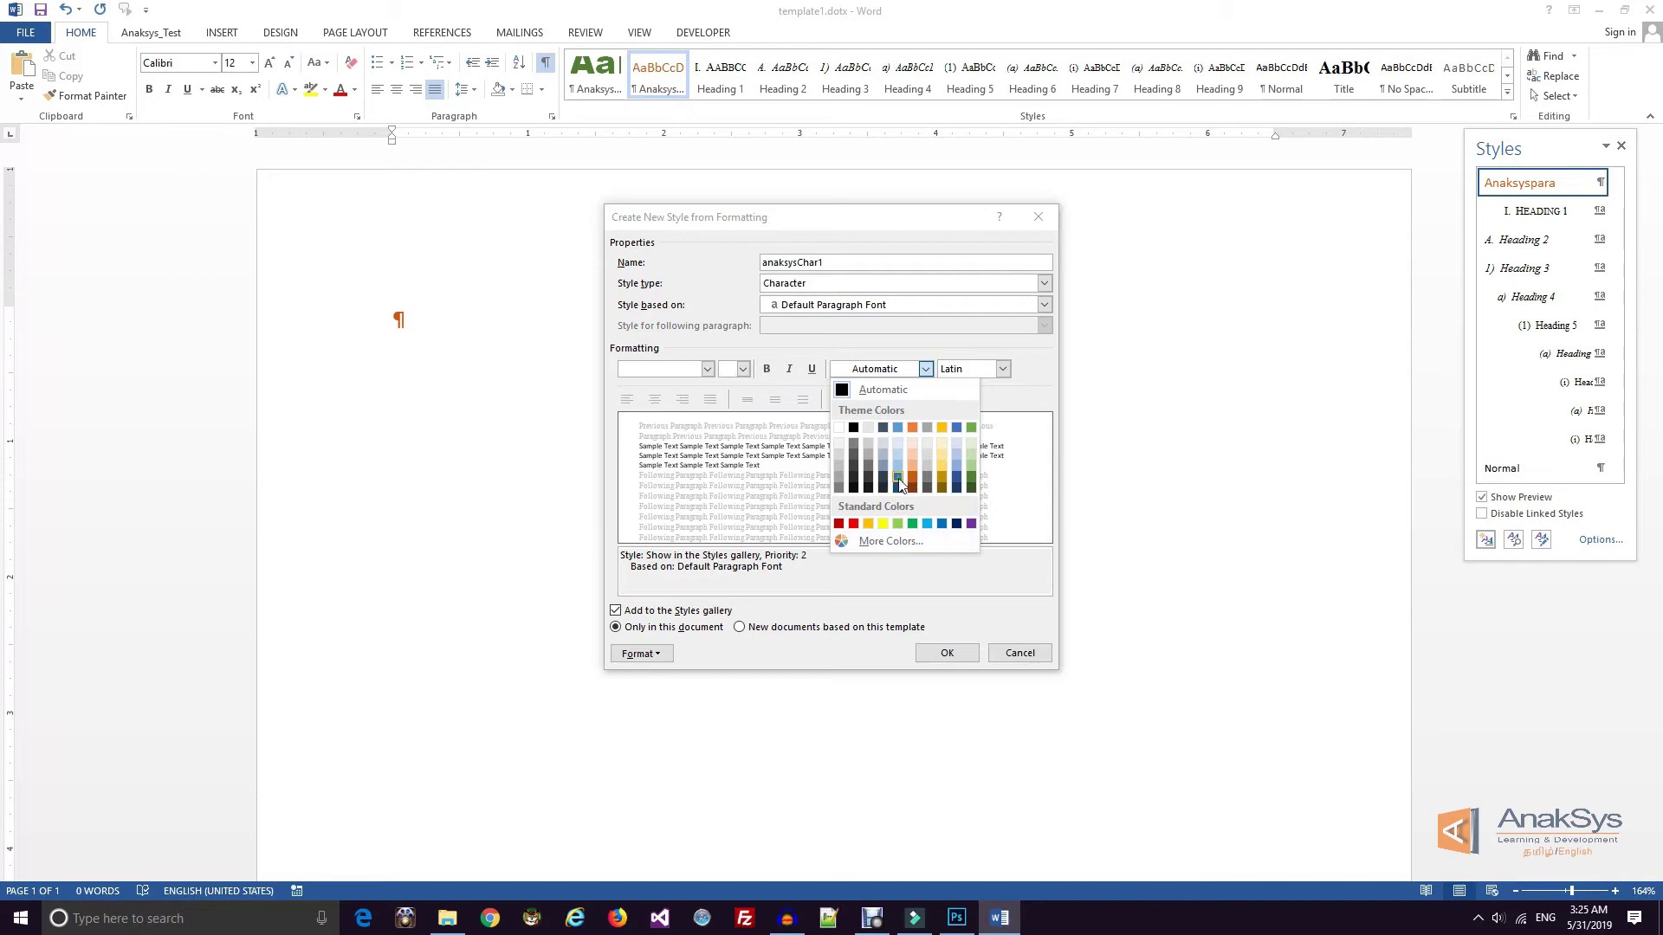
click(928, 524)
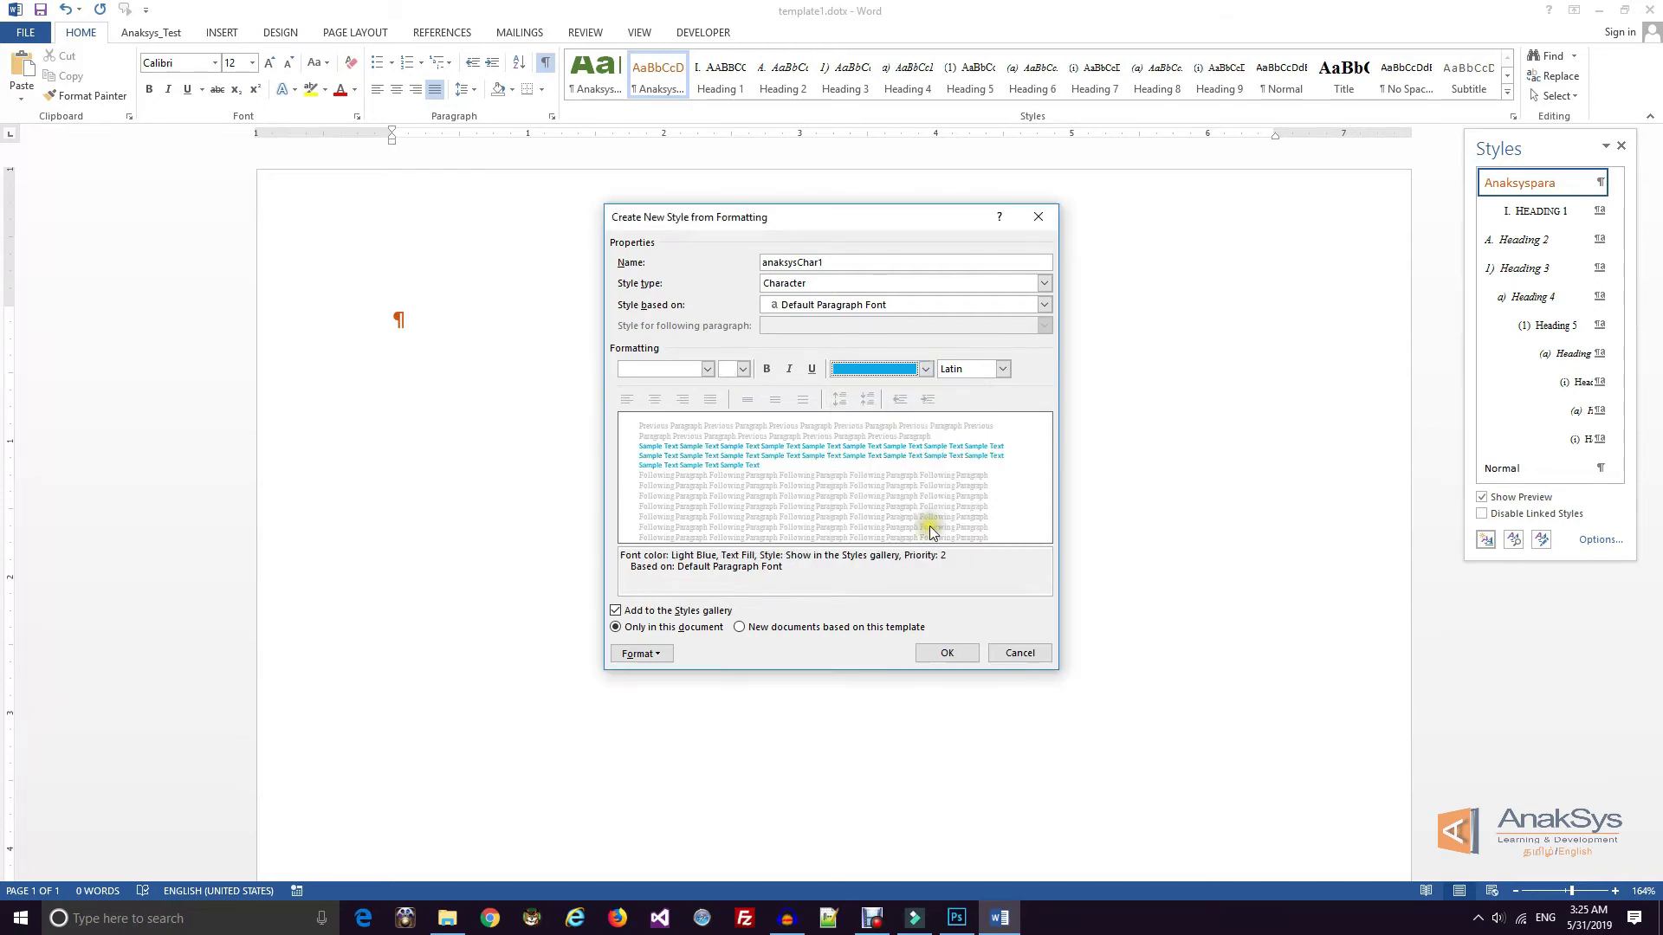
click(948, 654)
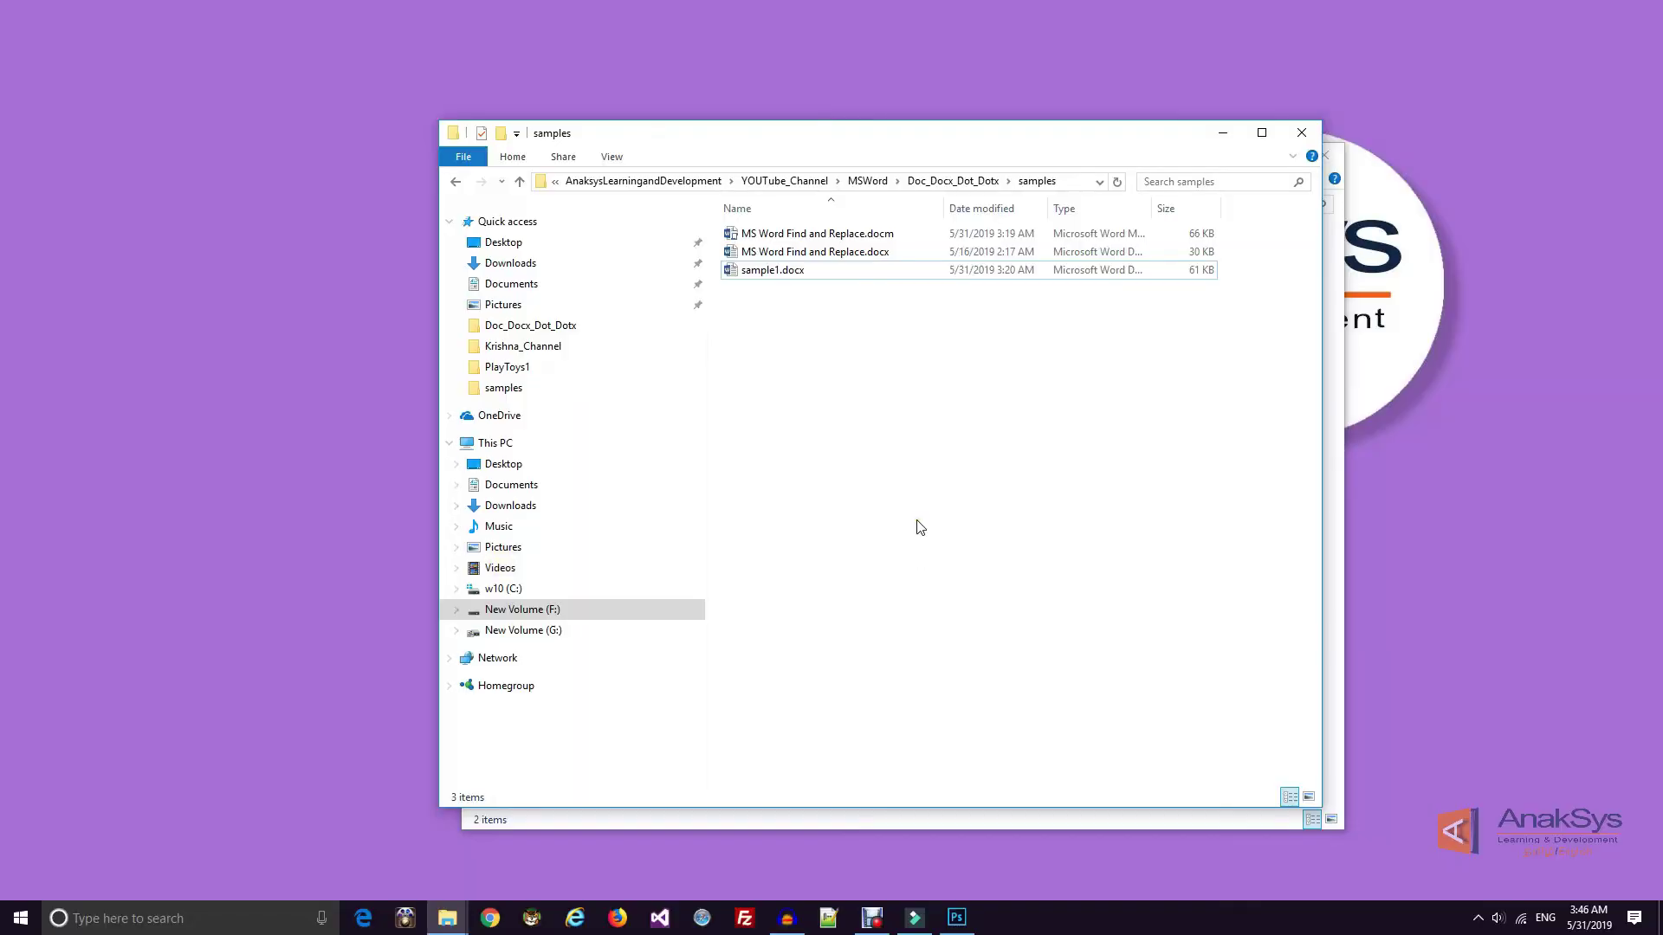
In File Explorer, copy template1.dotx from the Custom Office Templates folder into the samples folder
click(913, 496)
click(838, 142)
click(665, 148)
click(447, 918)
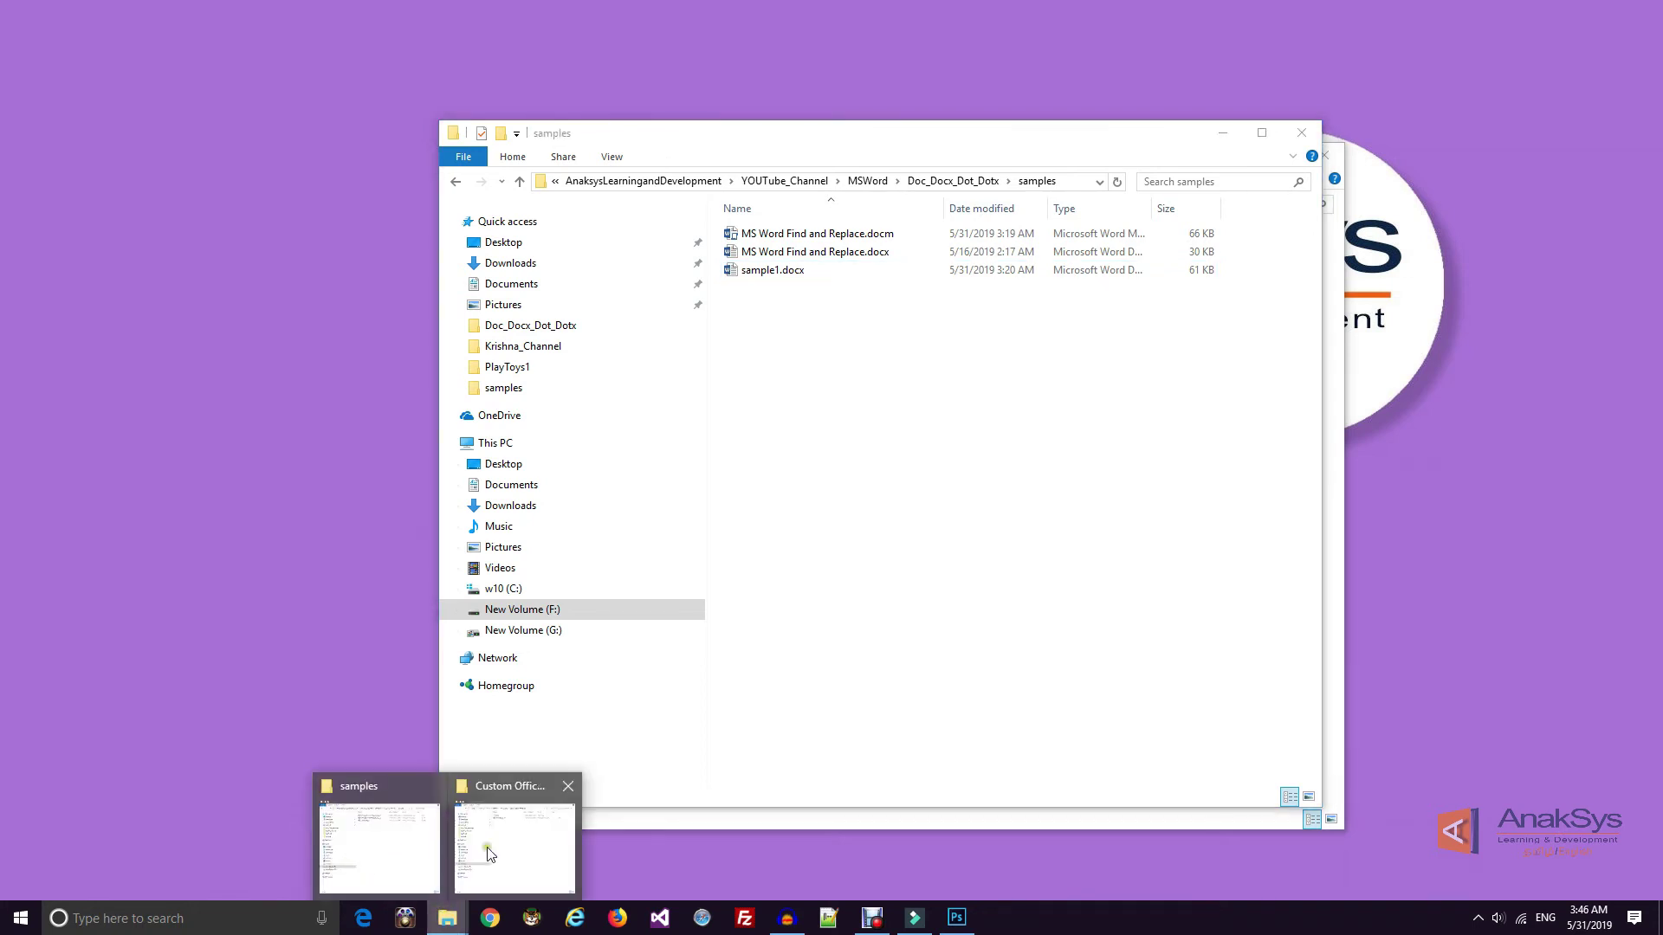
click(488, 854)
click(810, 275)
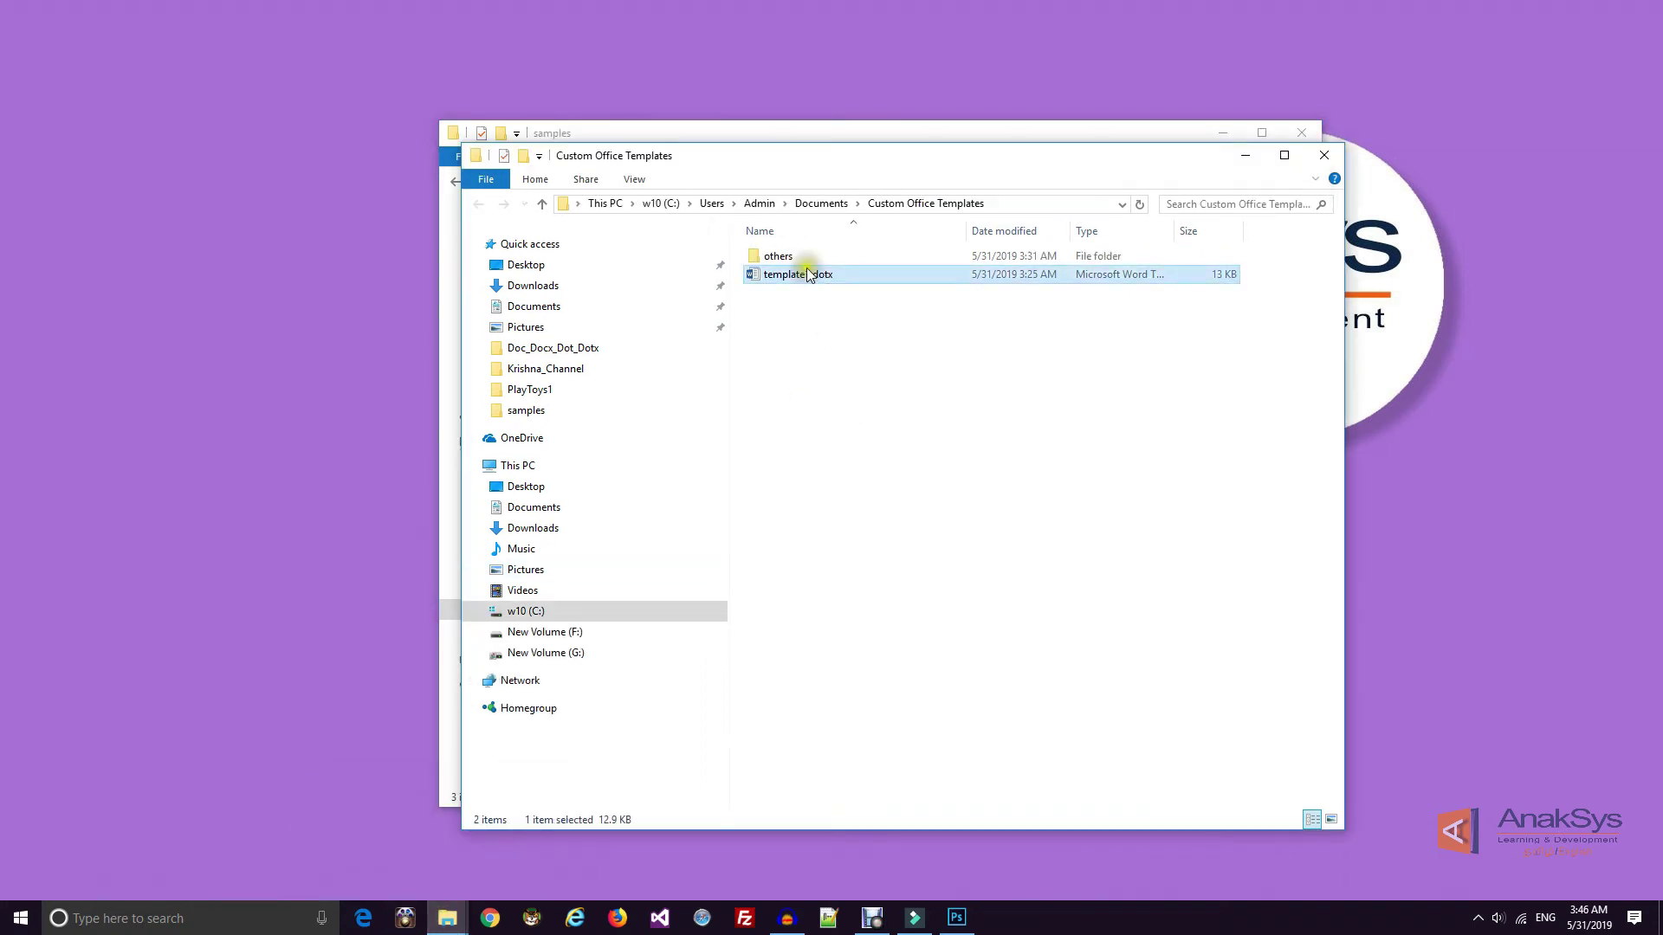
click(1248, 155)
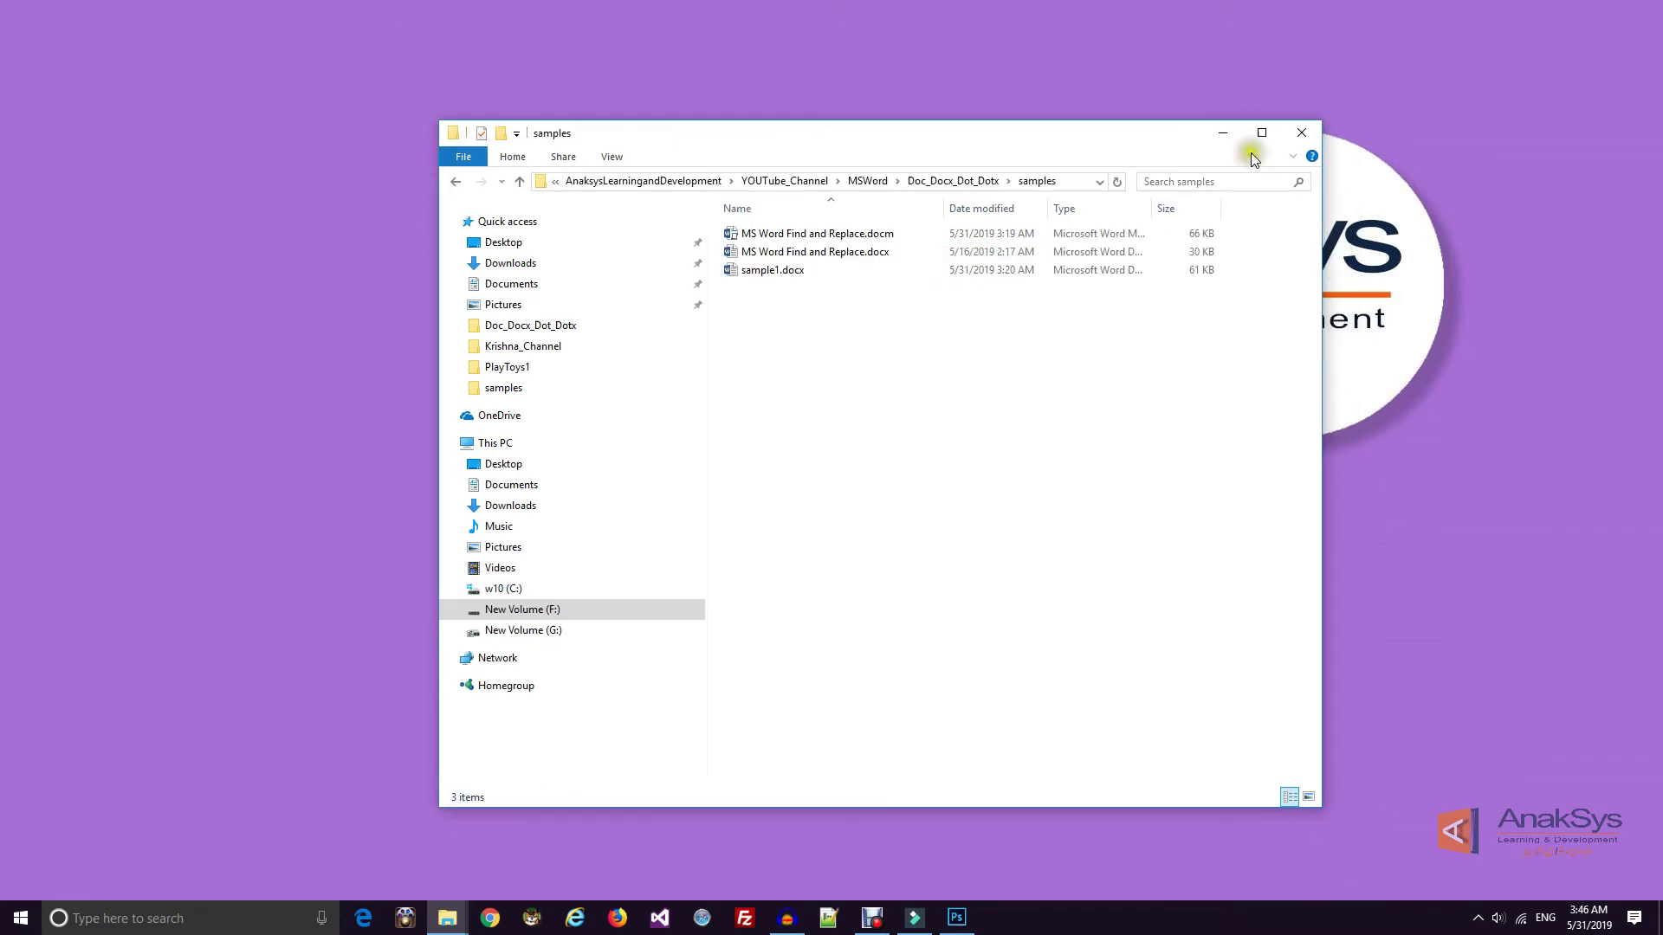
key(ctrl+v)
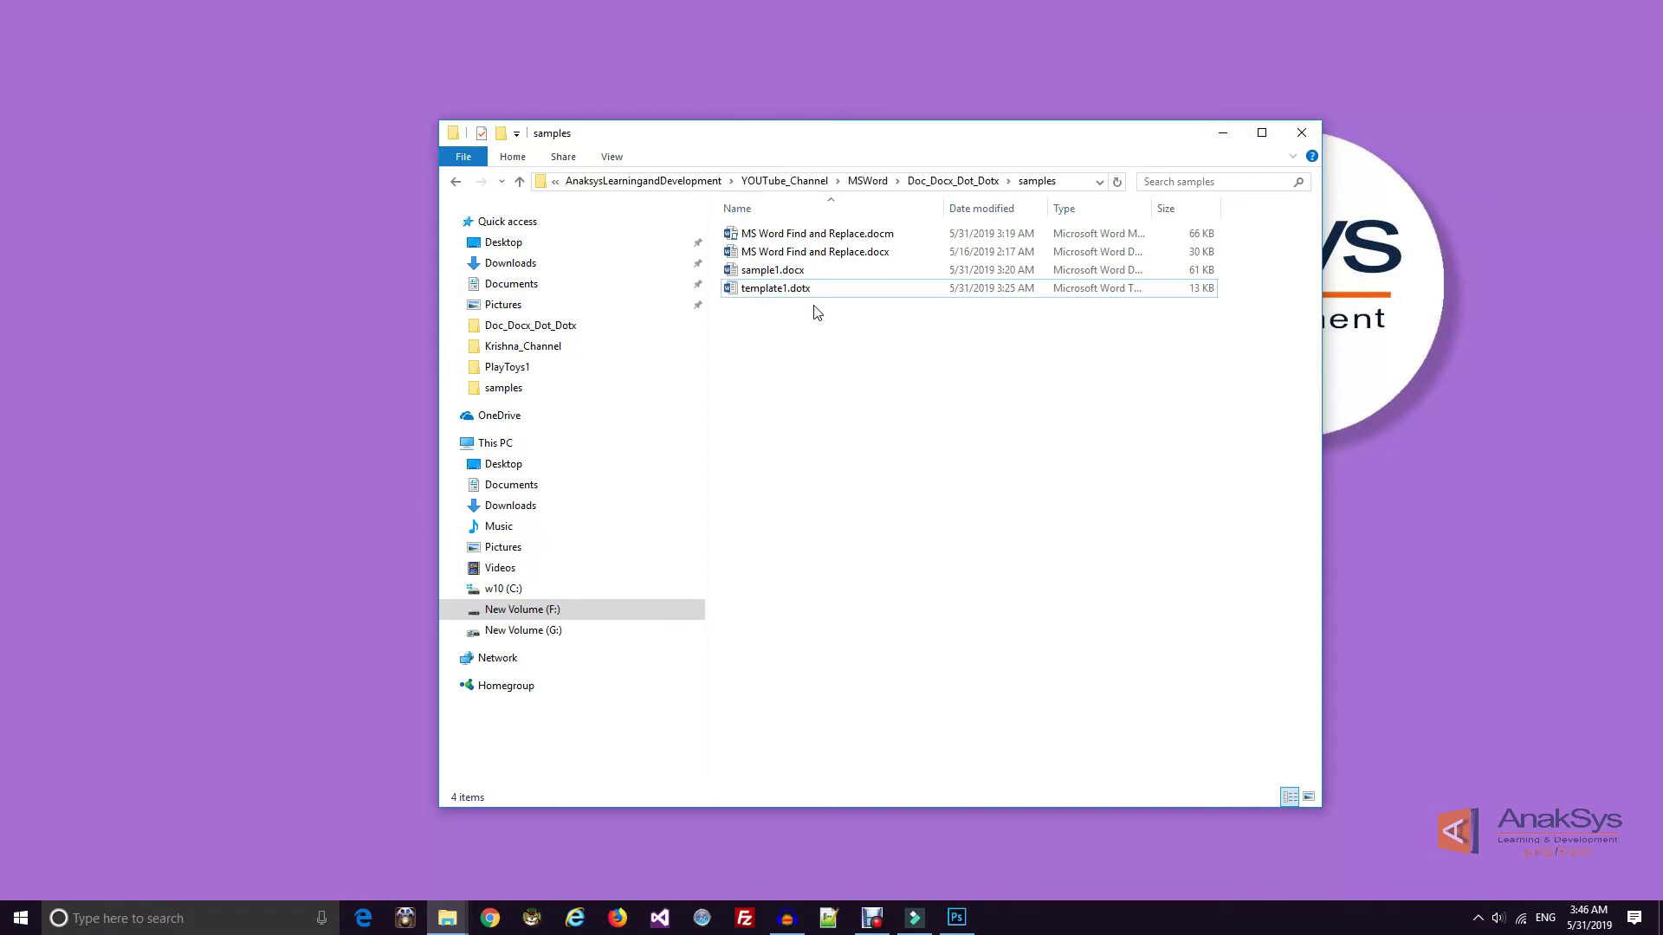
Open MS Word Find and Replace.docx from the samples folder and review its content and available styles
double_click(866, 253)
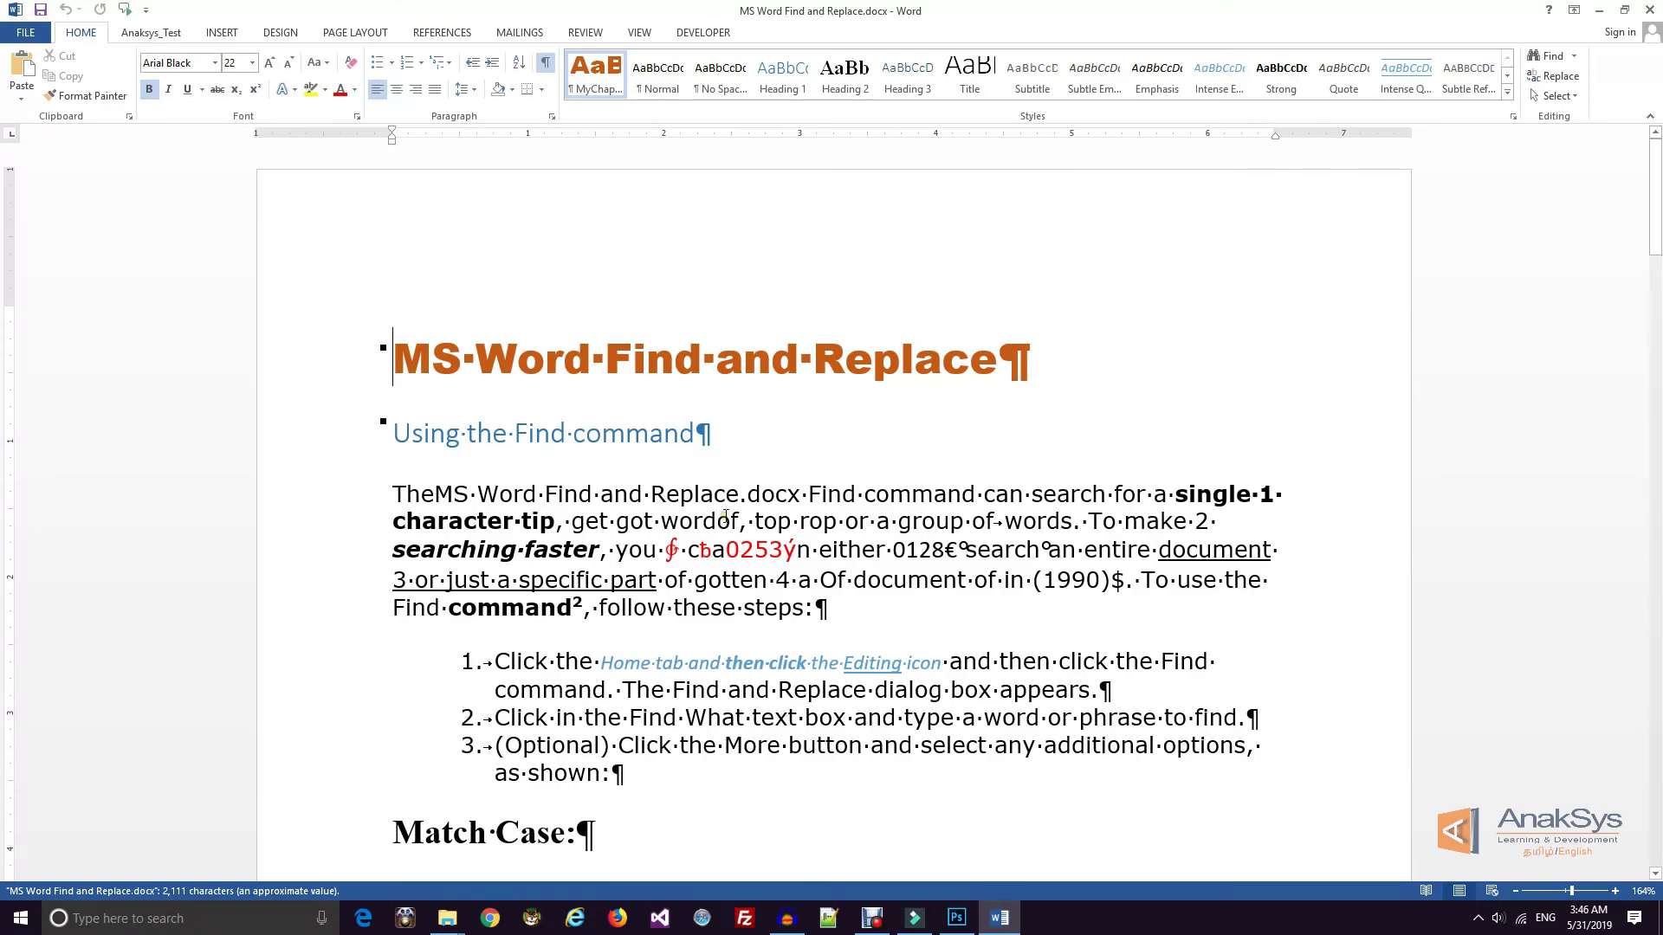
scroll(724, 520, down, 10)
scroll(733, 526, up, 10)
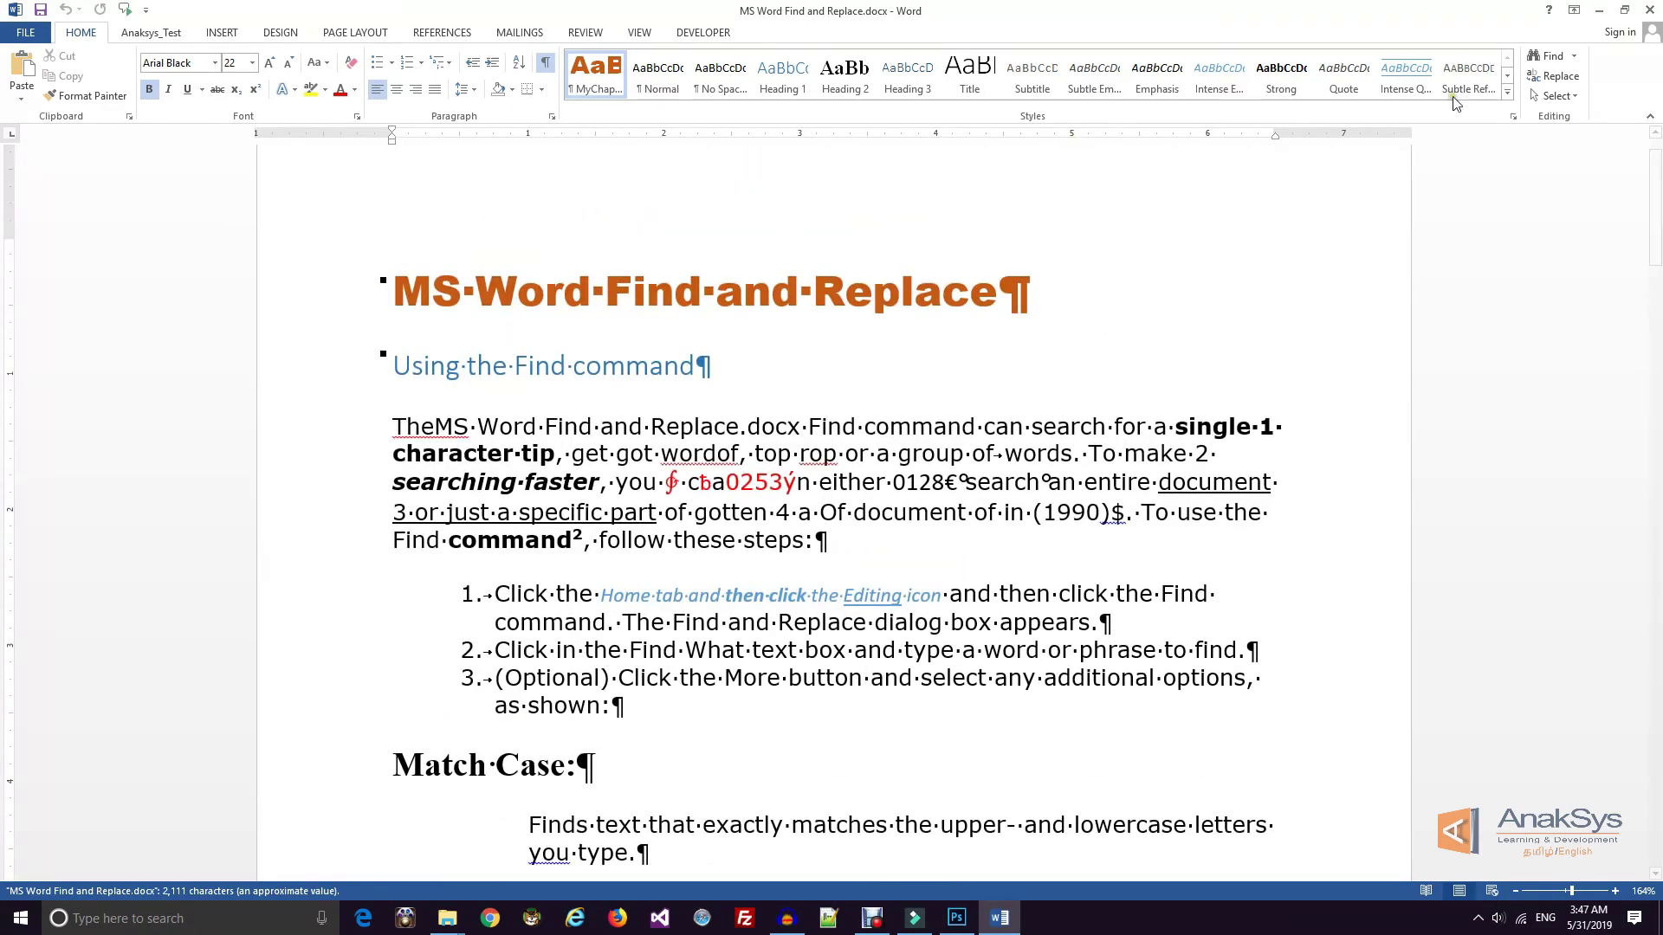
click(1513, 116)
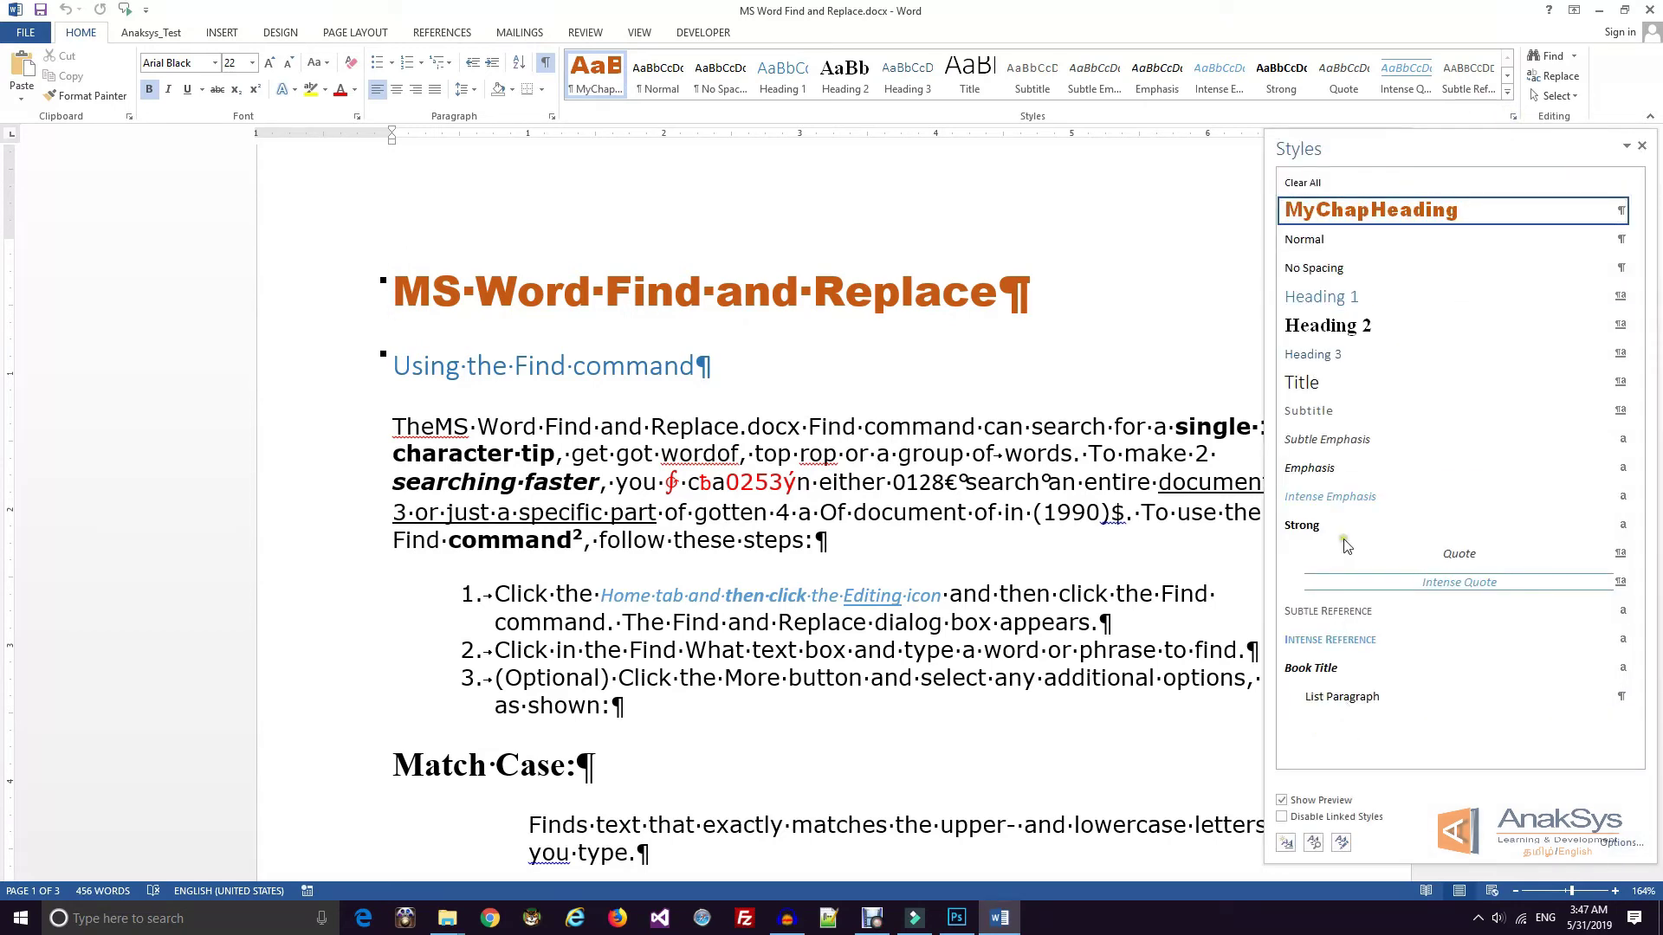
click(862, 245)
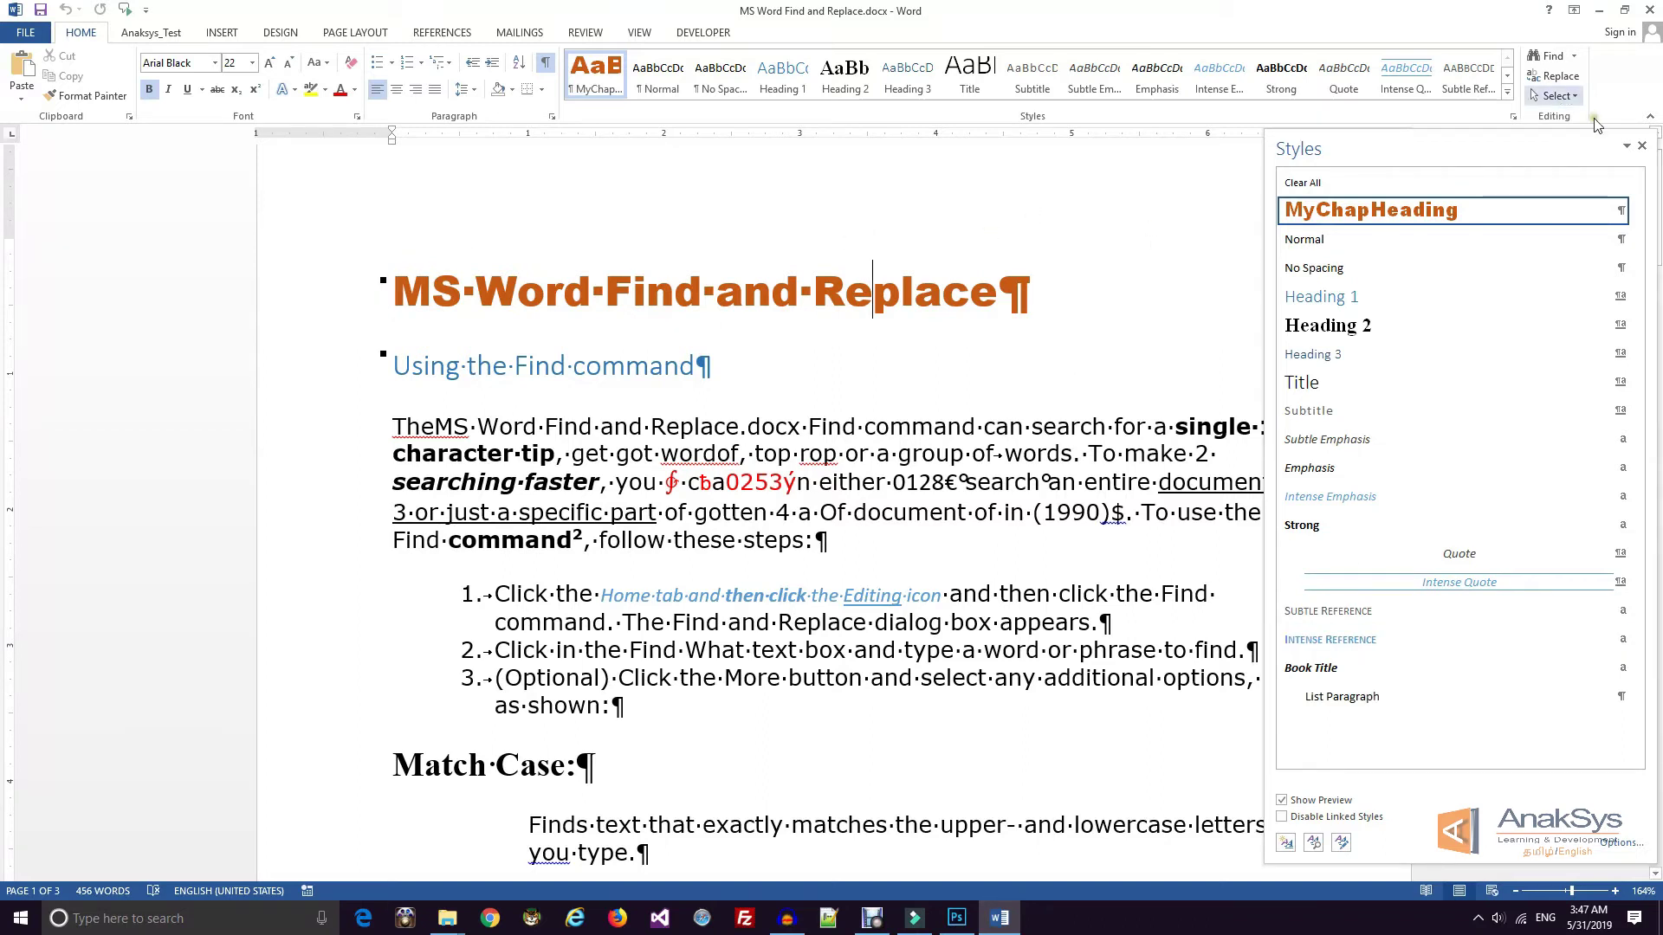
click(1641, 146)
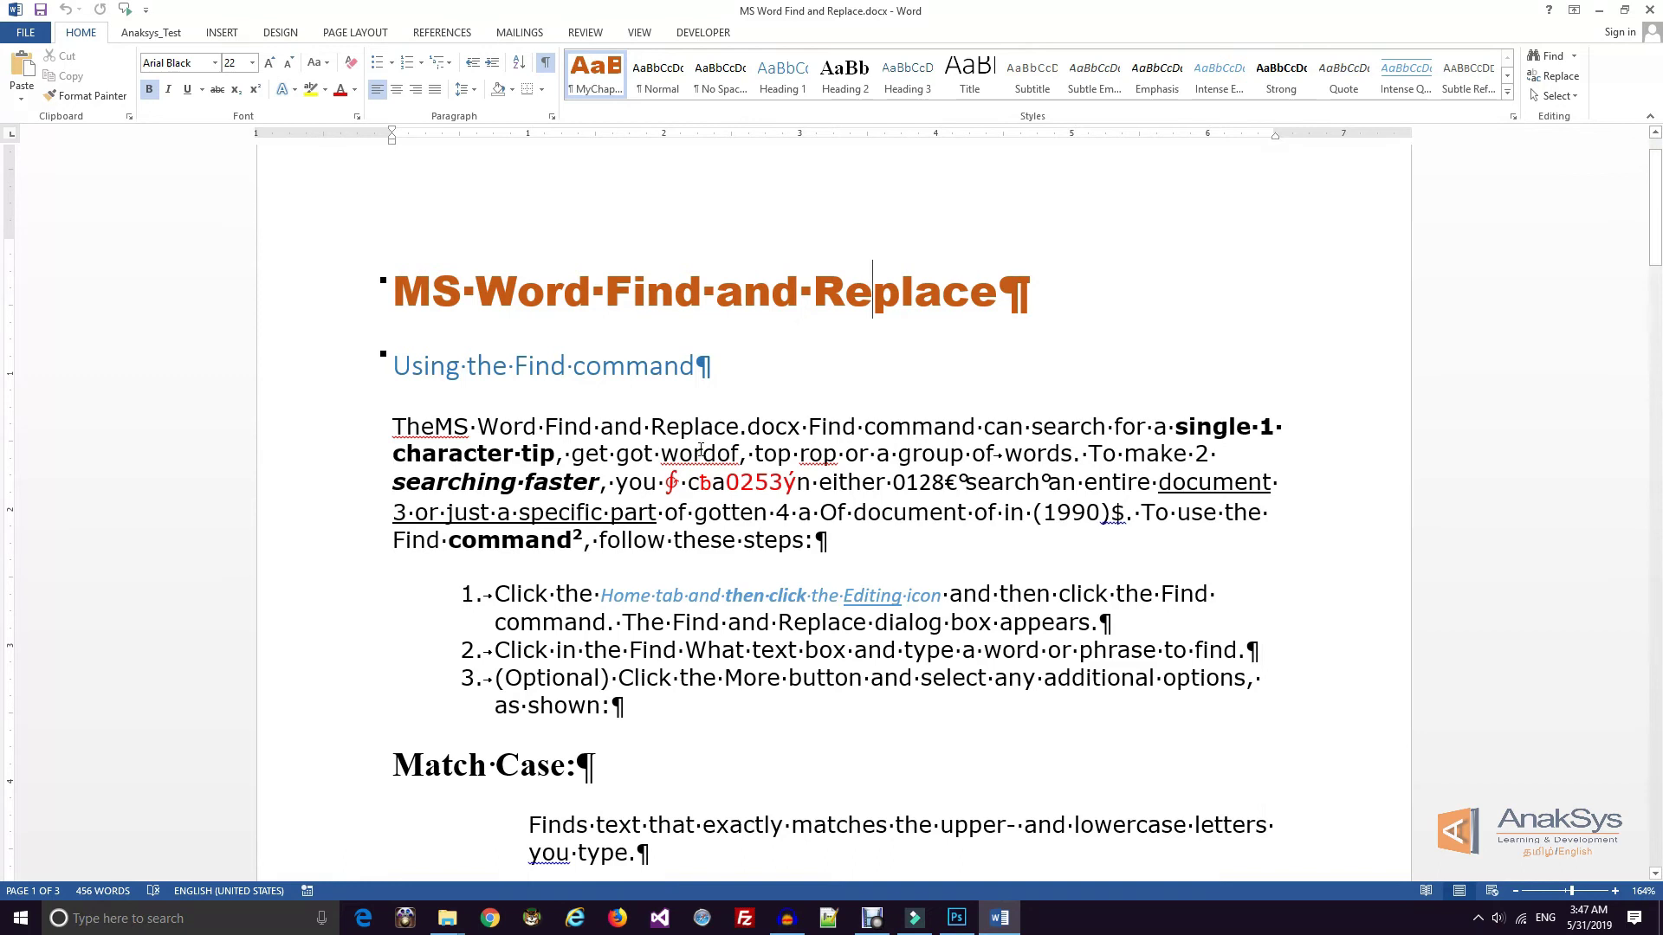
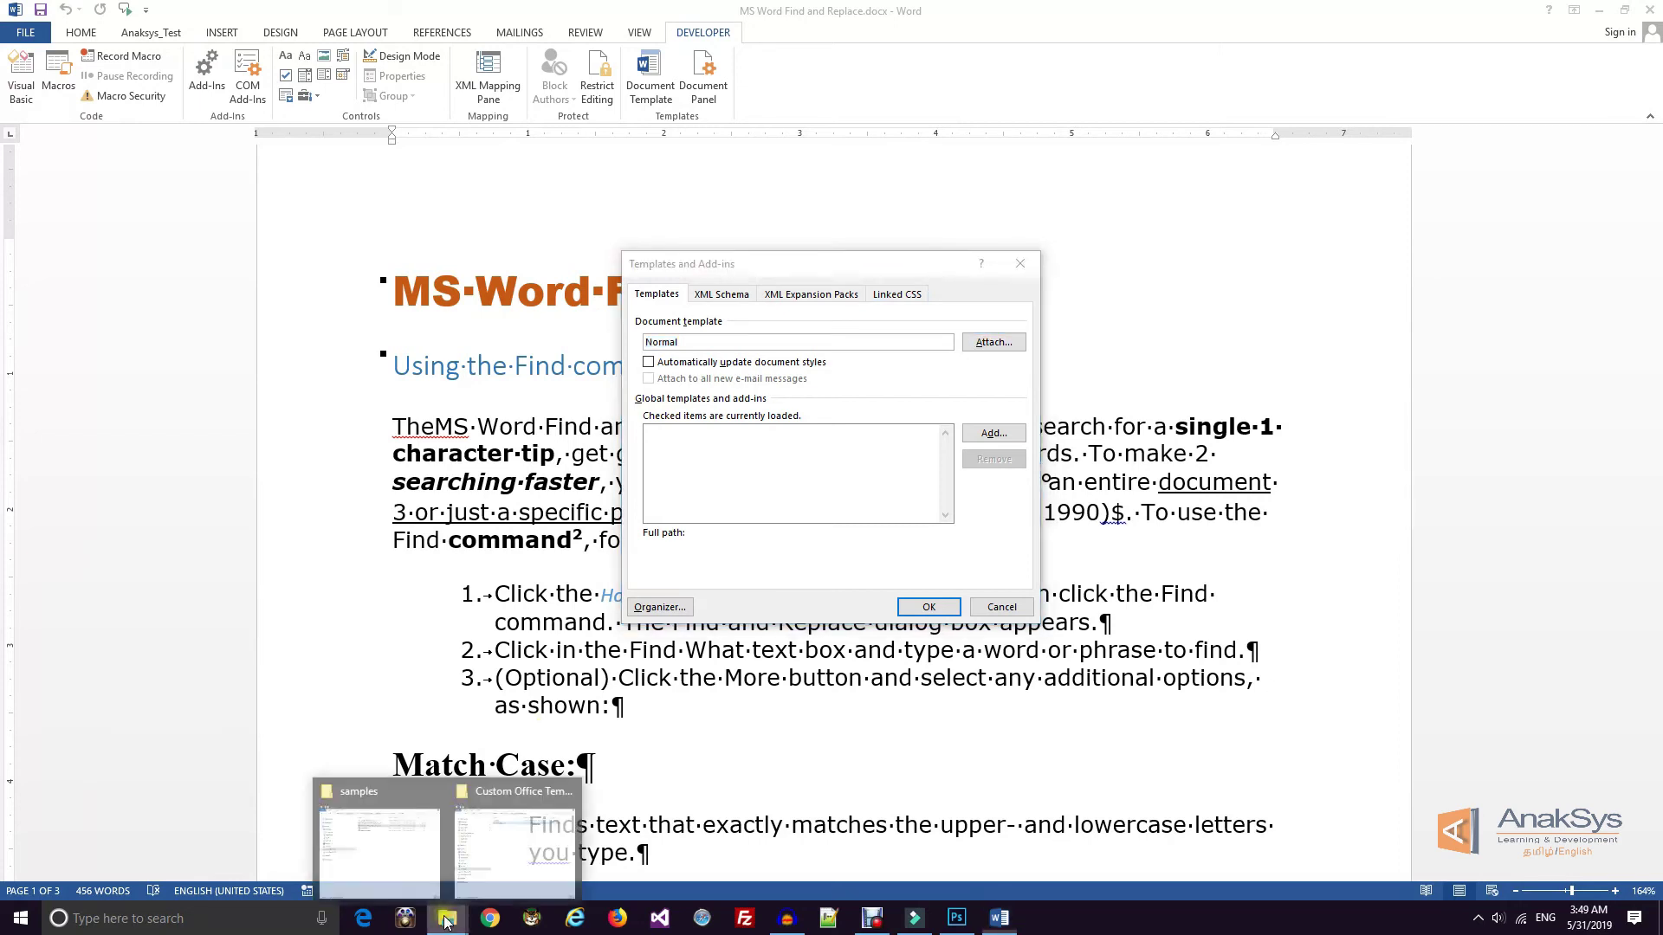
Switch to the samples folder in File Explorer, copy its full path, and return to the Word document
click(397, 855)
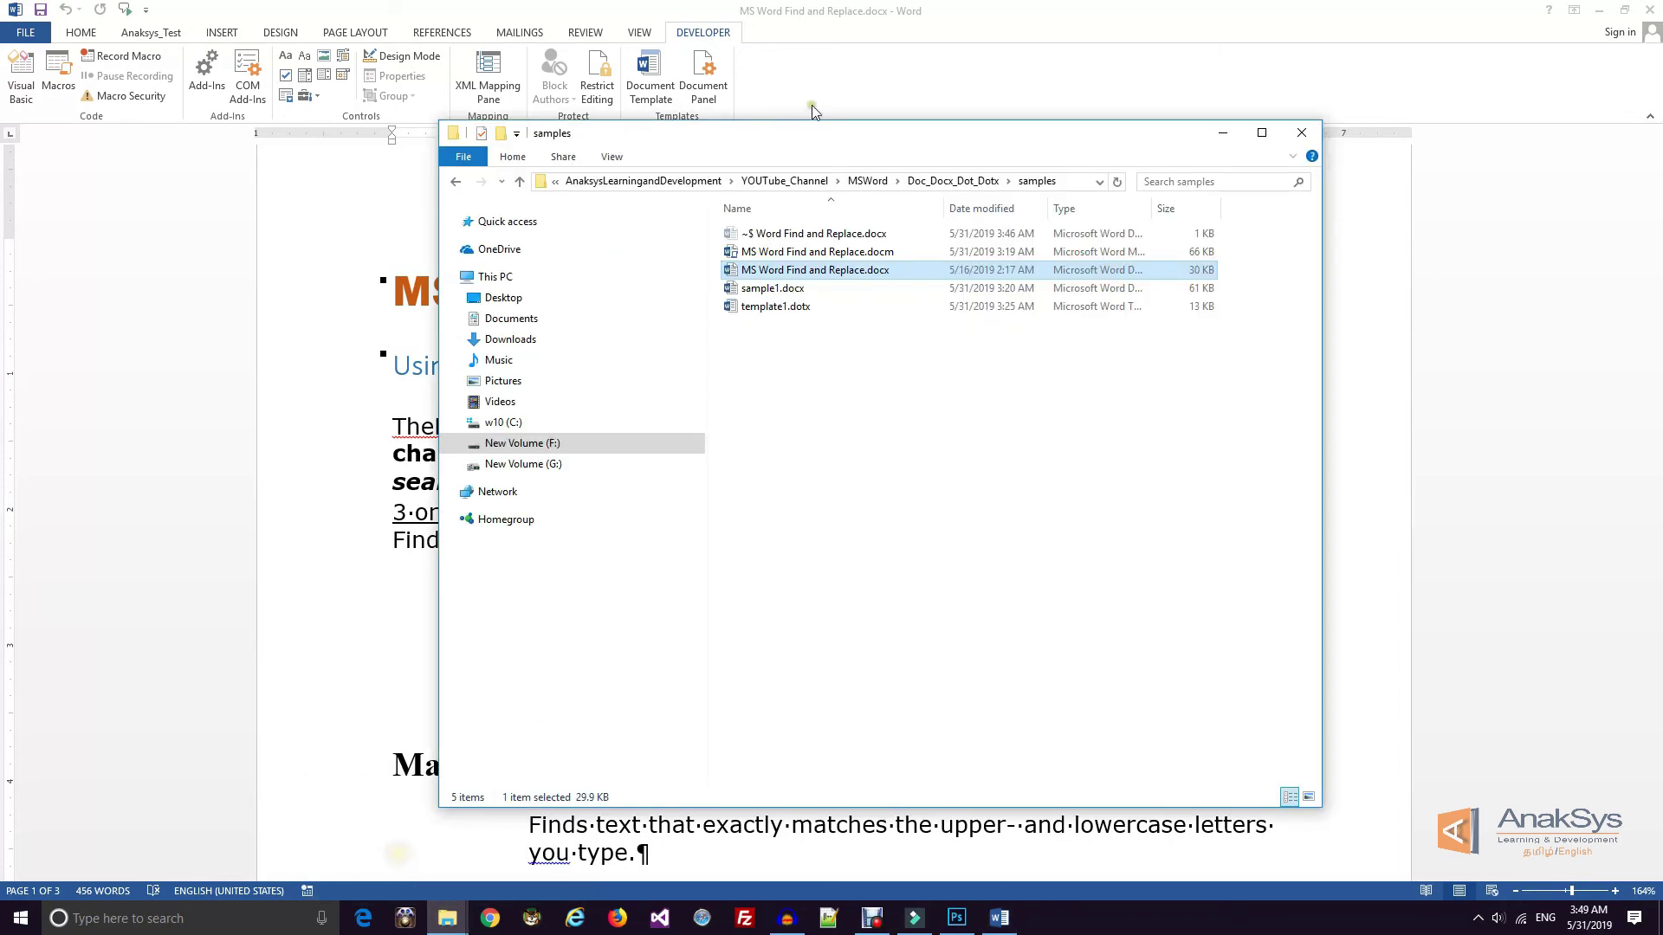
click(1068, 182)
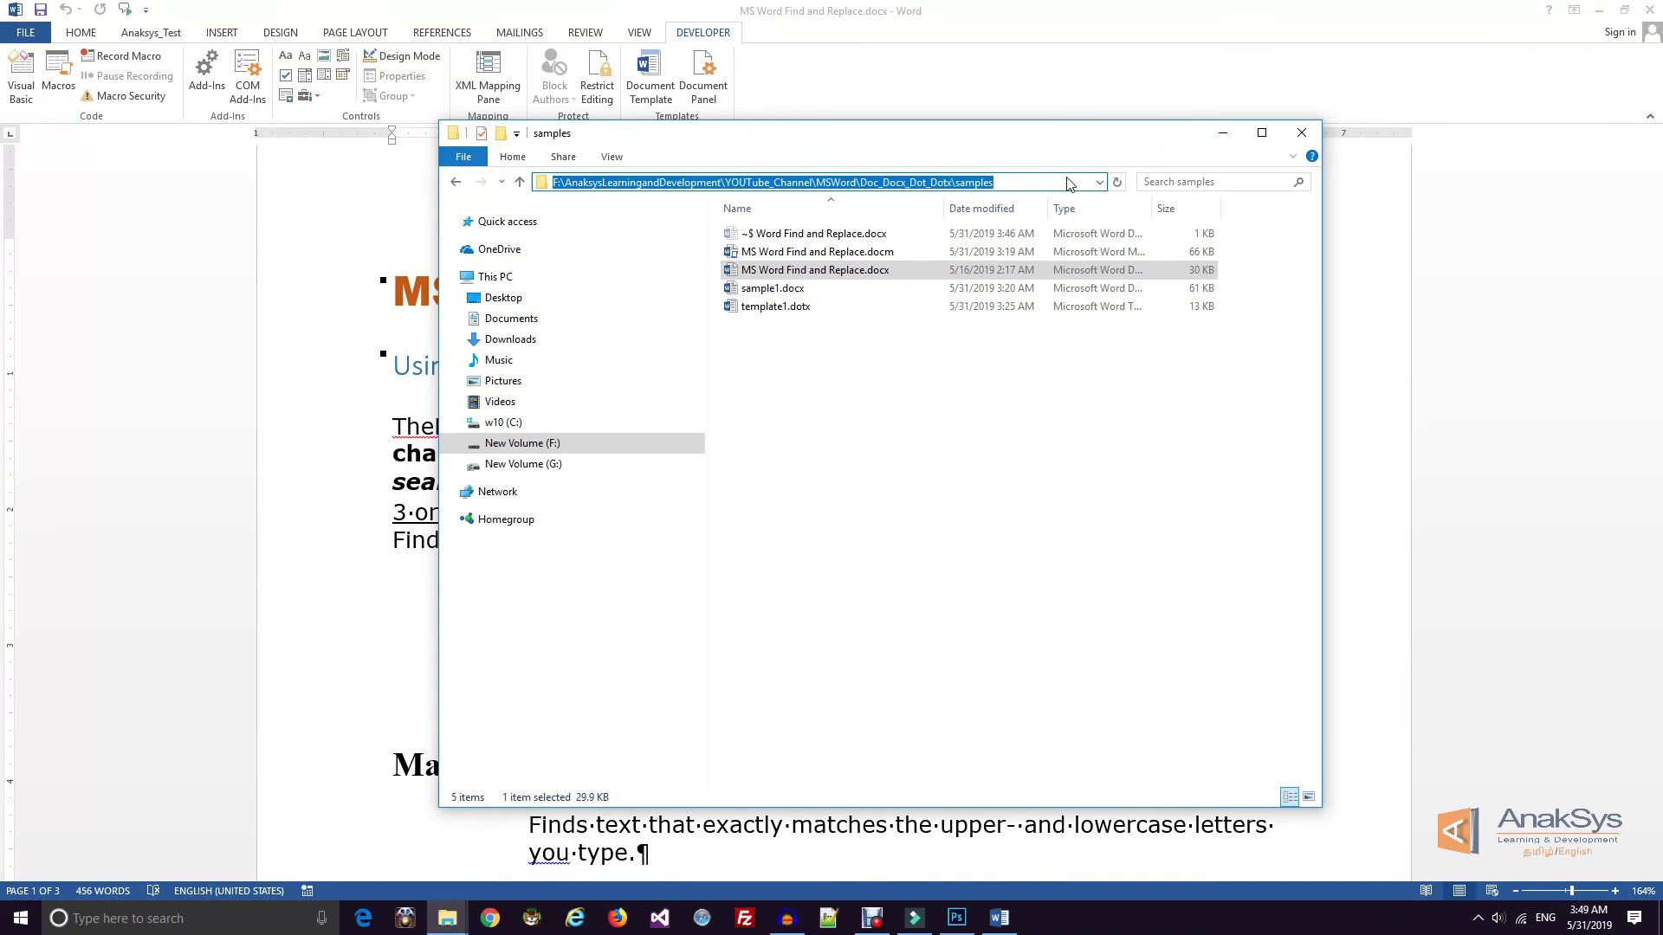
click(1222, 132)
Choose template1.dotx from the samples folder as the template to attach to the document, using the copied folder path
click(994, 343)
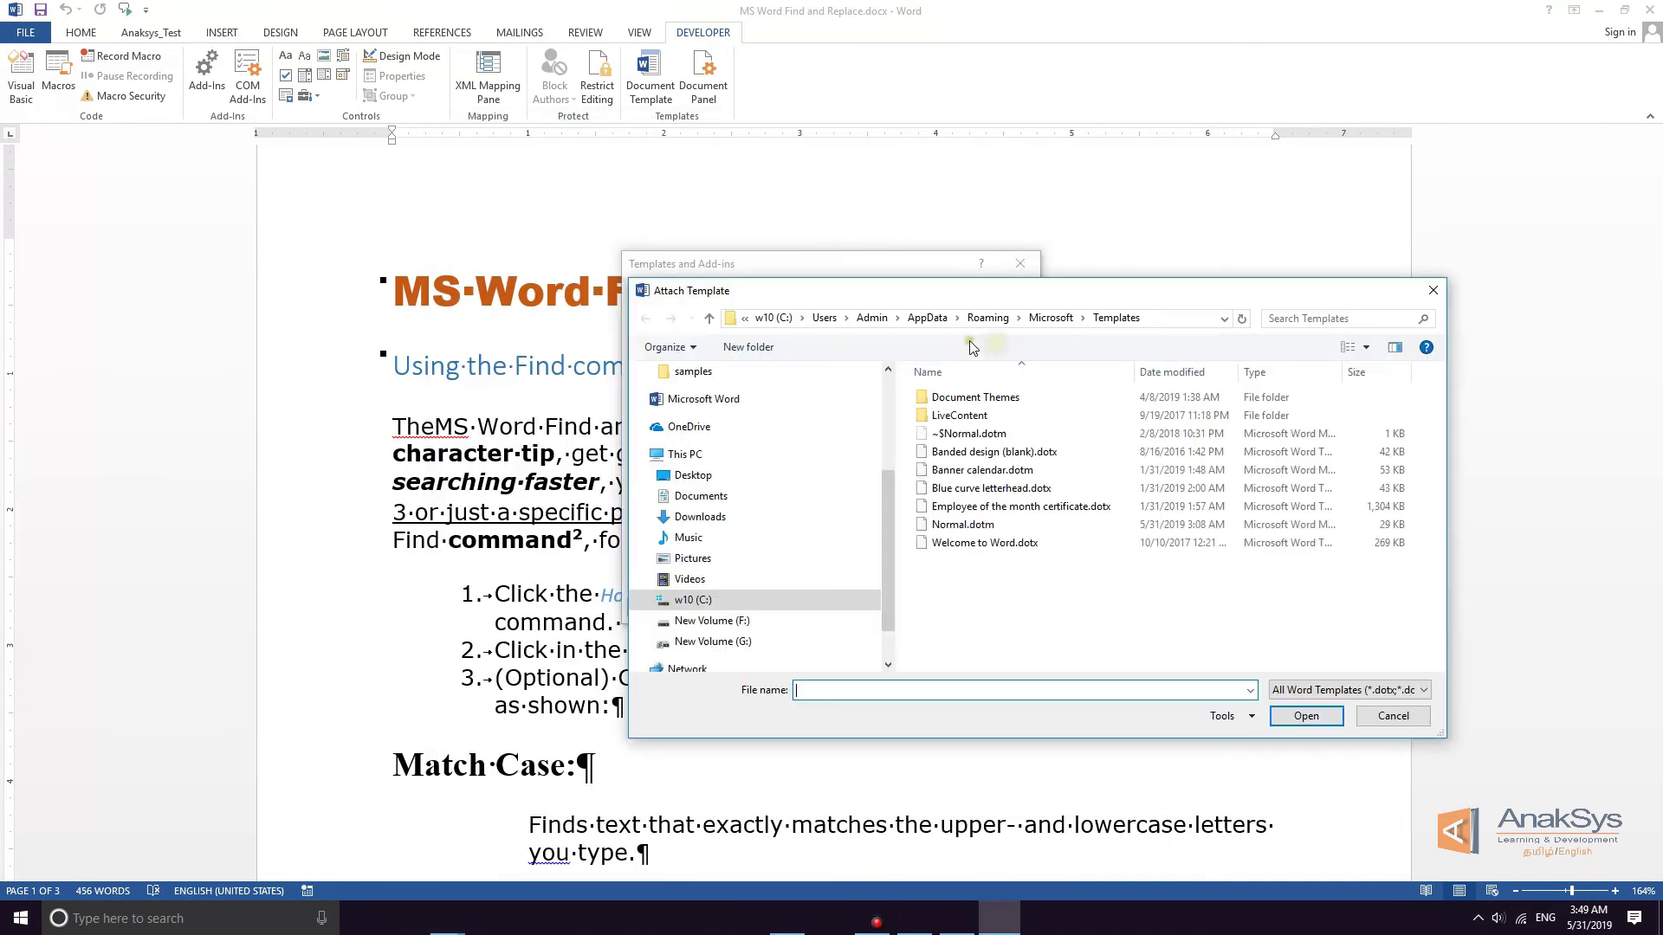
key(ctrl+v)
key(Return)
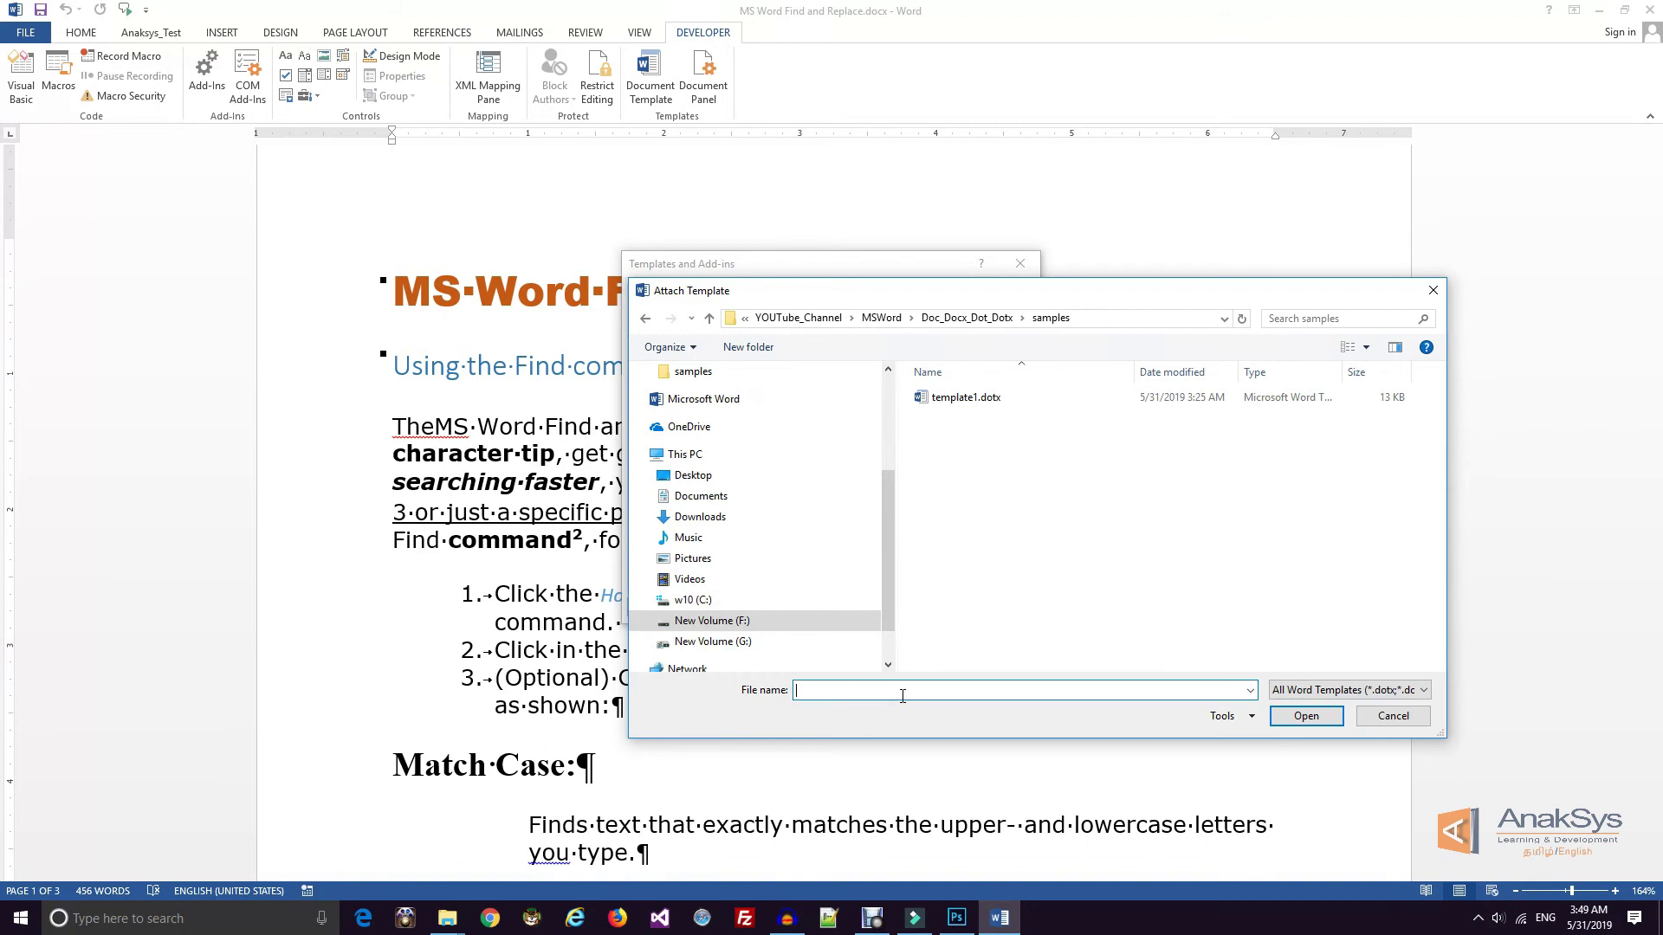
click(964, 407)
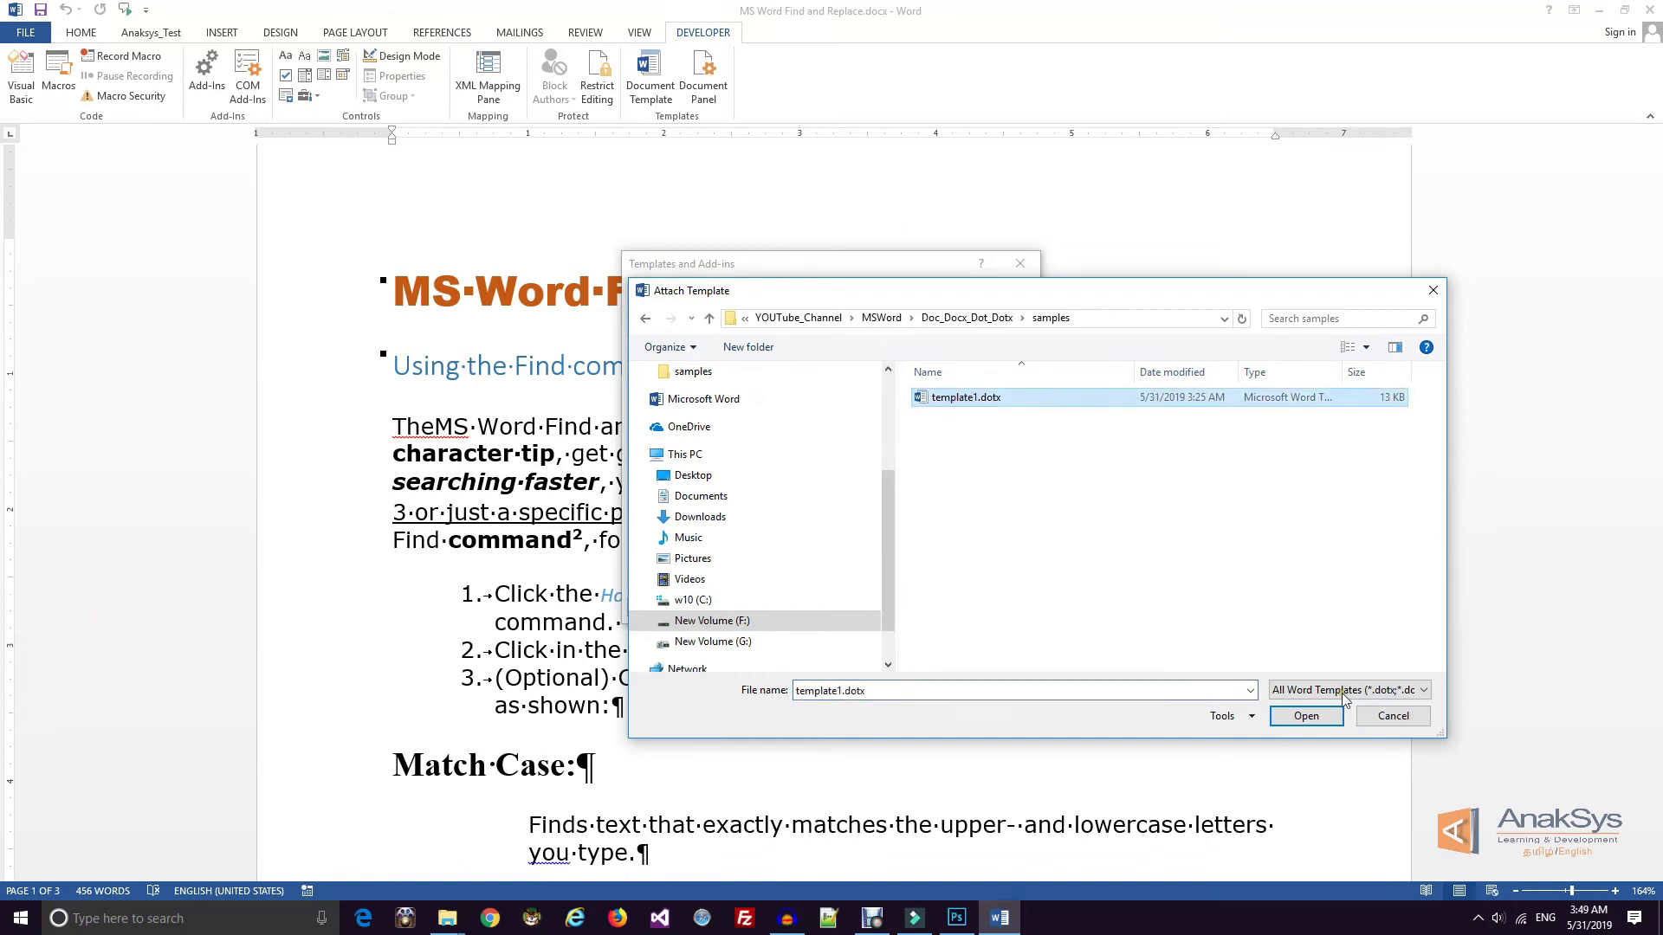
click(1282, 715)
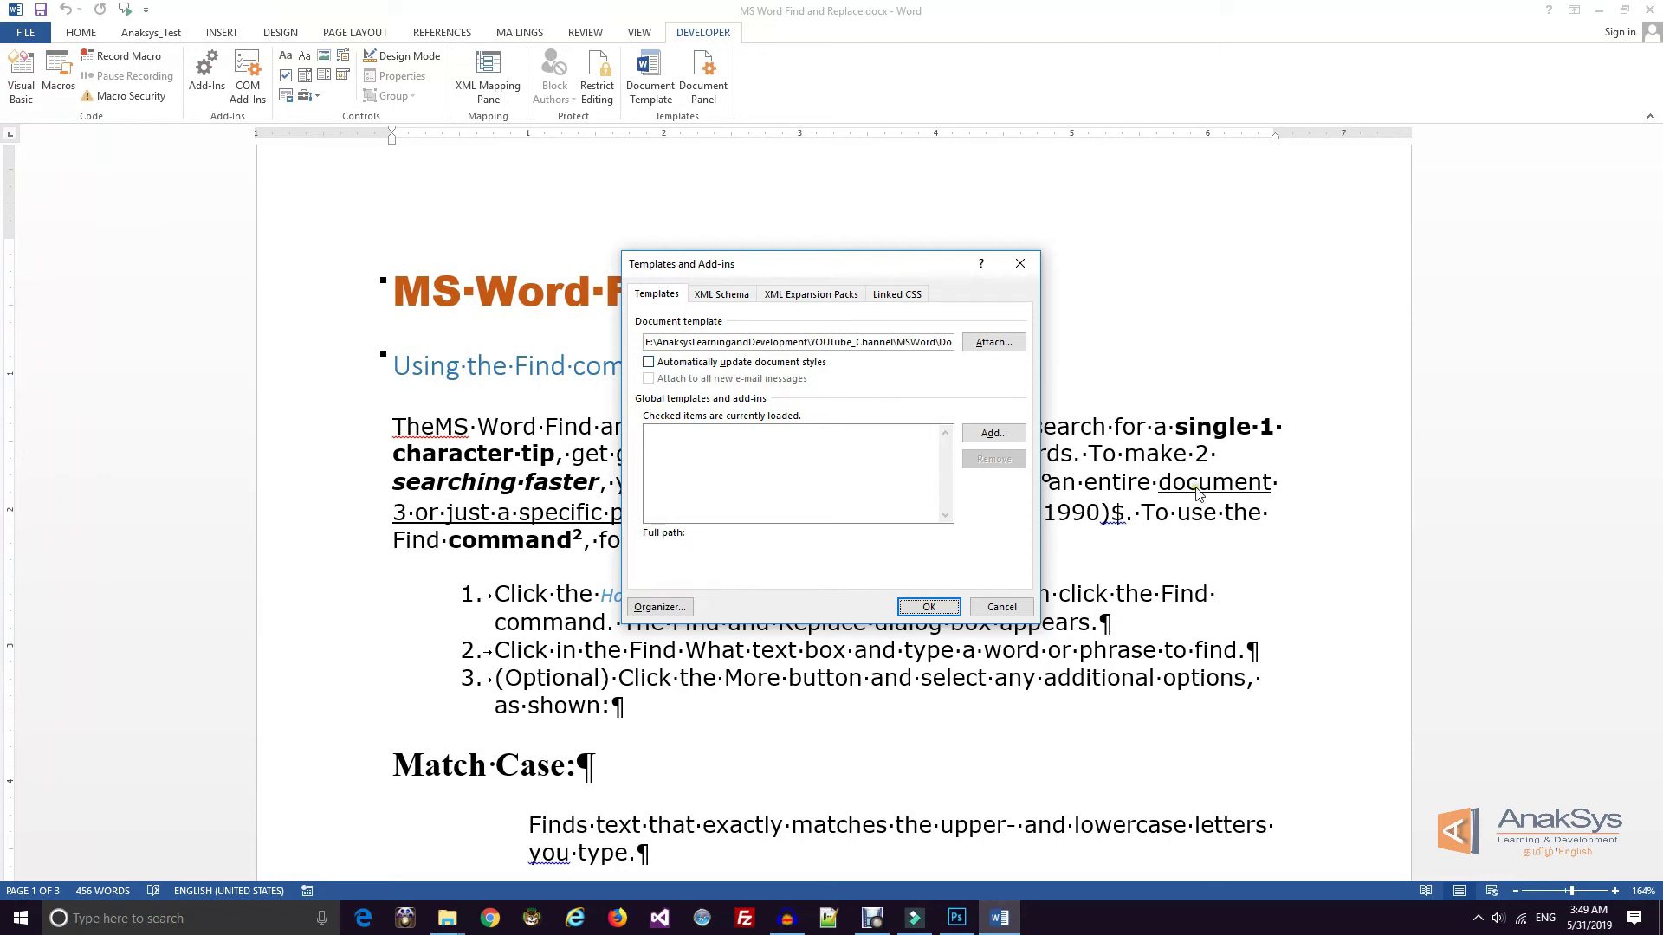
Enable automatic updating of document styles, apply the attached template, and bring up the document's style gallery
click(649, 363)
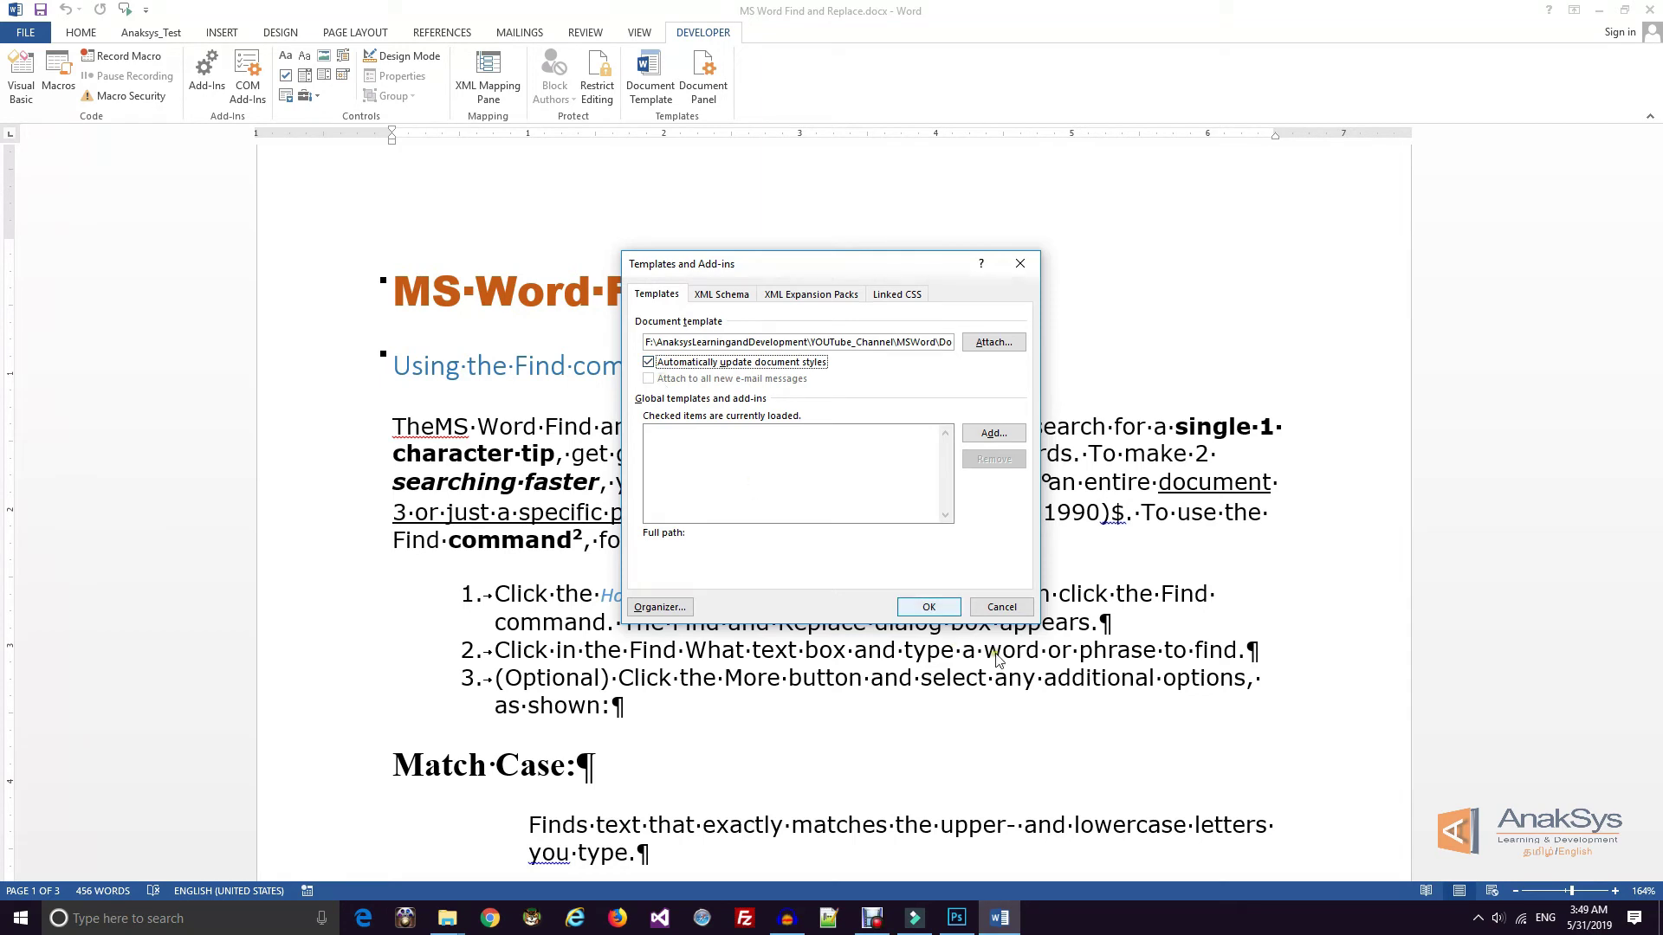
click(931, 608)
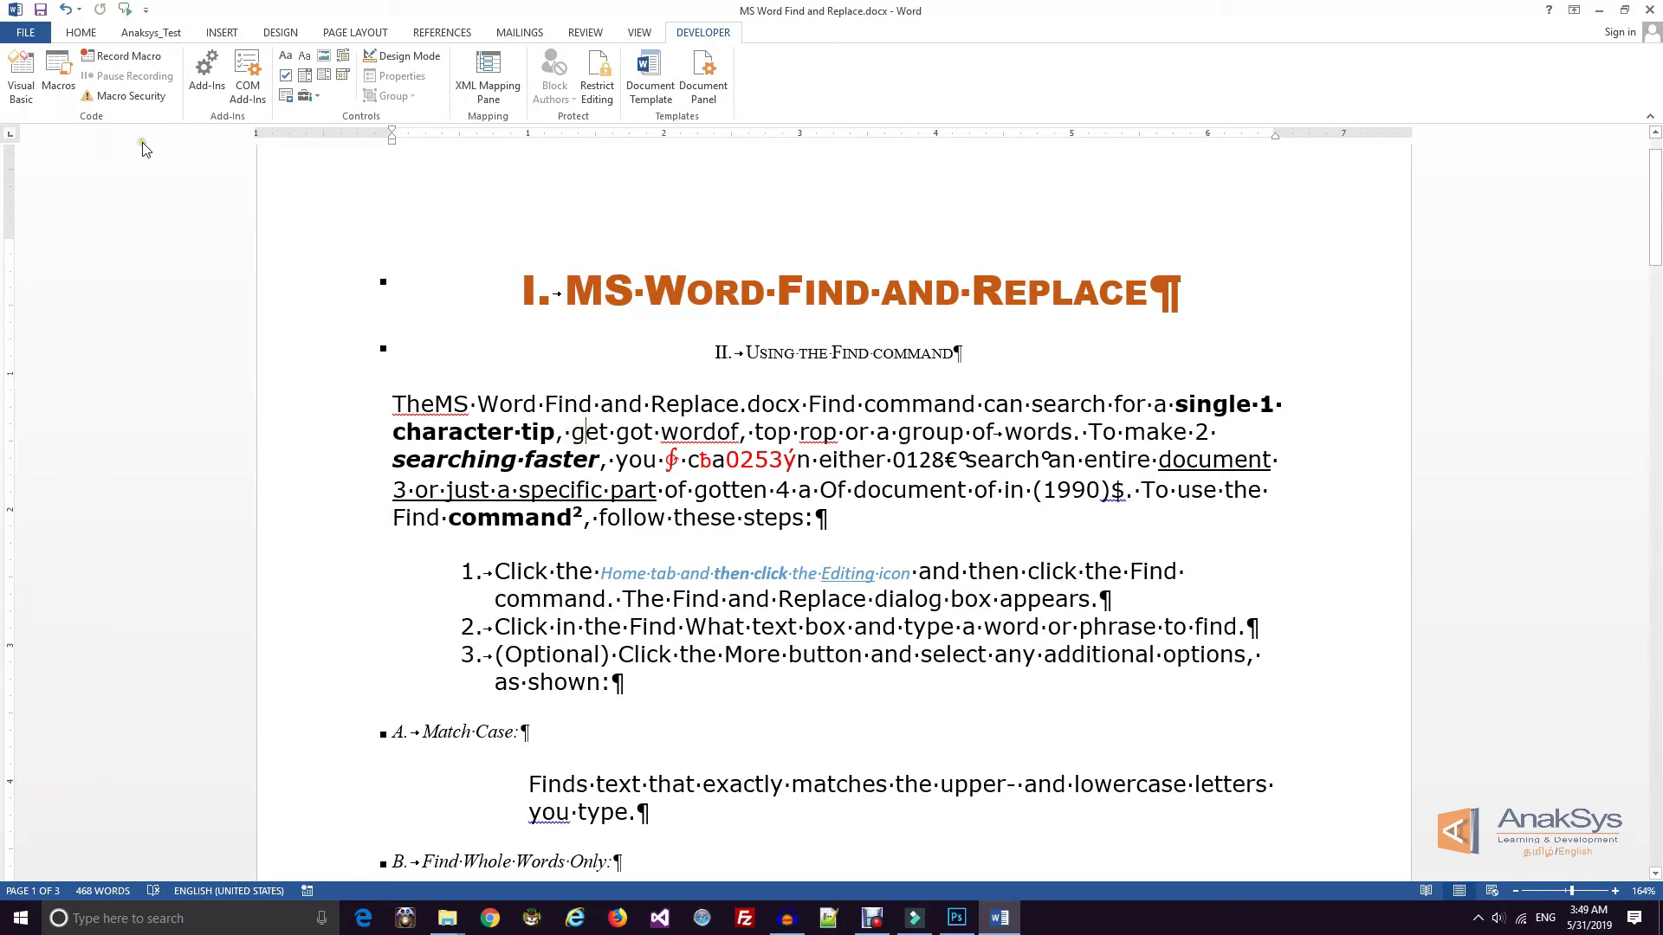
click(82, 34)
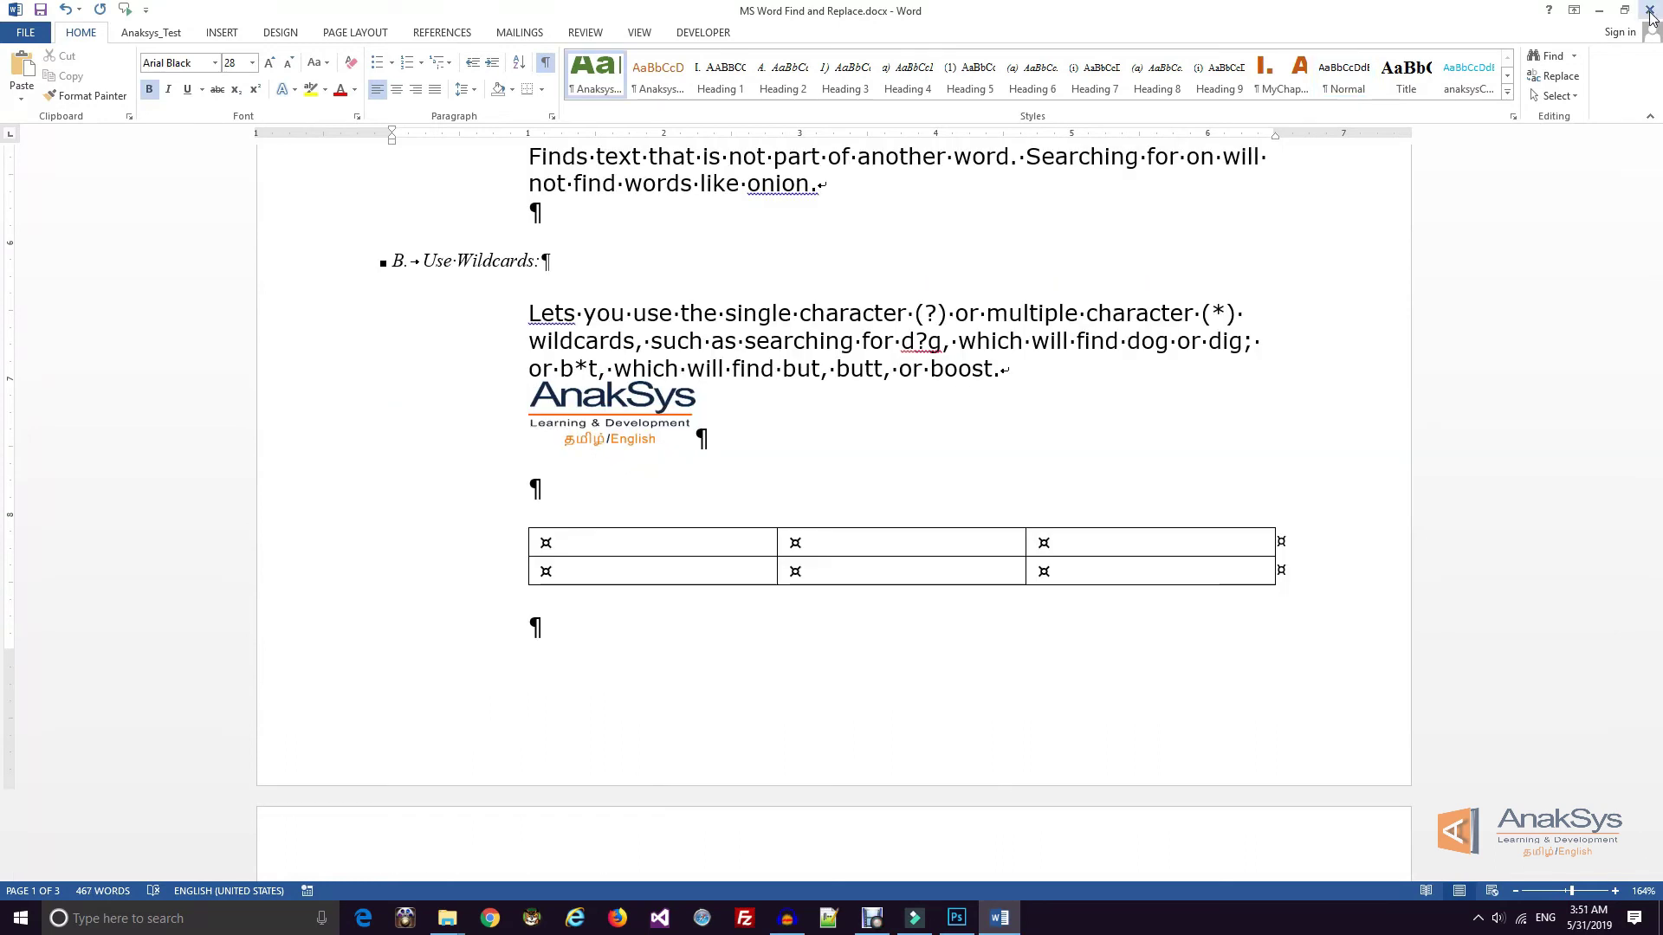
Close MS Word Find and Replace.docx without saving and create a new document based on template1.dotx from the samples folder
click(1649, 10)
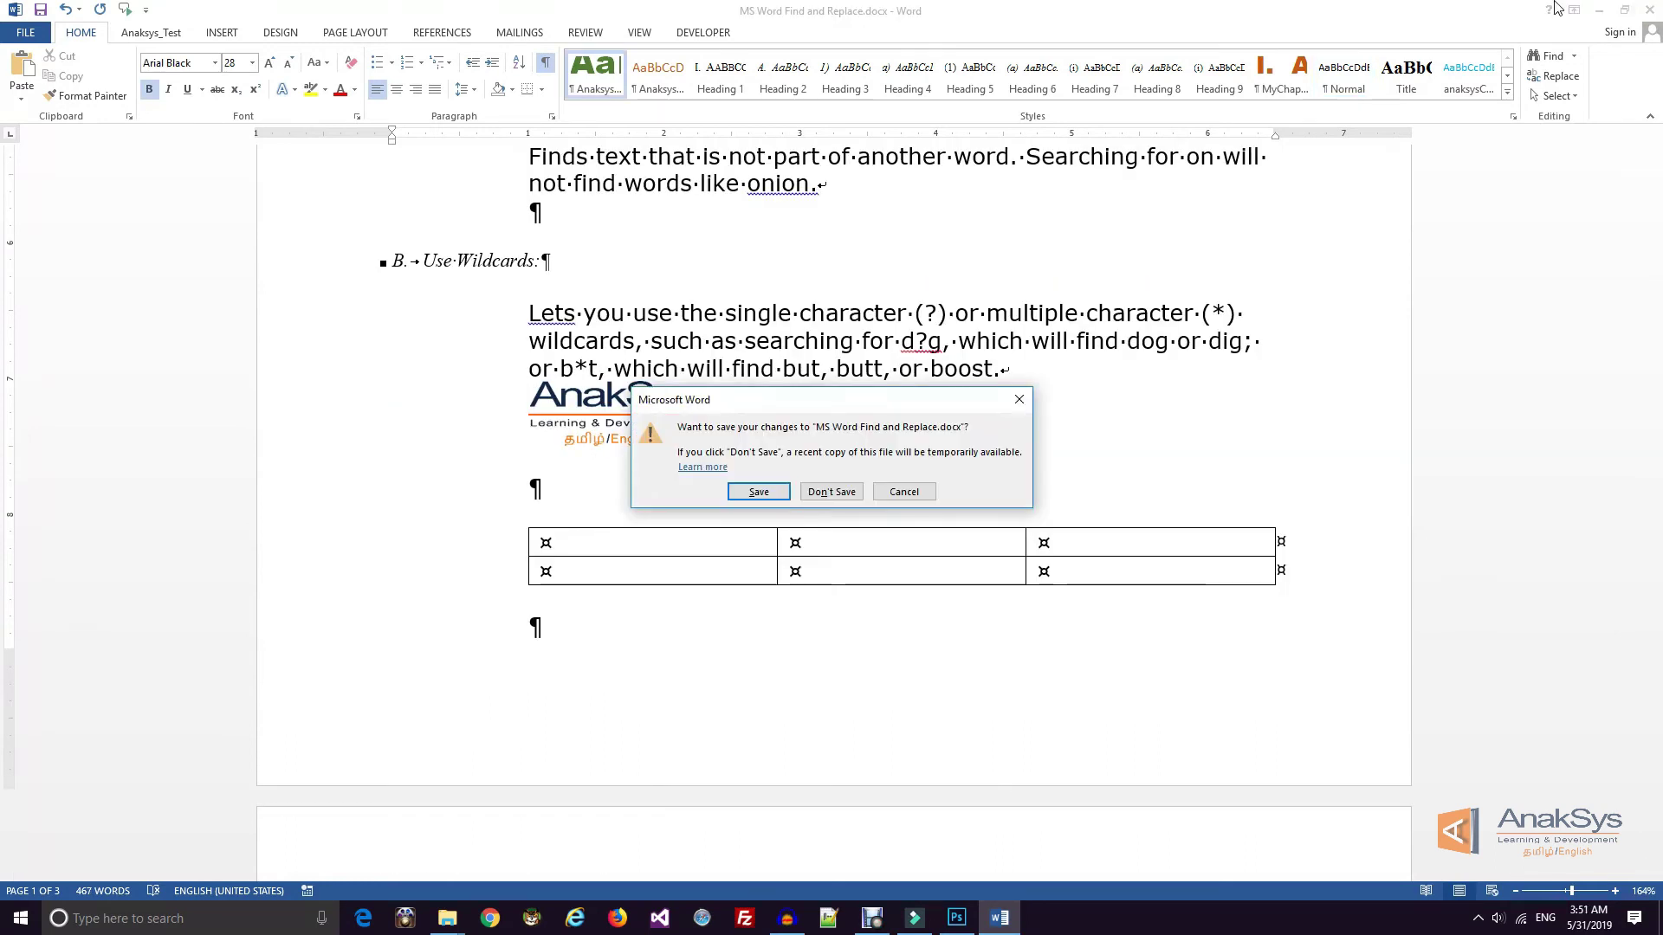
click(829, 492)
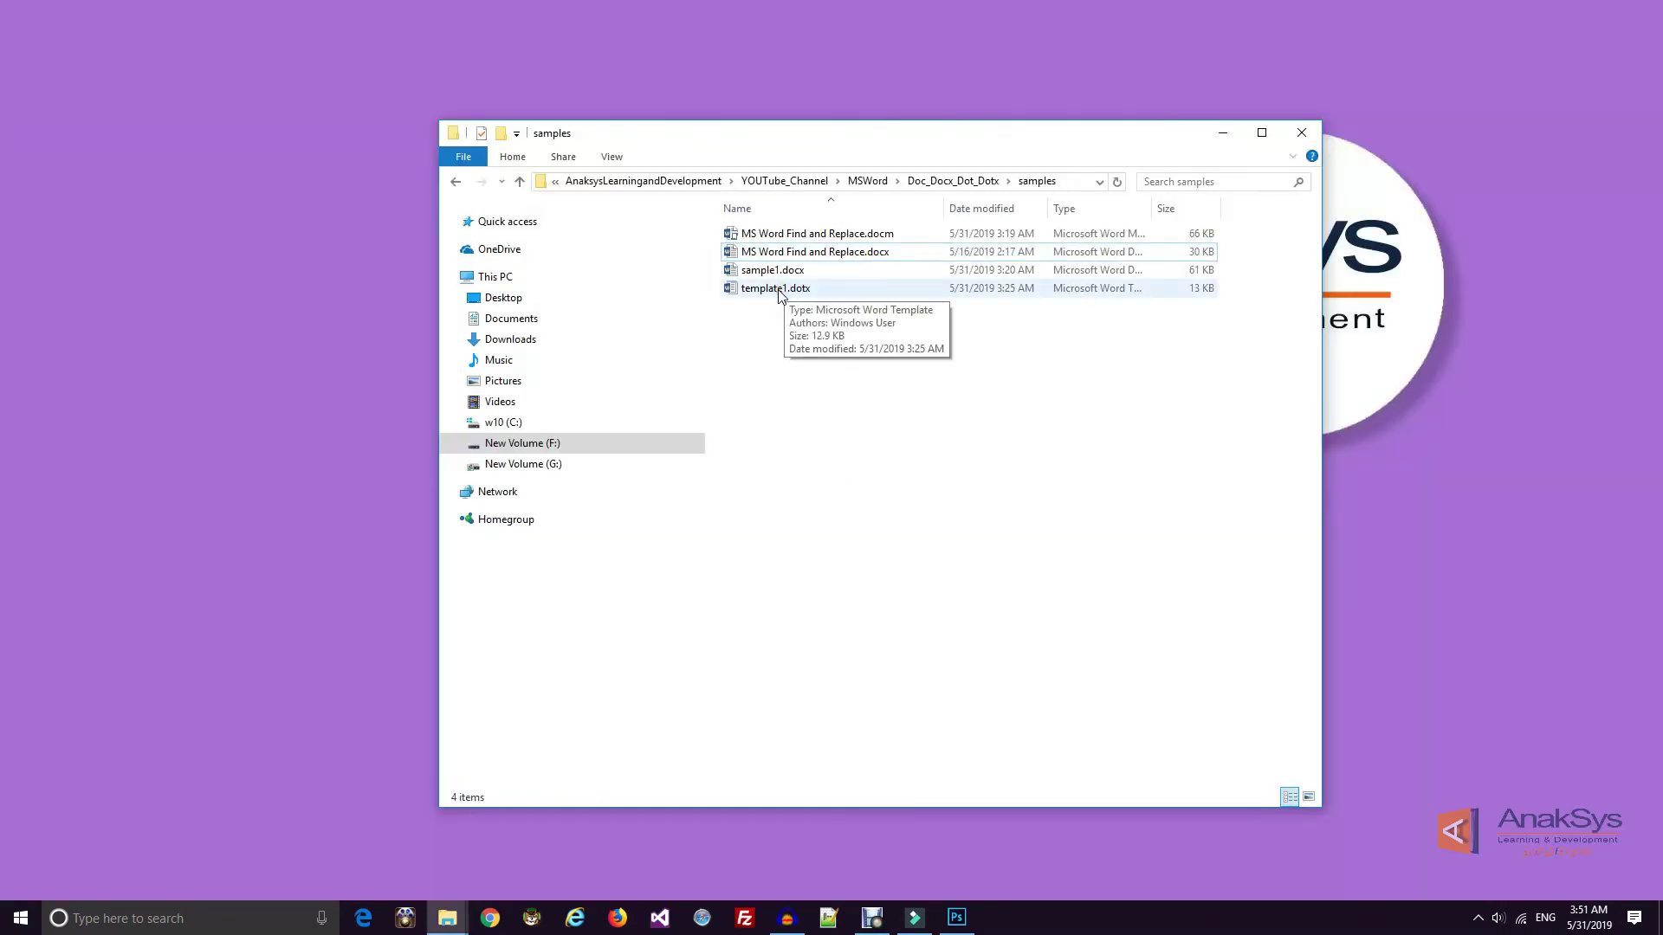
double_click(777, 290)
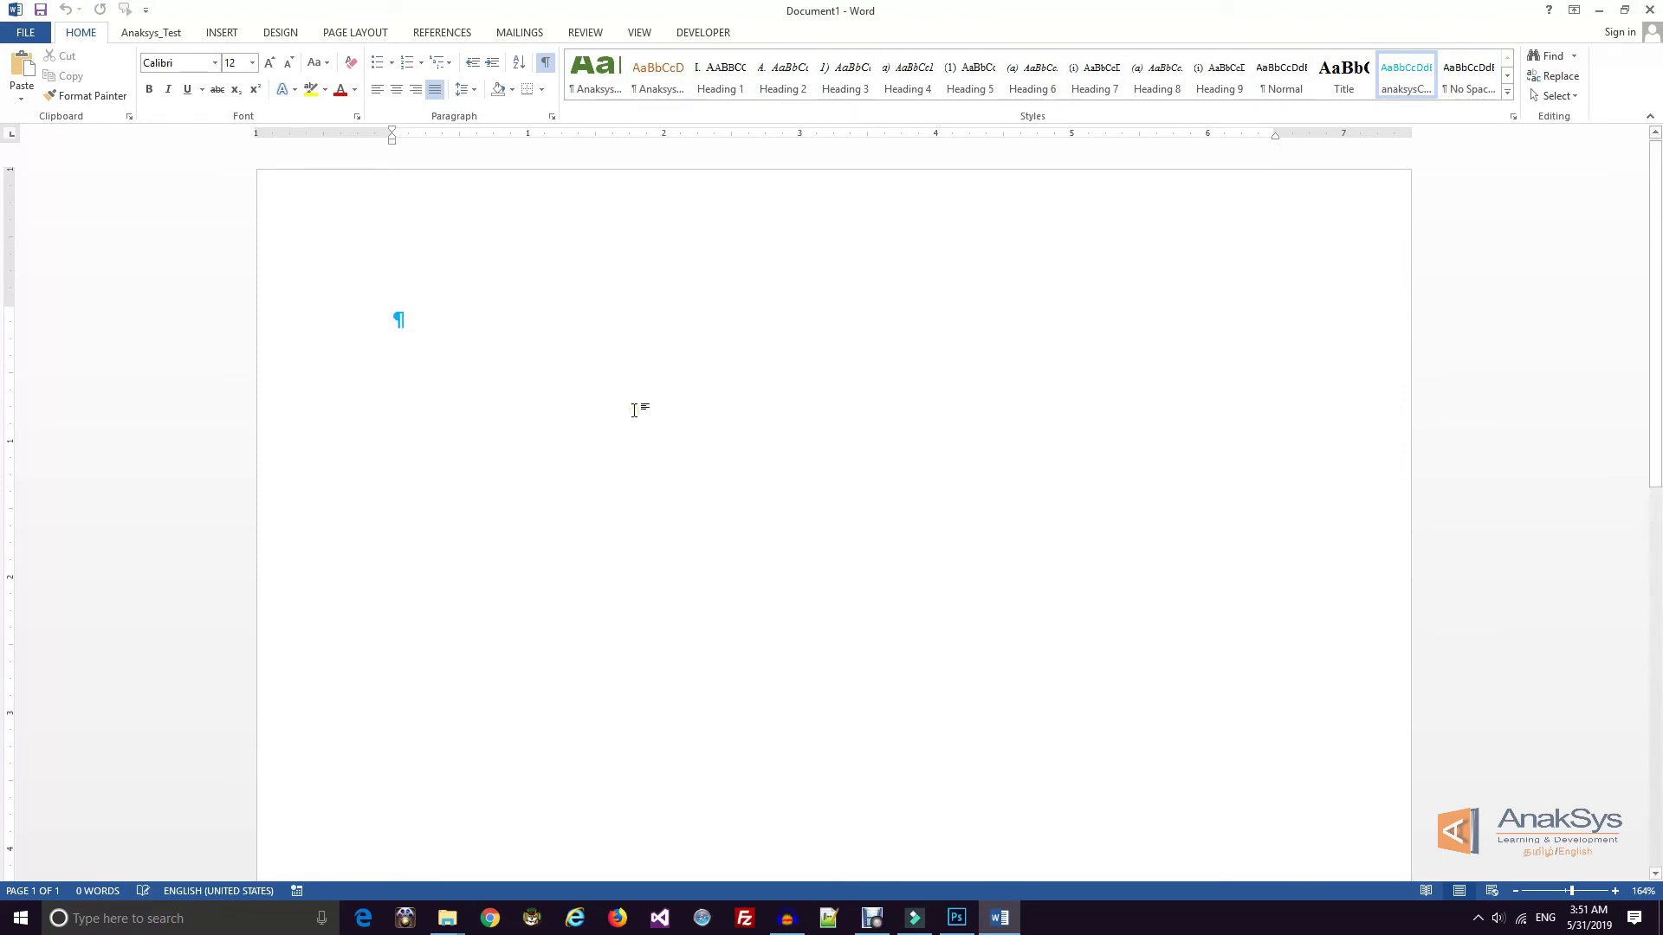
Enter the sample lines Jflkdjsflkdsjf, Dsf, D, Fd, Fd, Sfd and sfs as separate paragraphs in the new document
text(Jflkdjsflkdsjf Dsf D Fd Fd s)
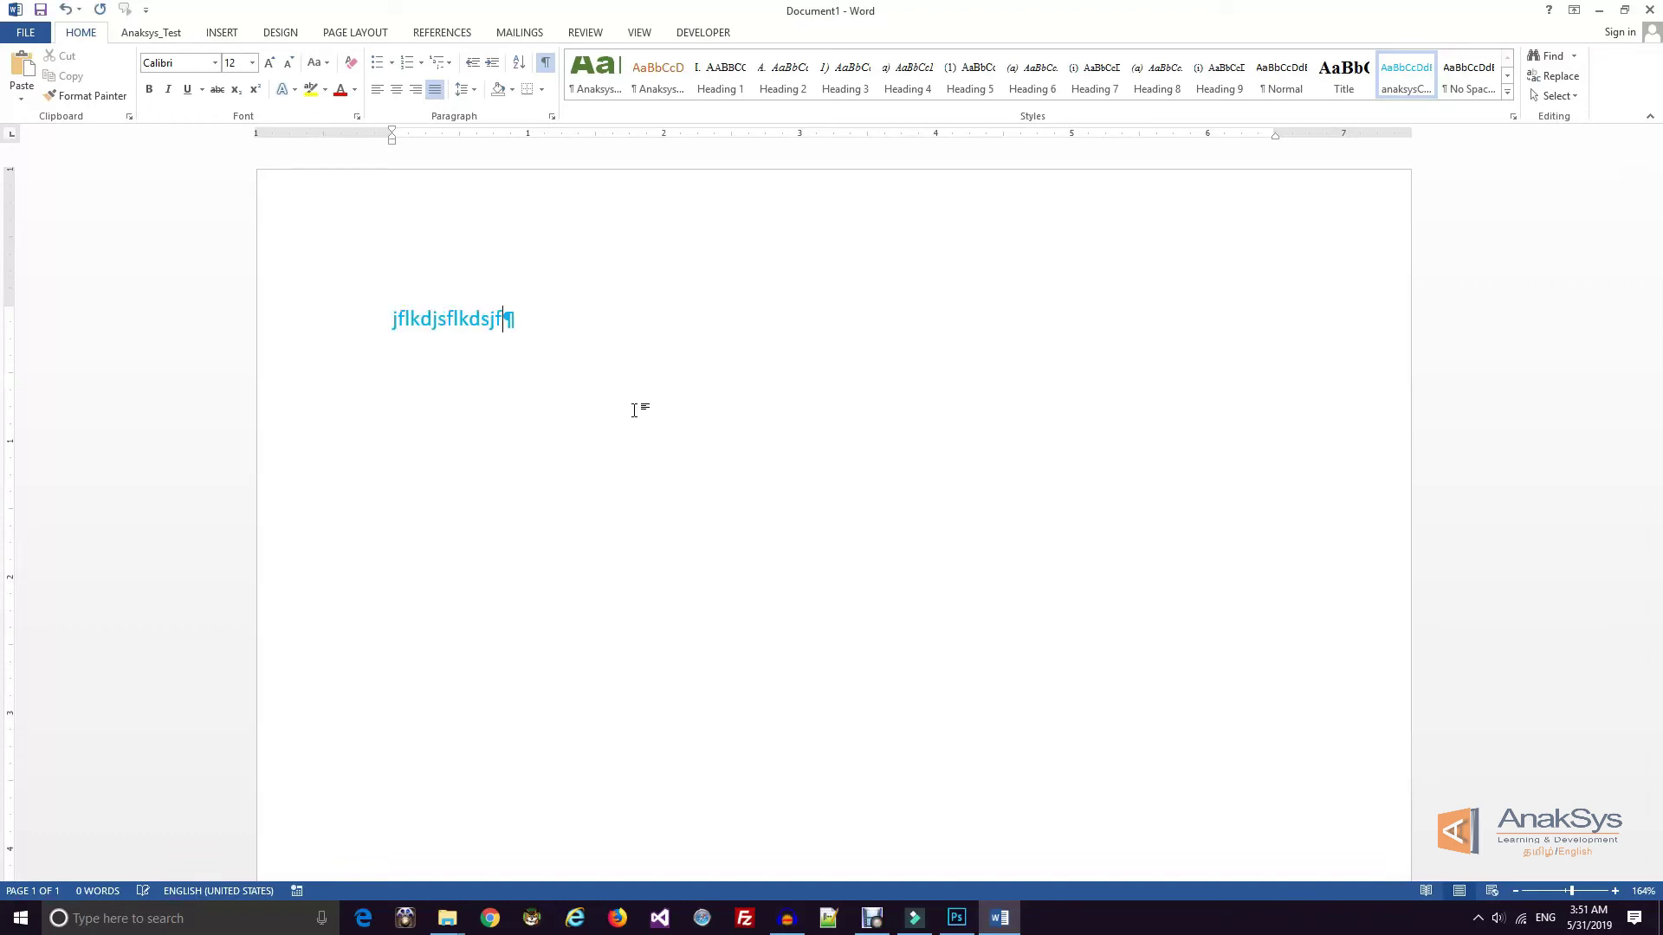
text(fd)
key(Return)
text(sfs)
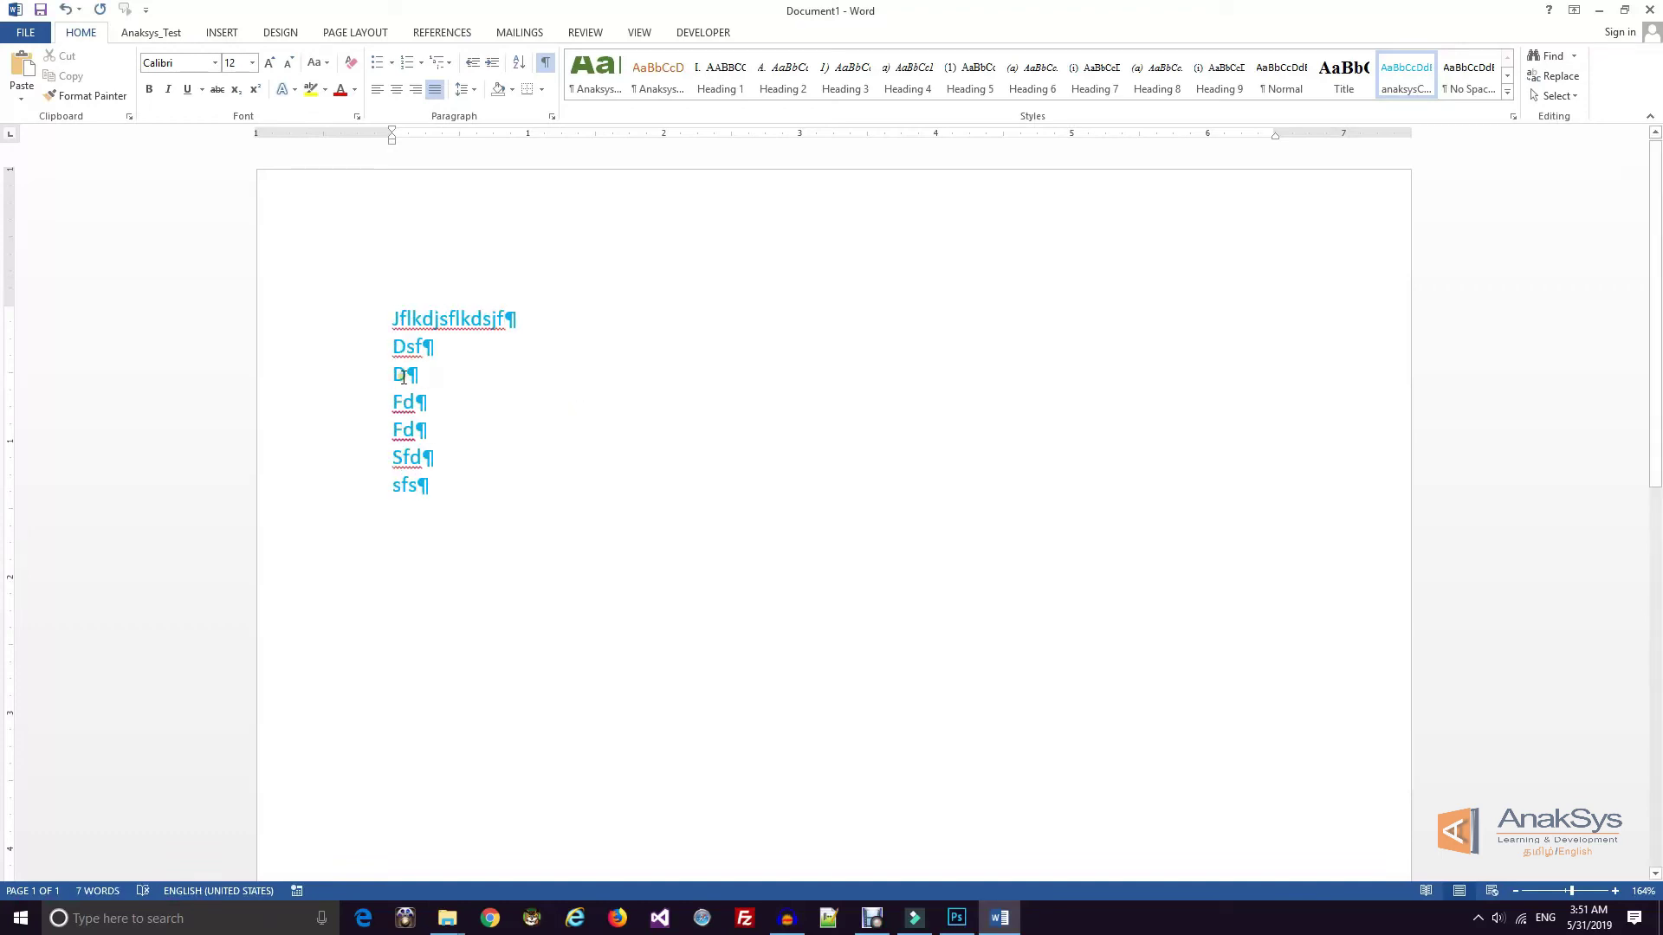
Apply the large bold Anaksys custom style to the line D and Heading 1 to the line Sfd
click(594, 90)
click(420, 504)
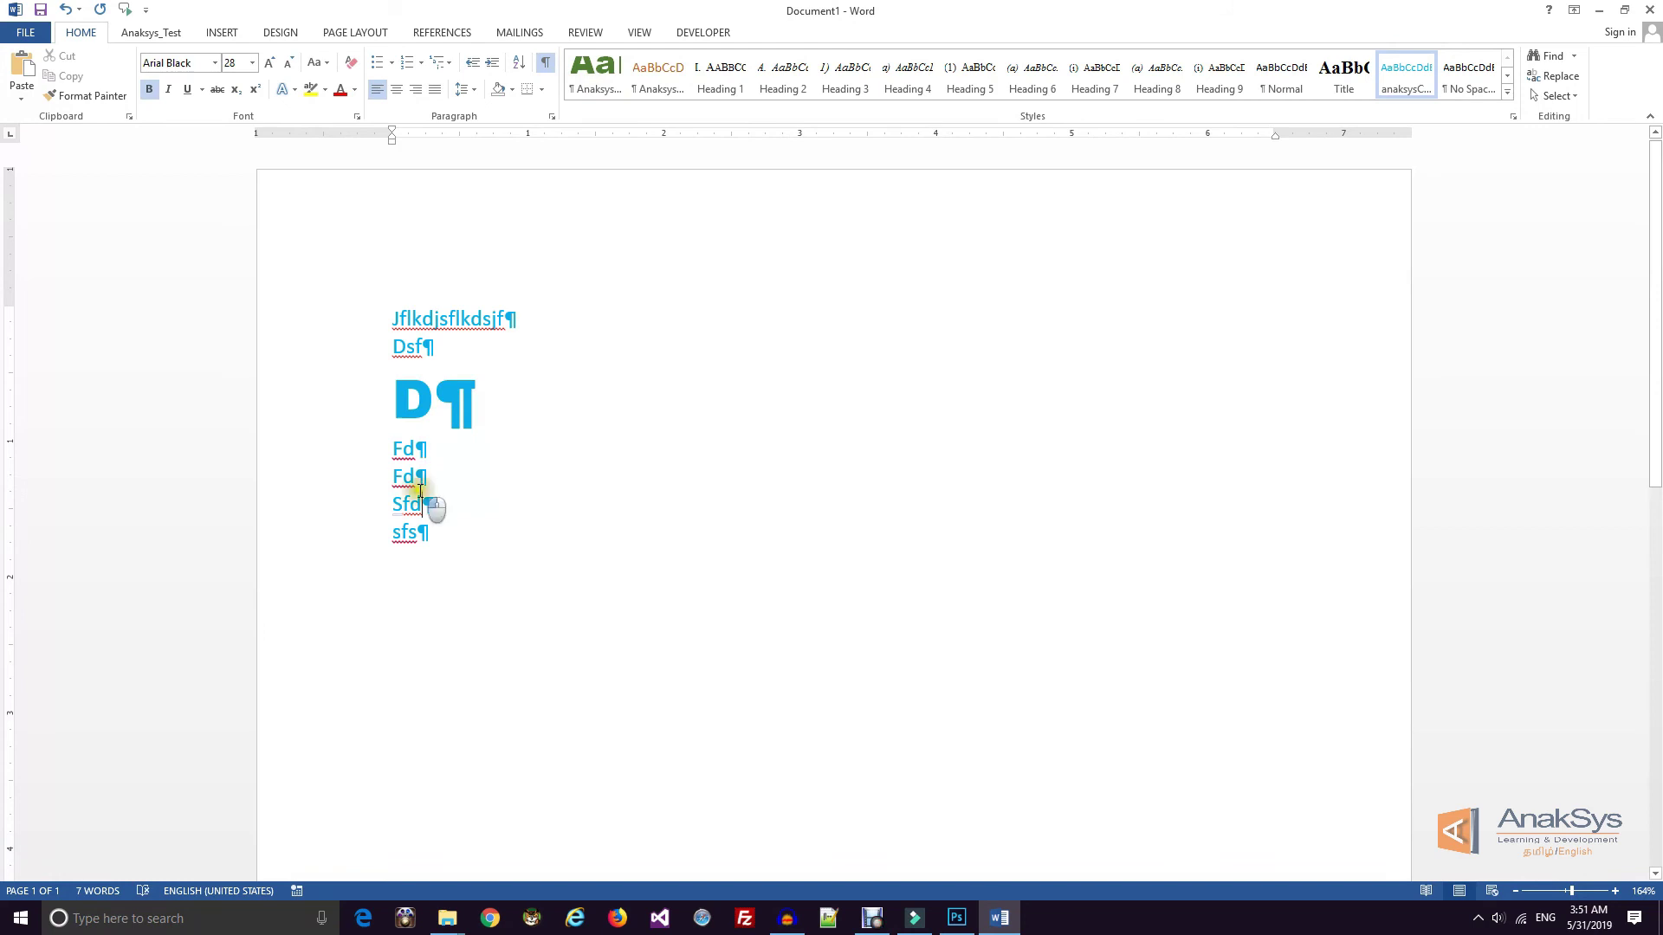
click(724, 76)
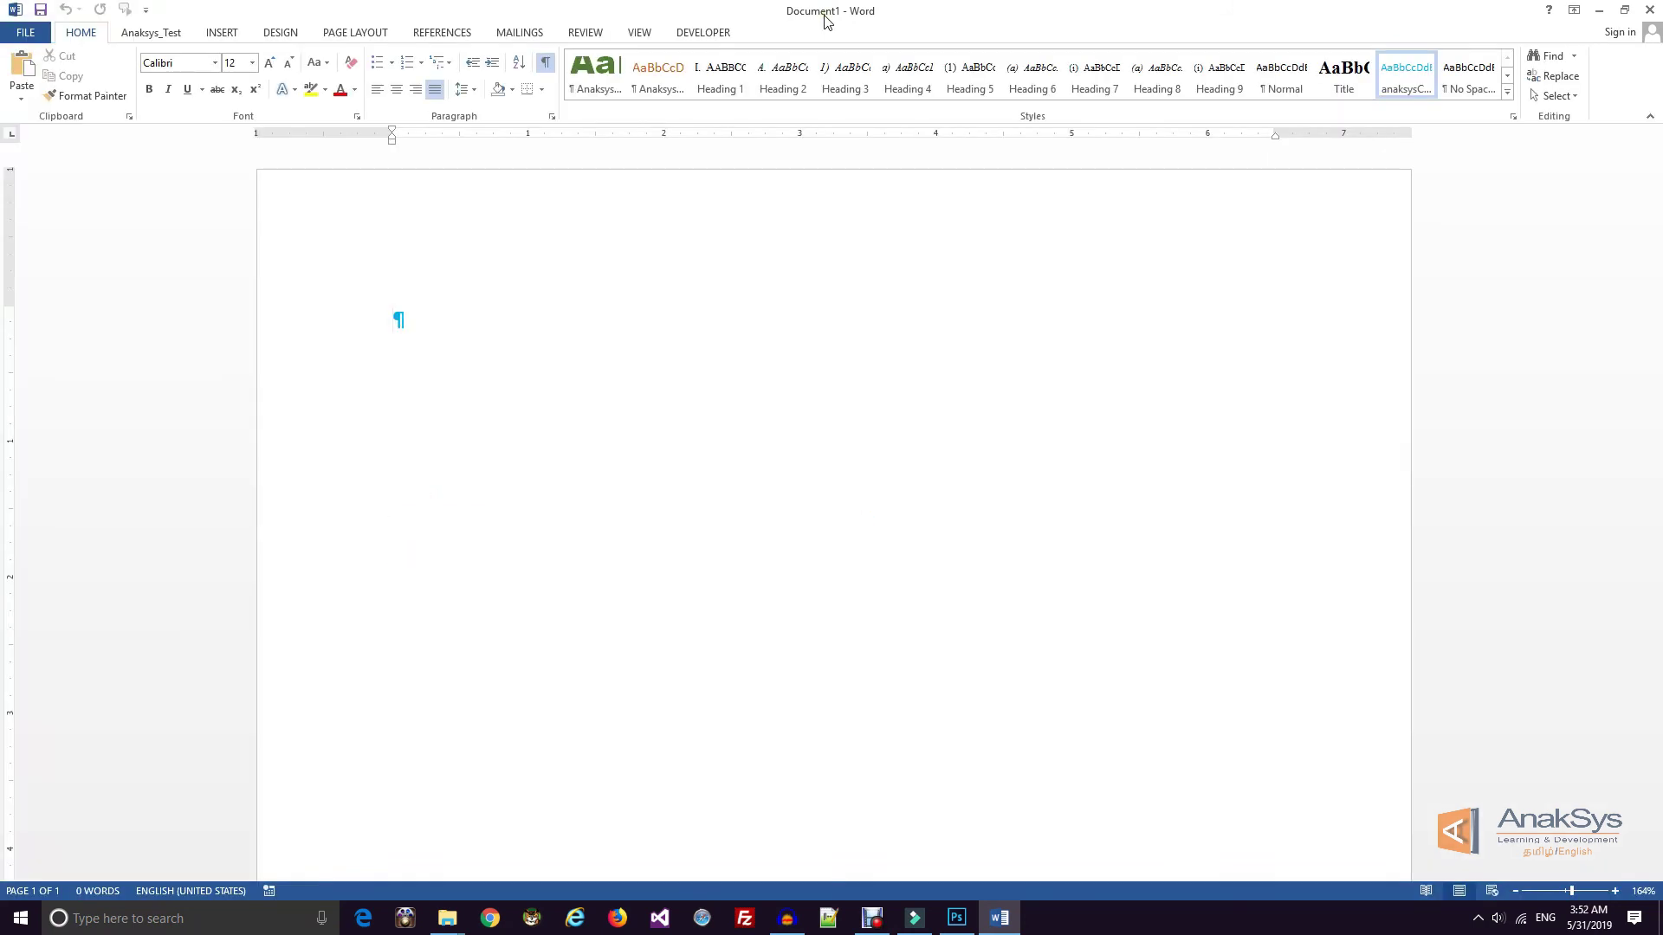
Close the blank new document and open the template1.dotx file itself for editing from the samples folder
click(1649, 11)
right_click(773, 309)
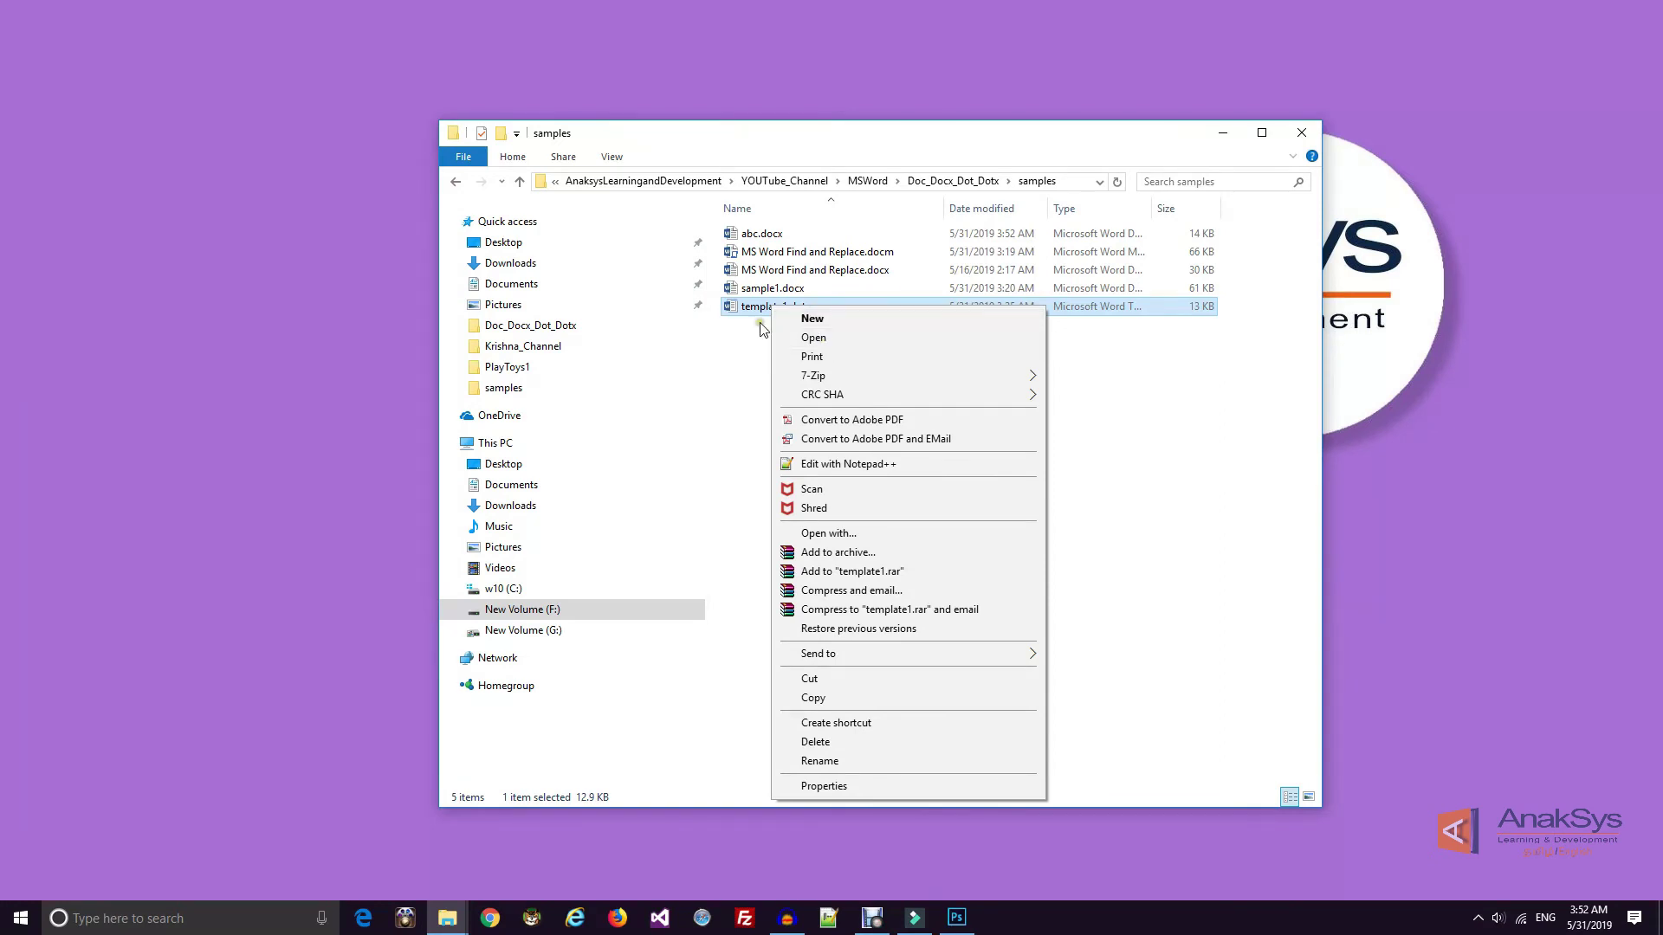
click(814, 339)
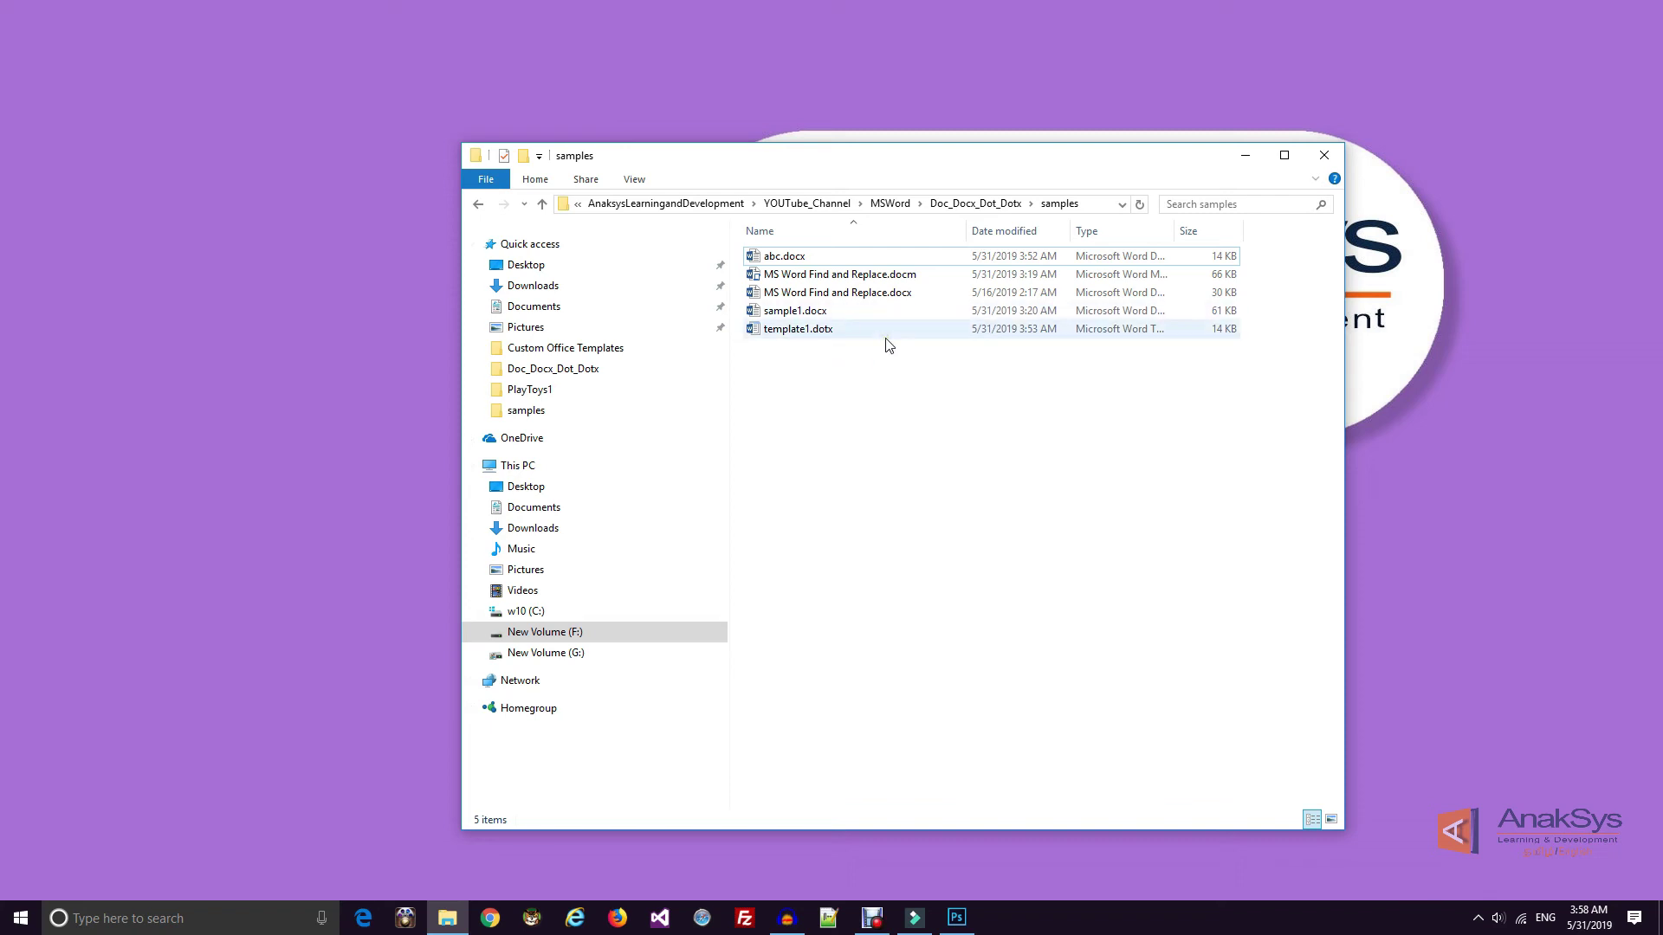
Open template1.dotx itself for editing again and start saving a copy of it on the computer
right_click(786, 335)
click(839, 347)
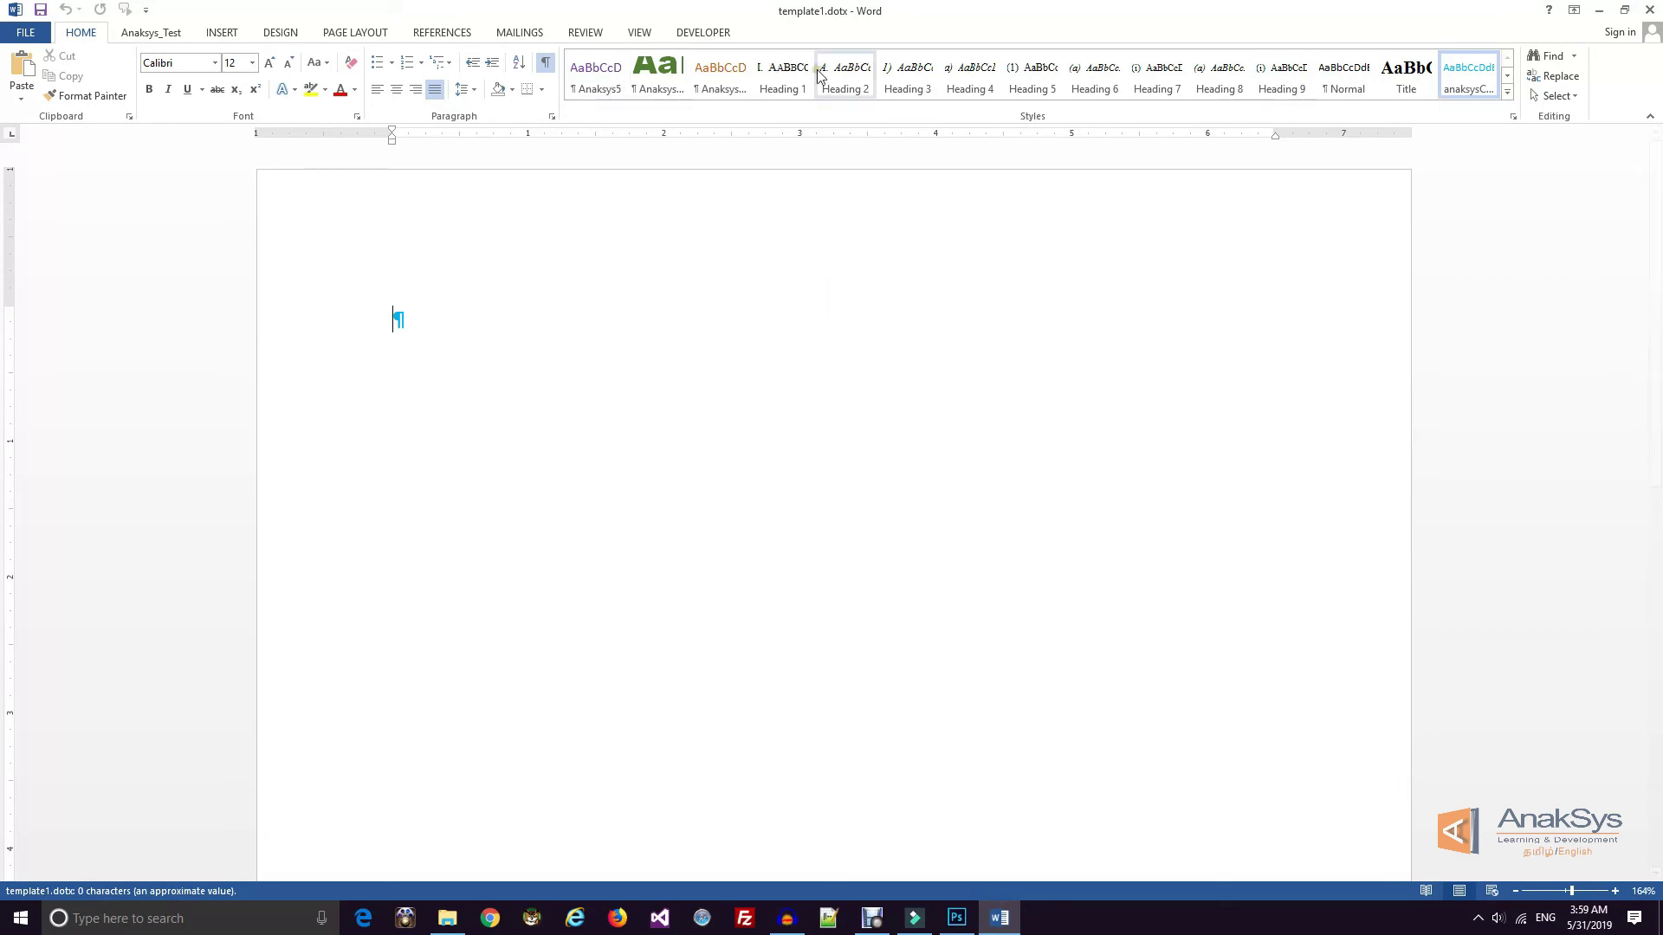
click(27, 35)
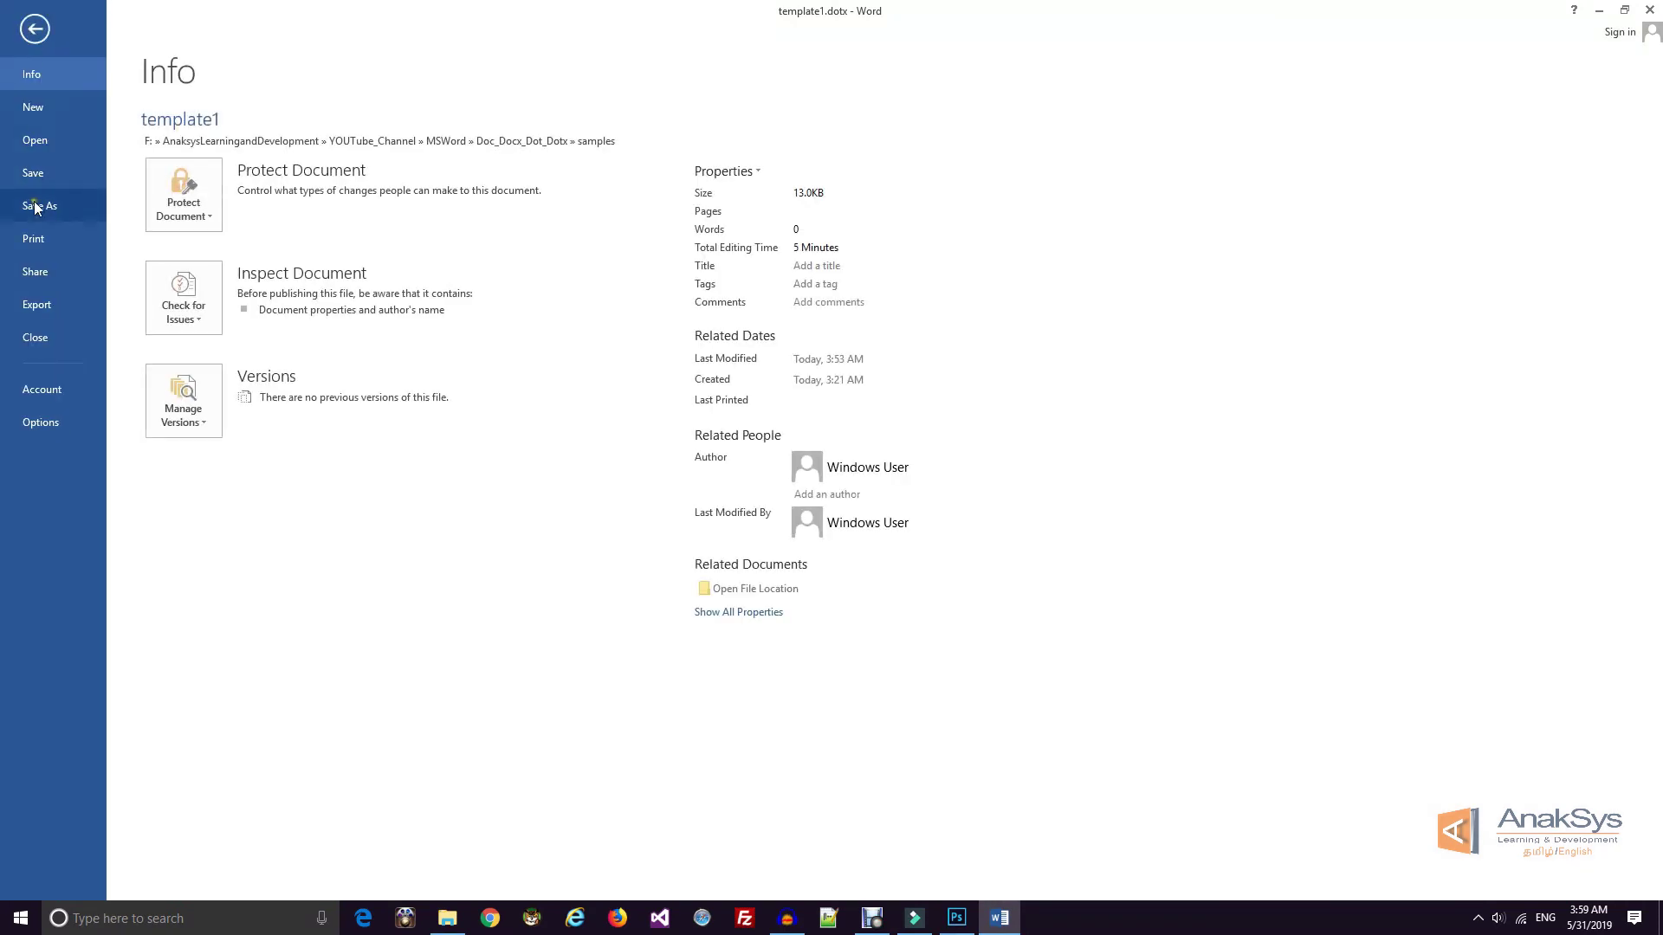
click(39, 207)
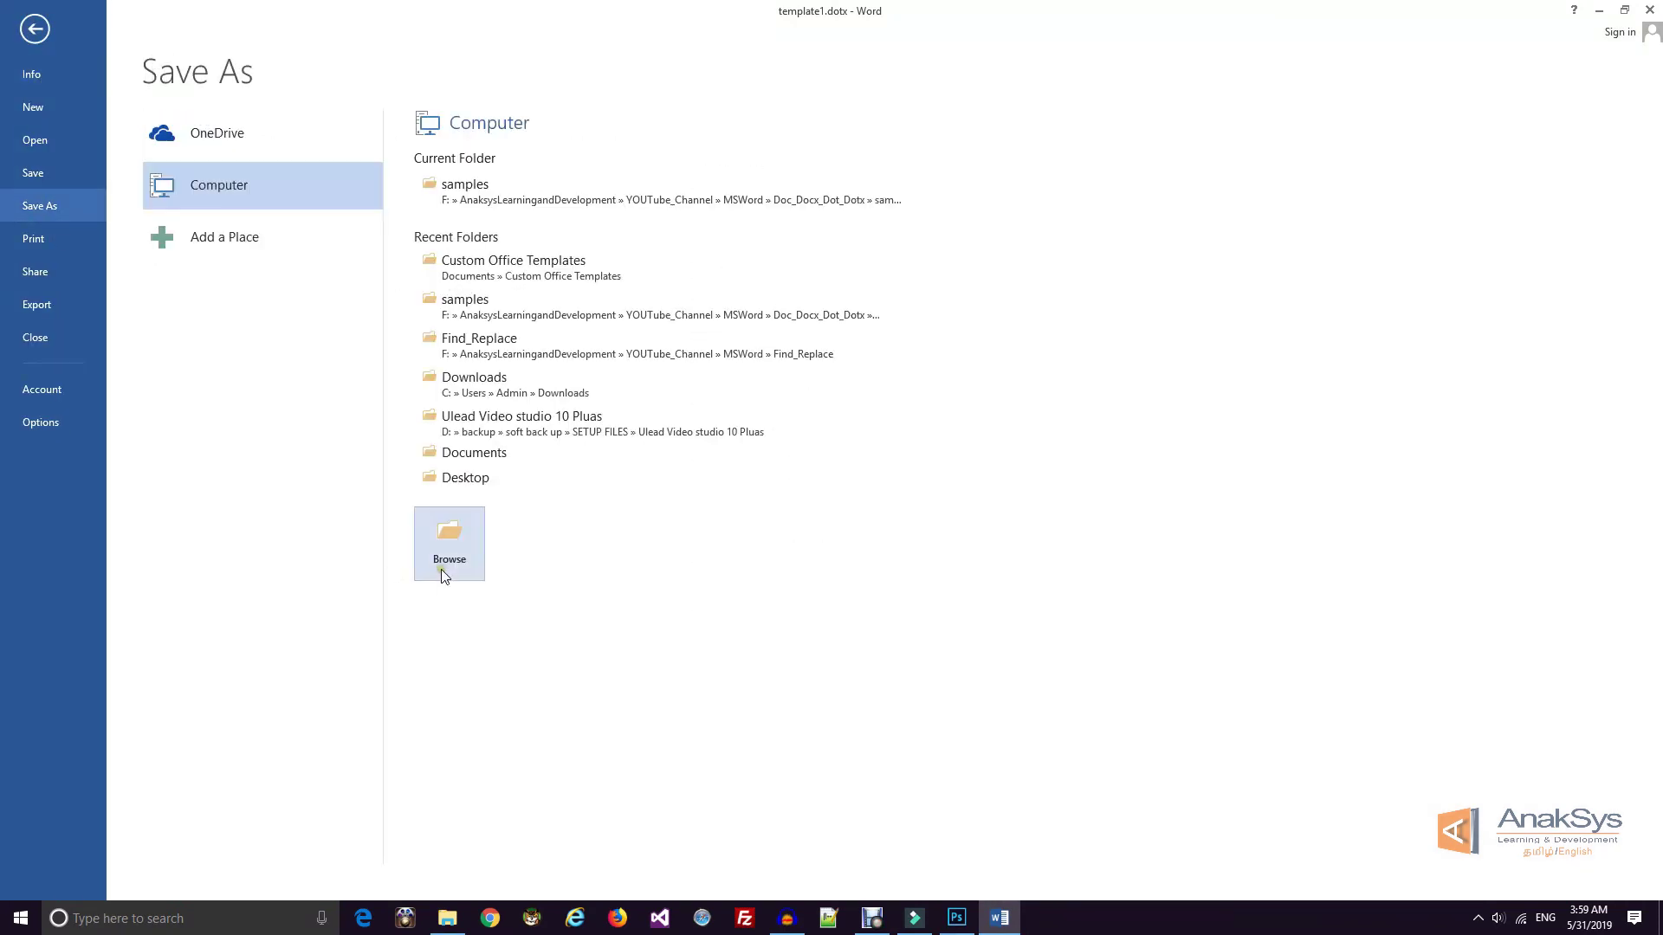
Copy the full path of the samples folder from File Explorer and return to the save options in Word
click(454, 925)
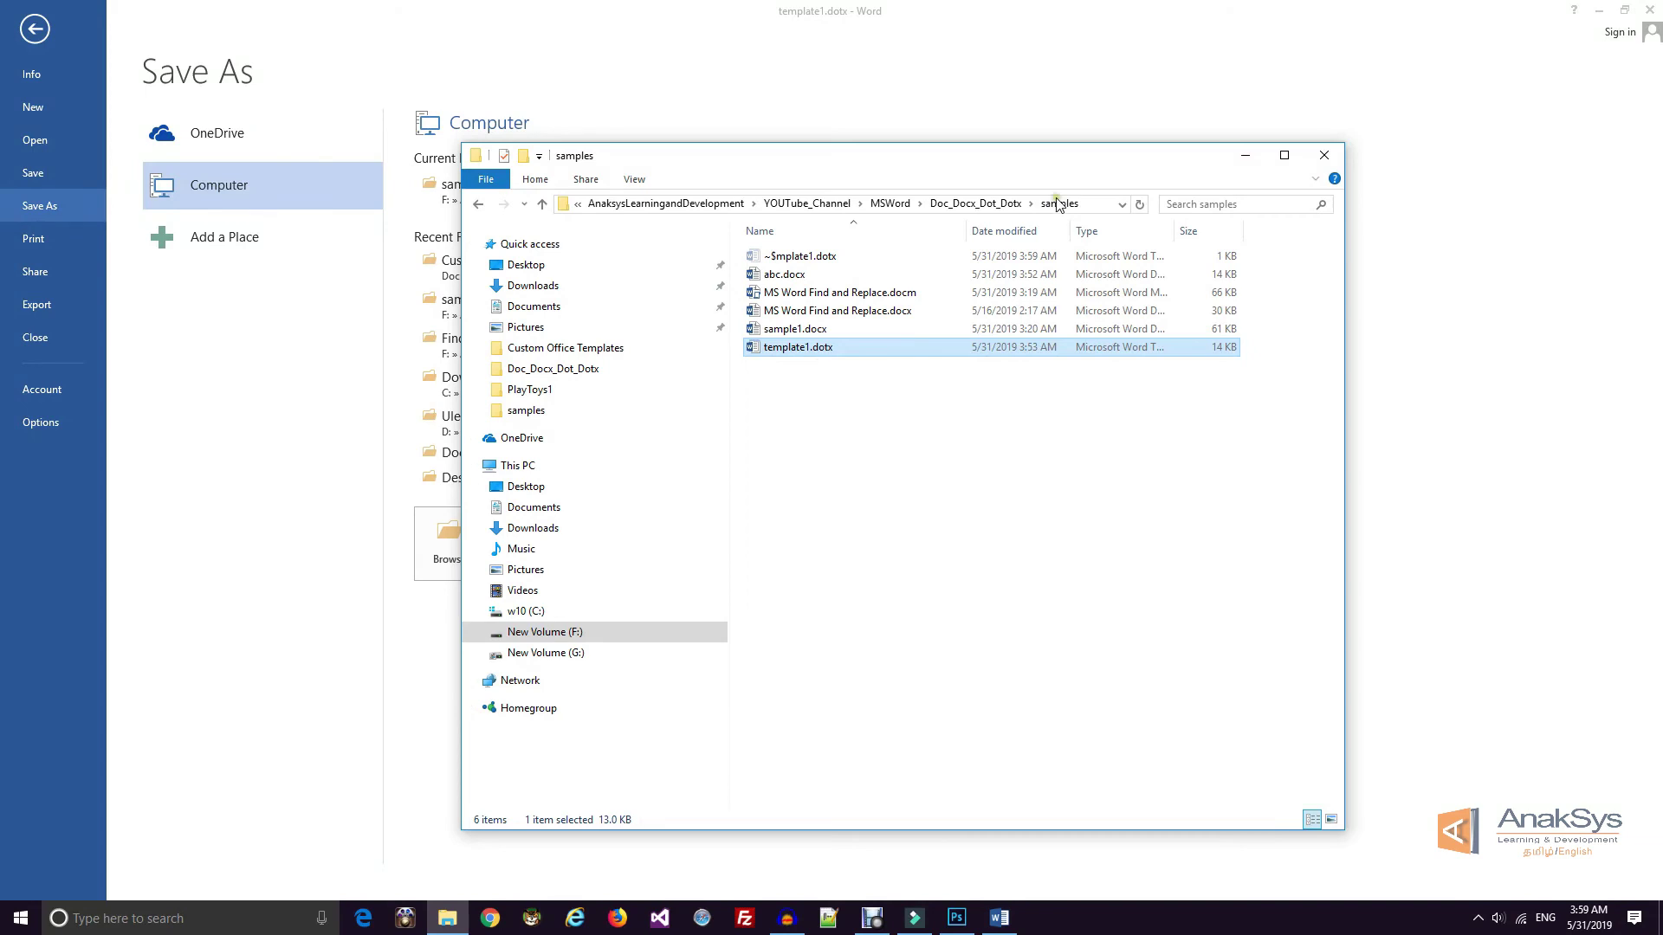
click(1090, 206)
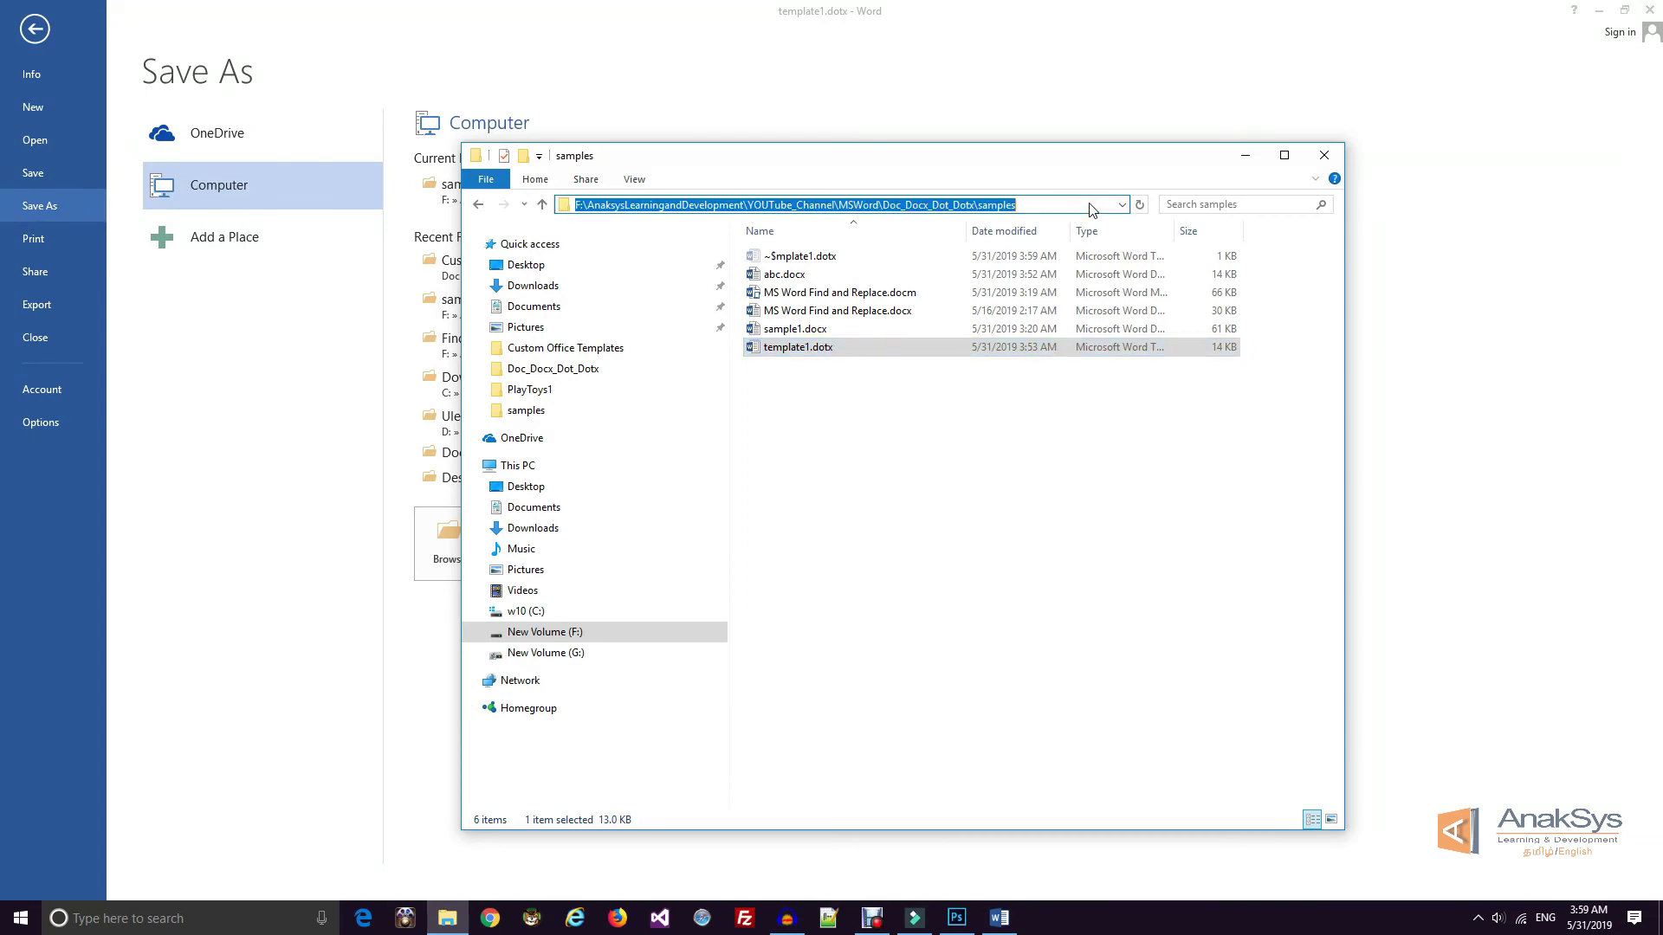
click(264, 641)
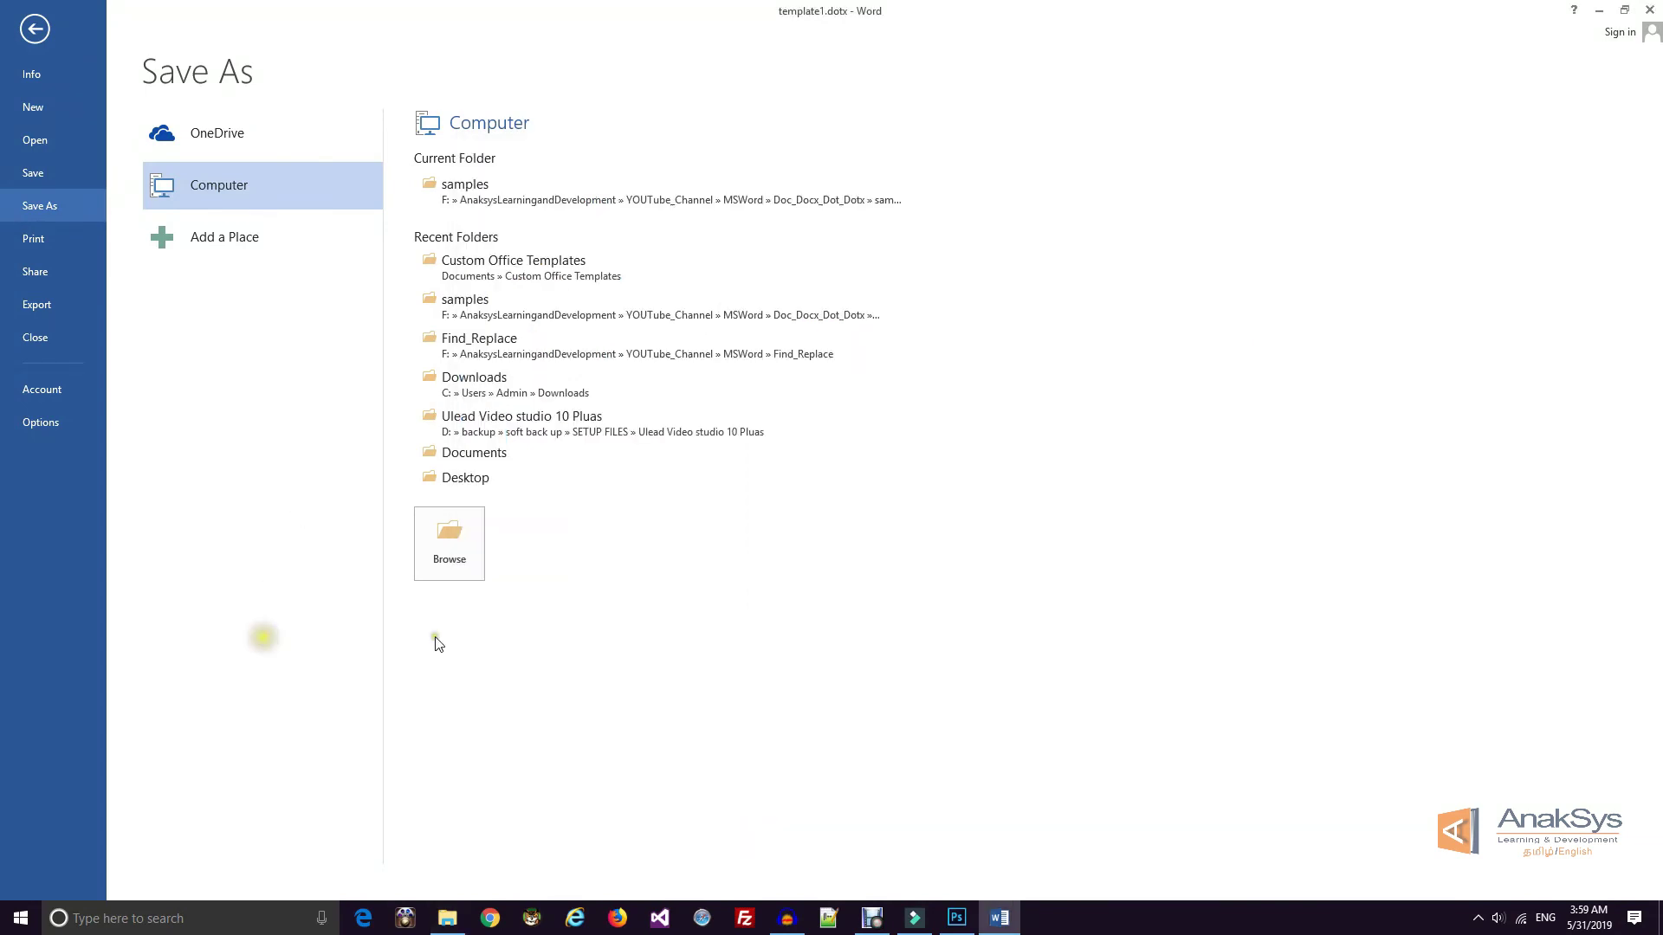
Set the file type to Word Macro-Enabled Template (*.dotm) and the save location to the samples folder using the copied path
click(447, 567)
click(233, 371)
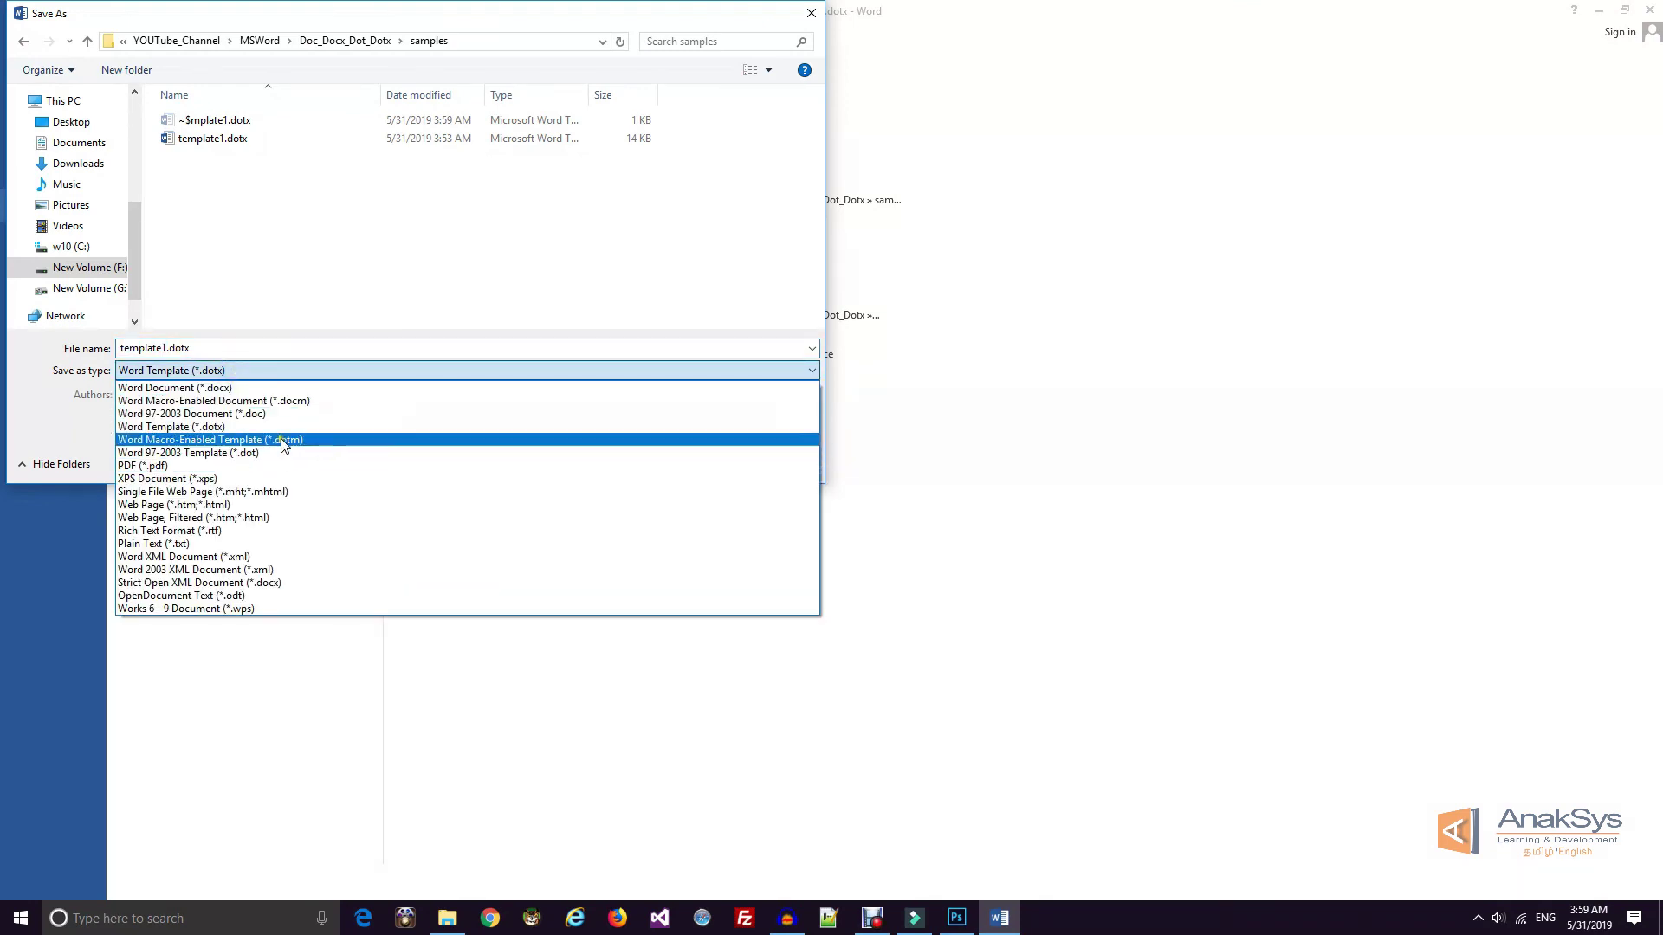
click(281, 442)
double_click(211, 350)
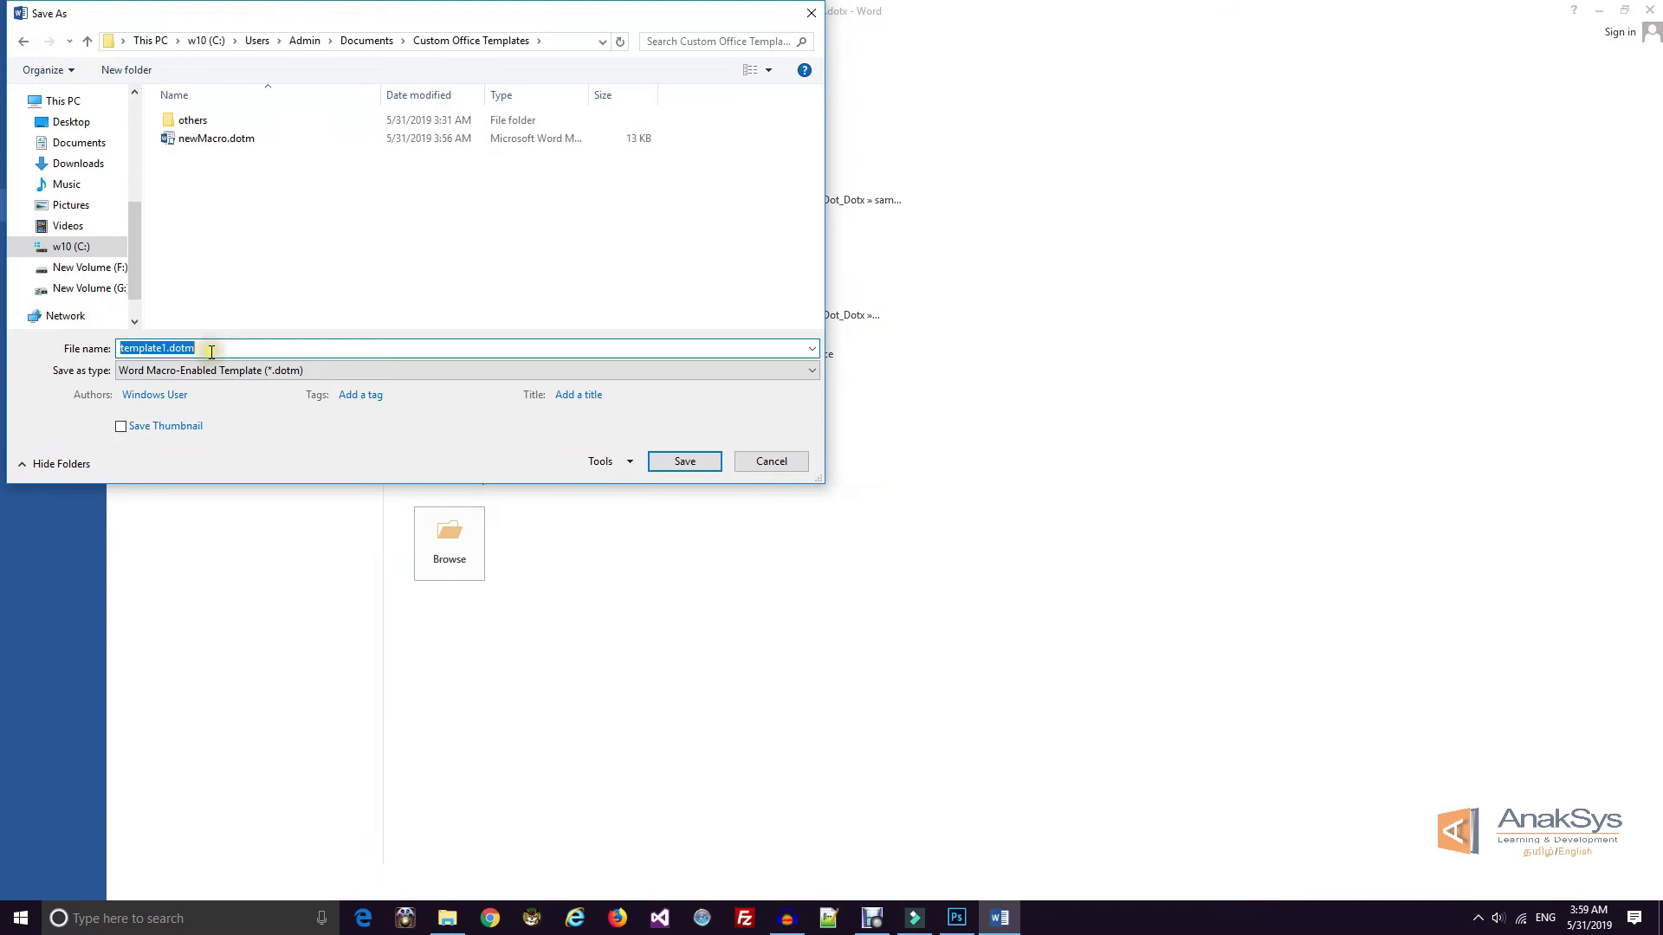
key(ctrl+v)
key(Return)
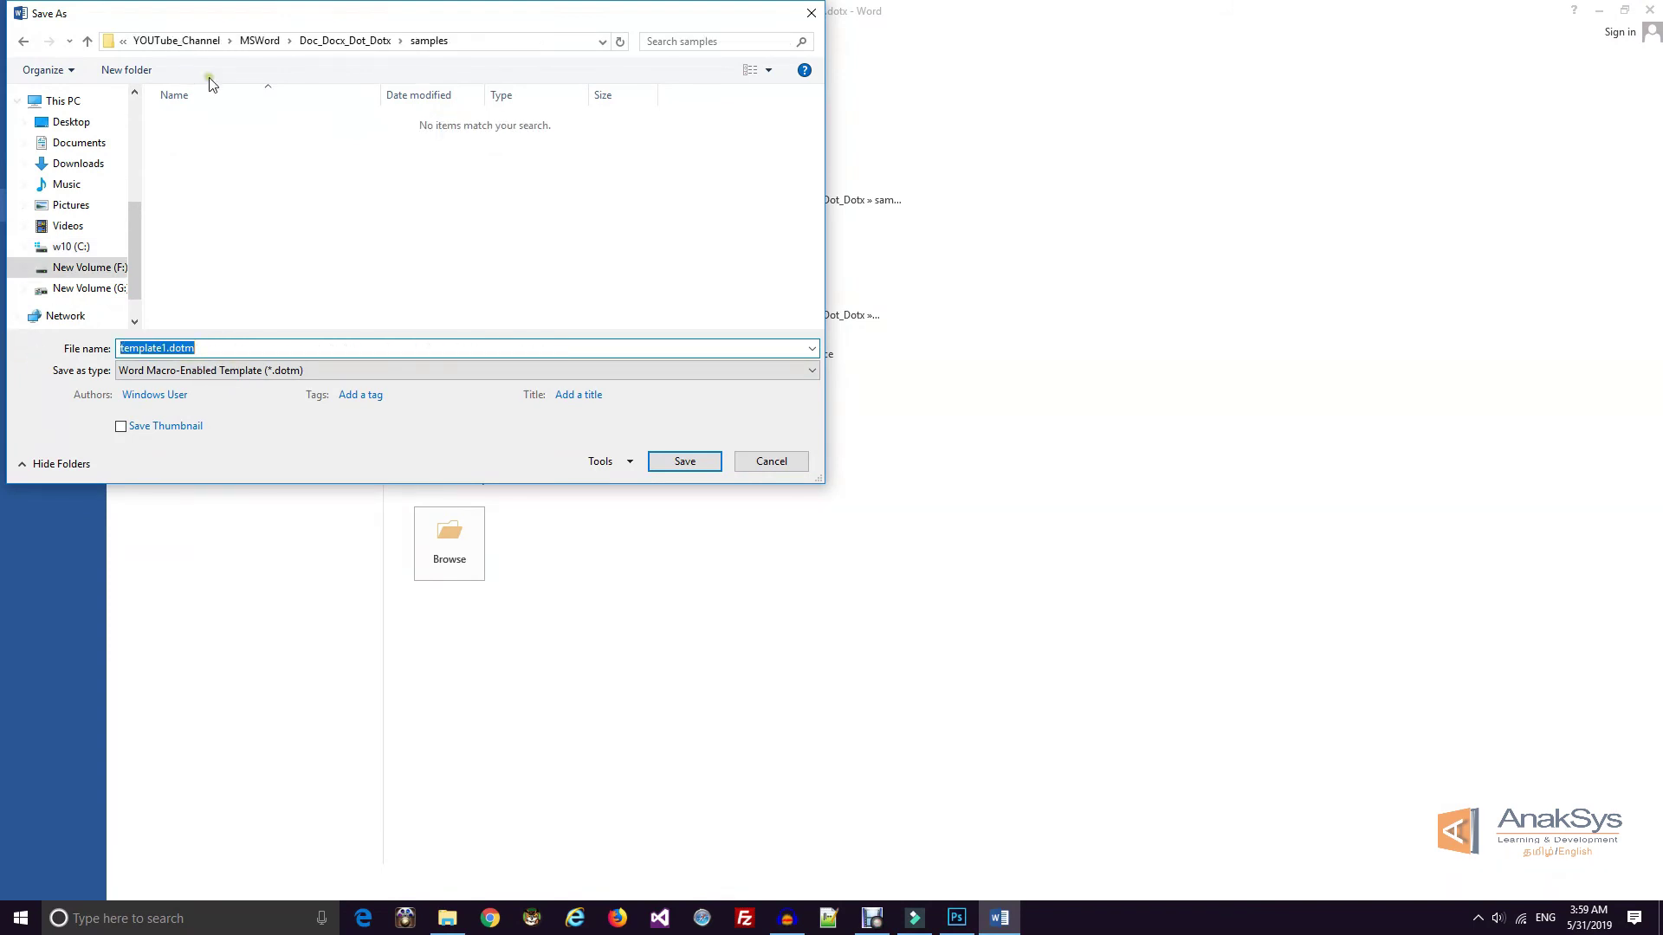
Name the macro-enabled template myDotm.dotm and save it in the samples folder
click(204, 348)
double_click(165, 348)
text(my)
click(682, 463)
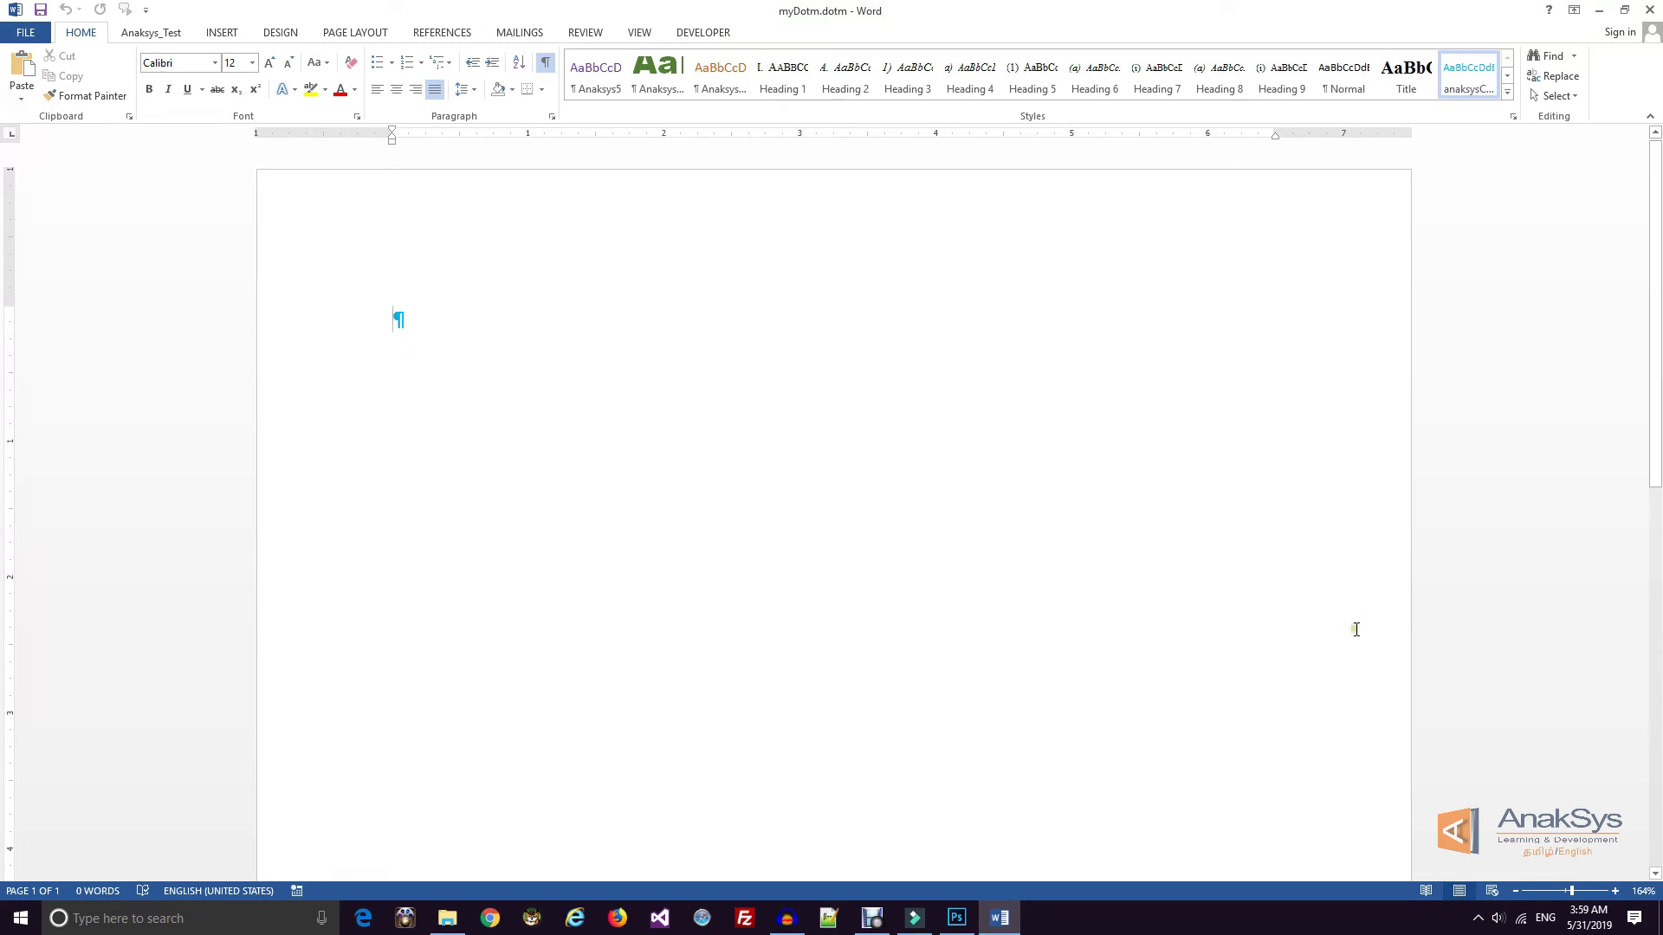
Open MS Word Find and Replace.docm from the samples folder in File Explorer and place the cursor in its first body paragraph
click(452, 920)
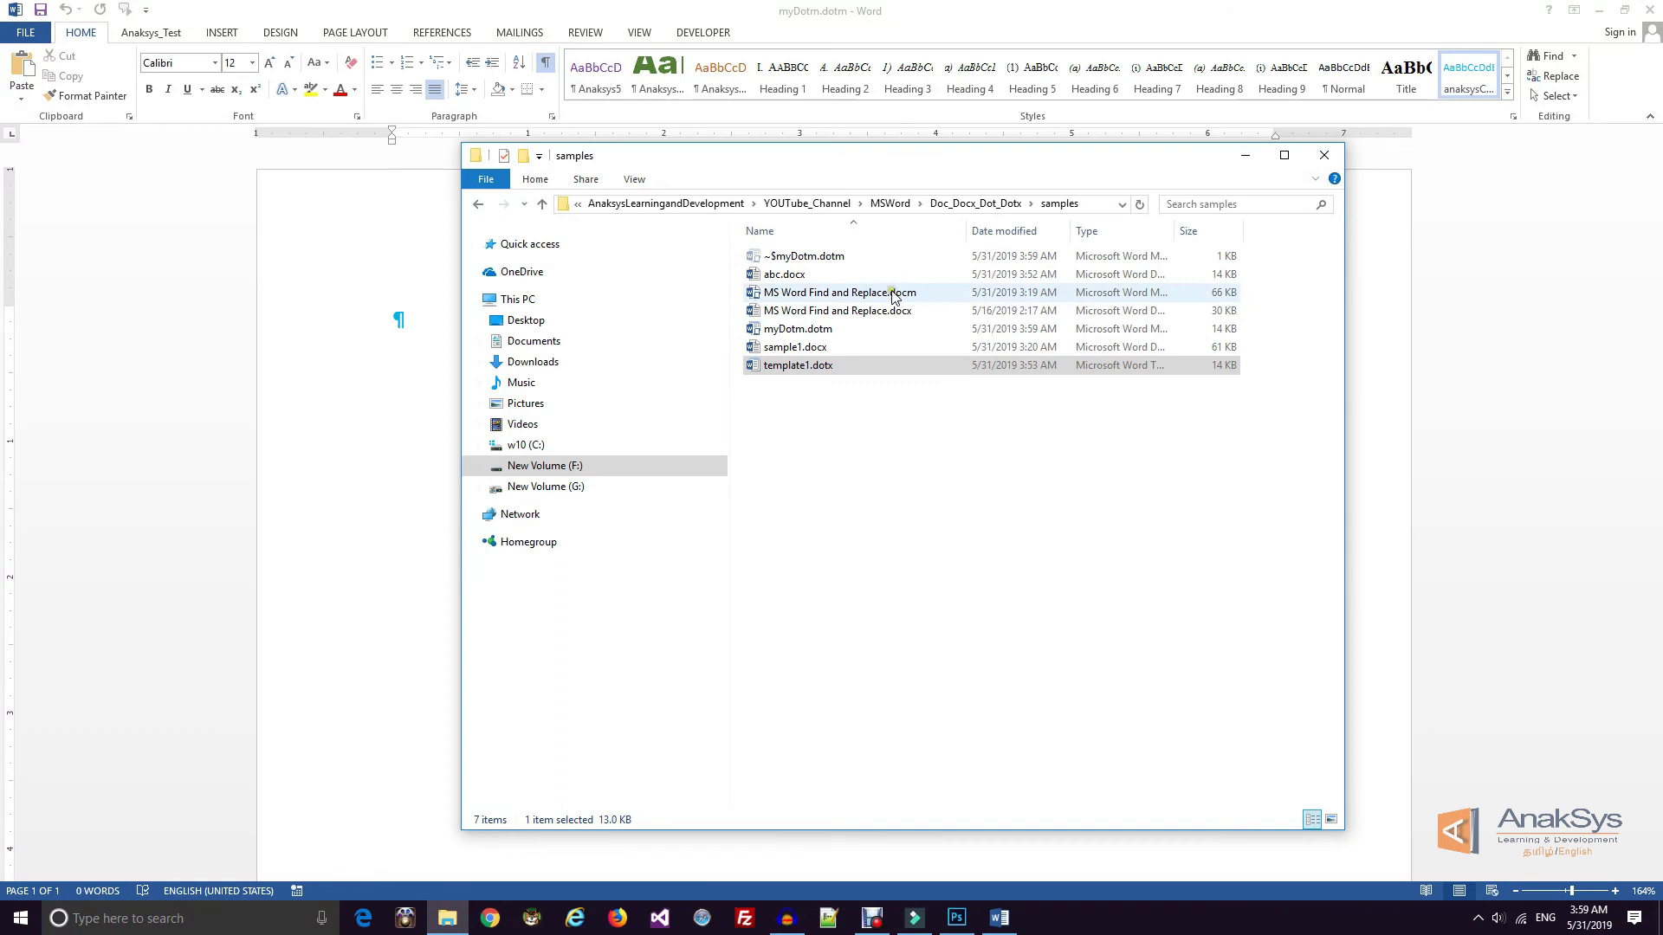
right_click(894, 298)
click(939, 308)
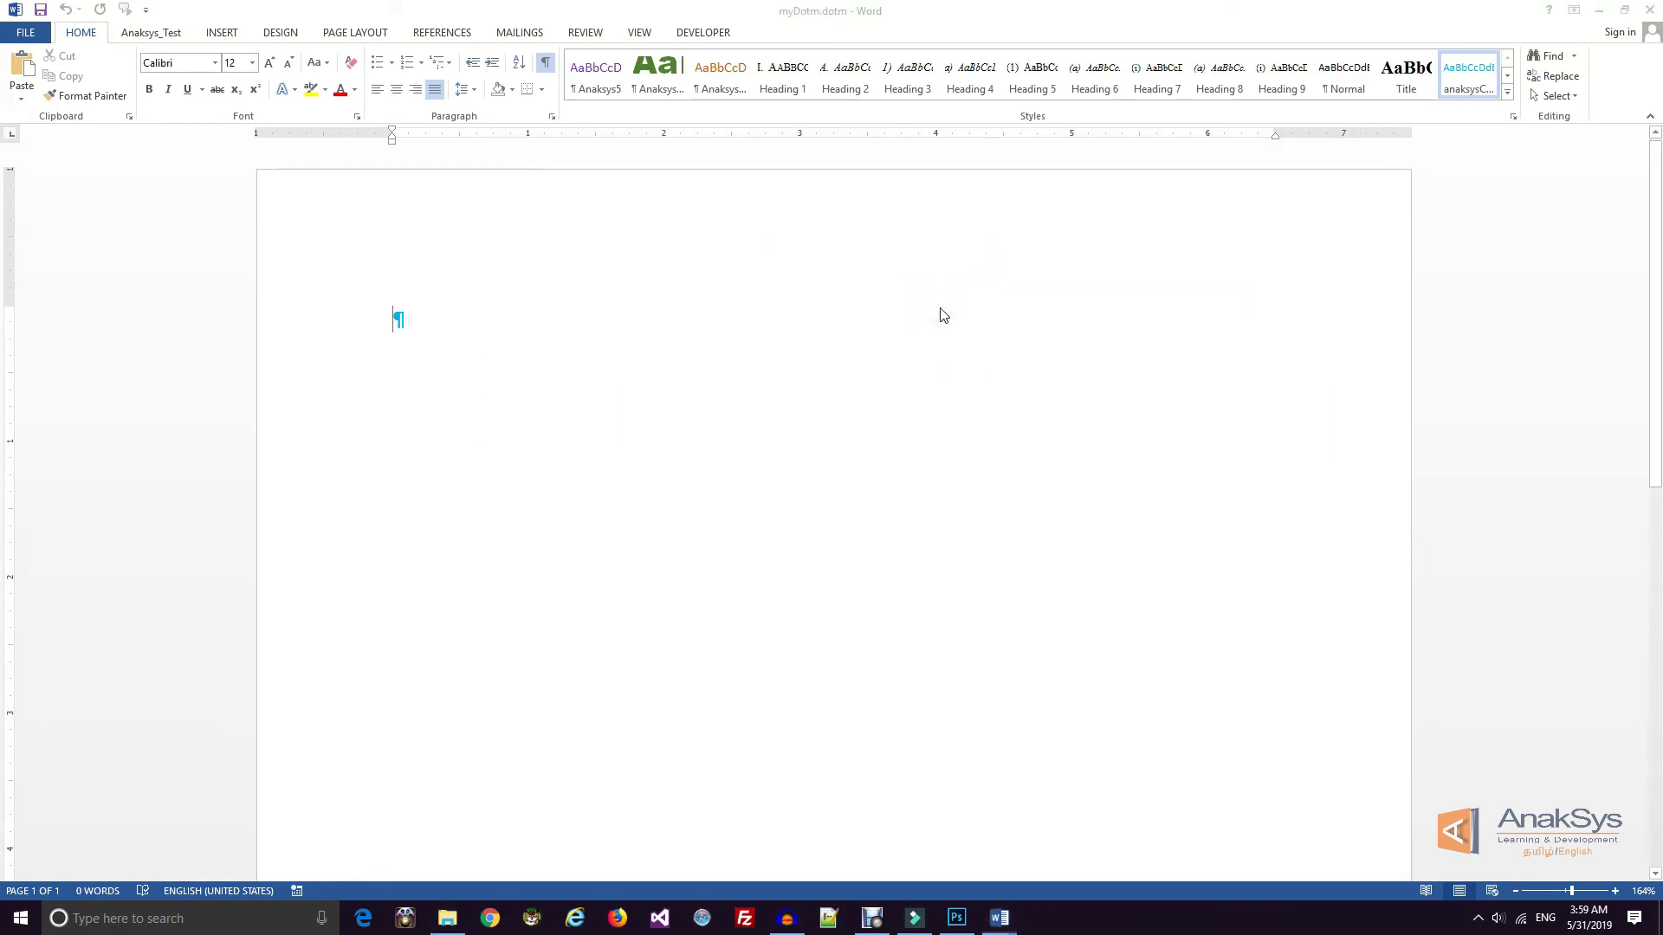
key(alt)
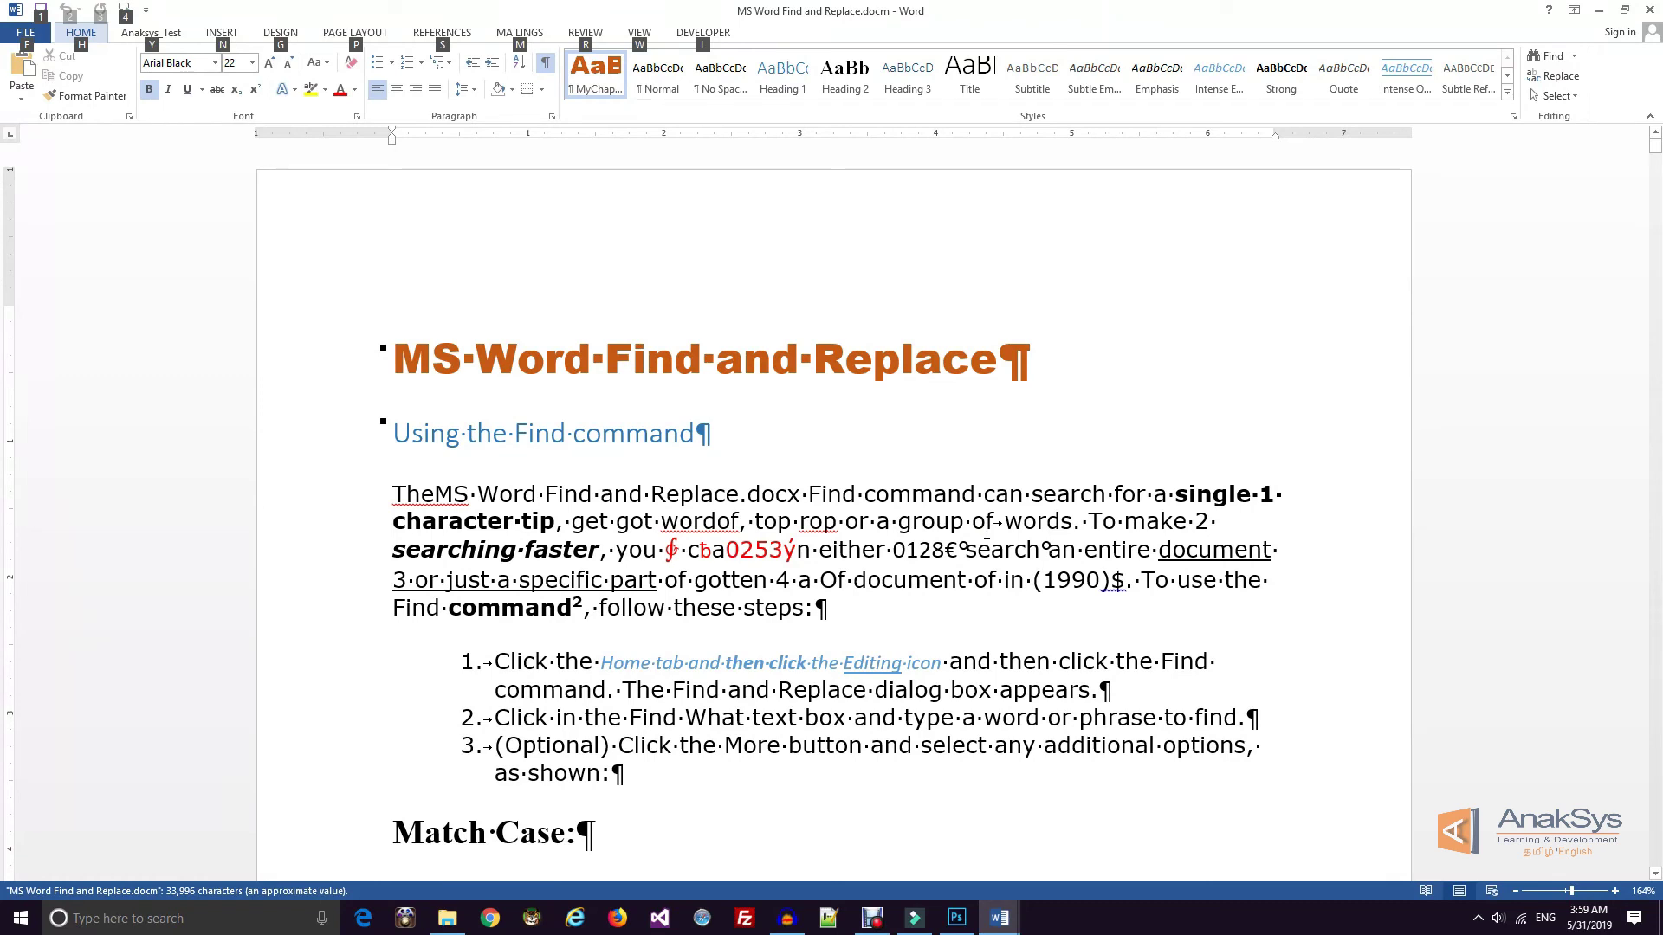
click(895, 528)
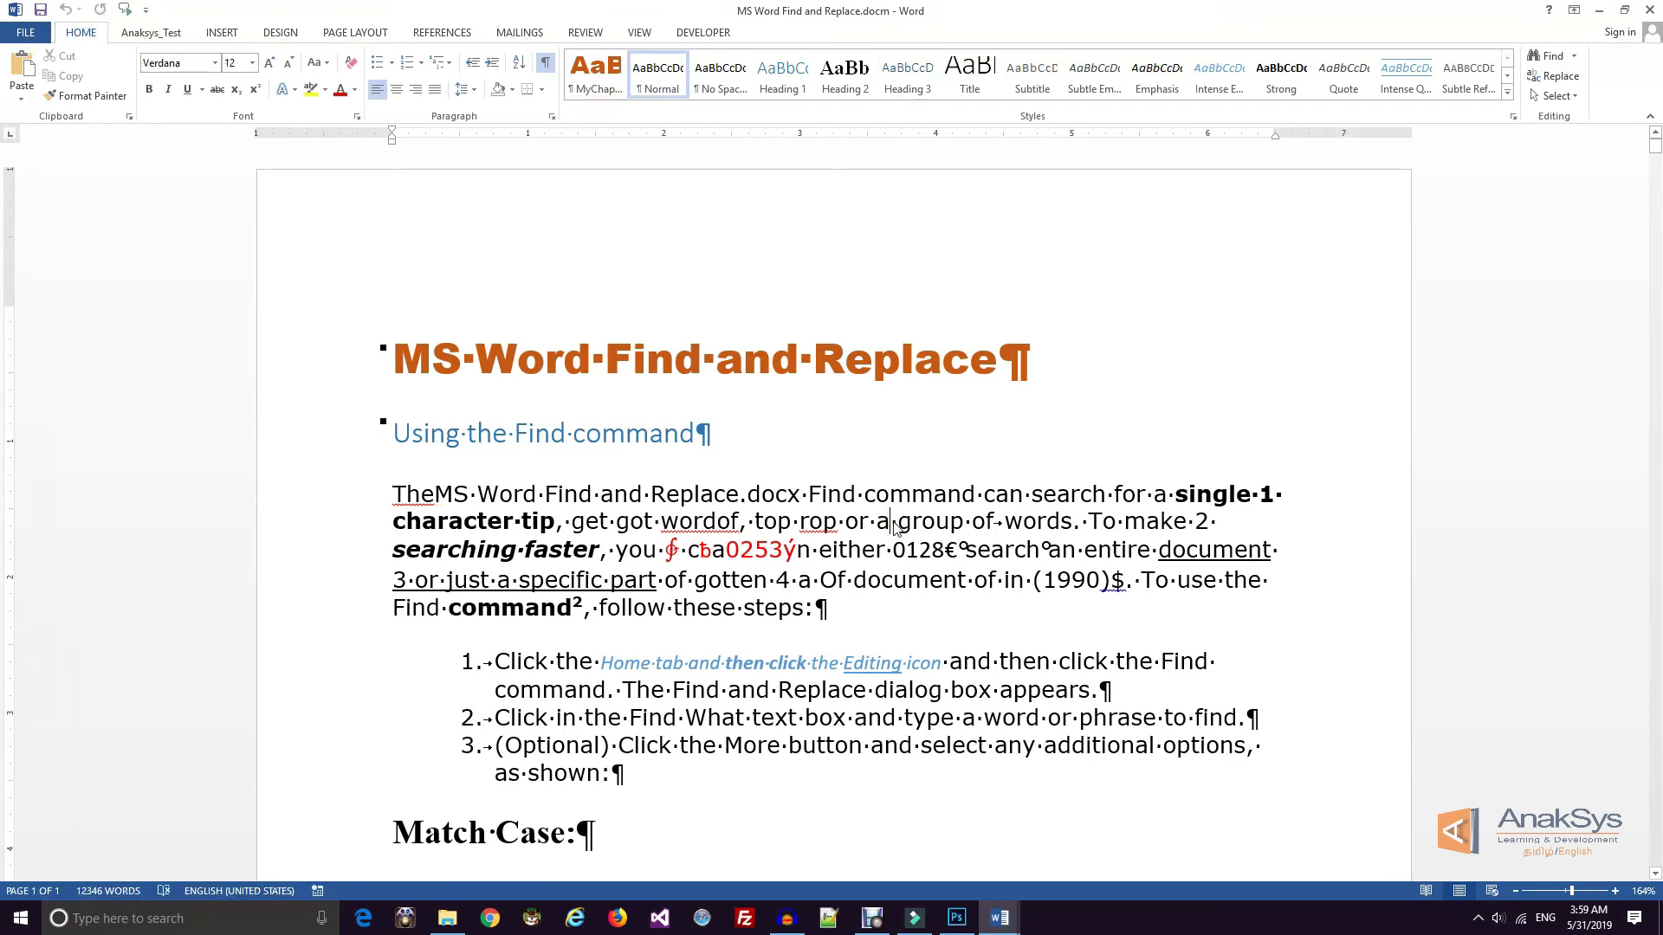
Open the VBA editor and copy the entire myTest procedure from Module1 of the MS Word Find and Replace project
key(alt+F11)
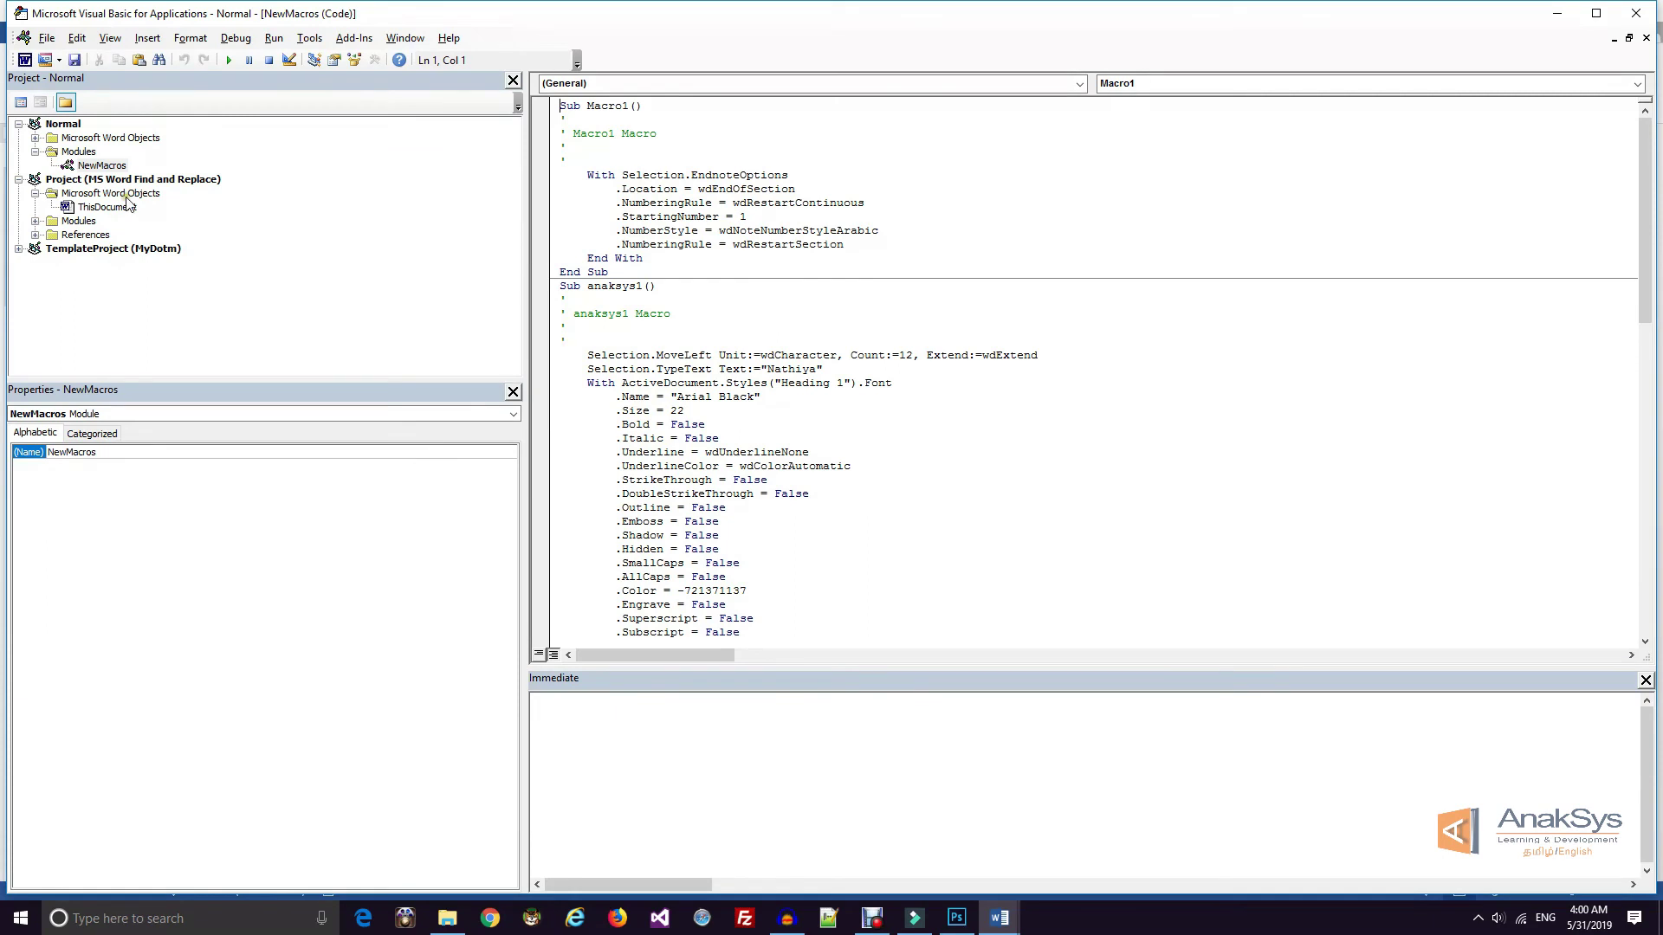
click(77, 222)
double_click(77, 222)
double_click(93, 235)
drag(609, 195, 559, 106)
key(ctrl+c)
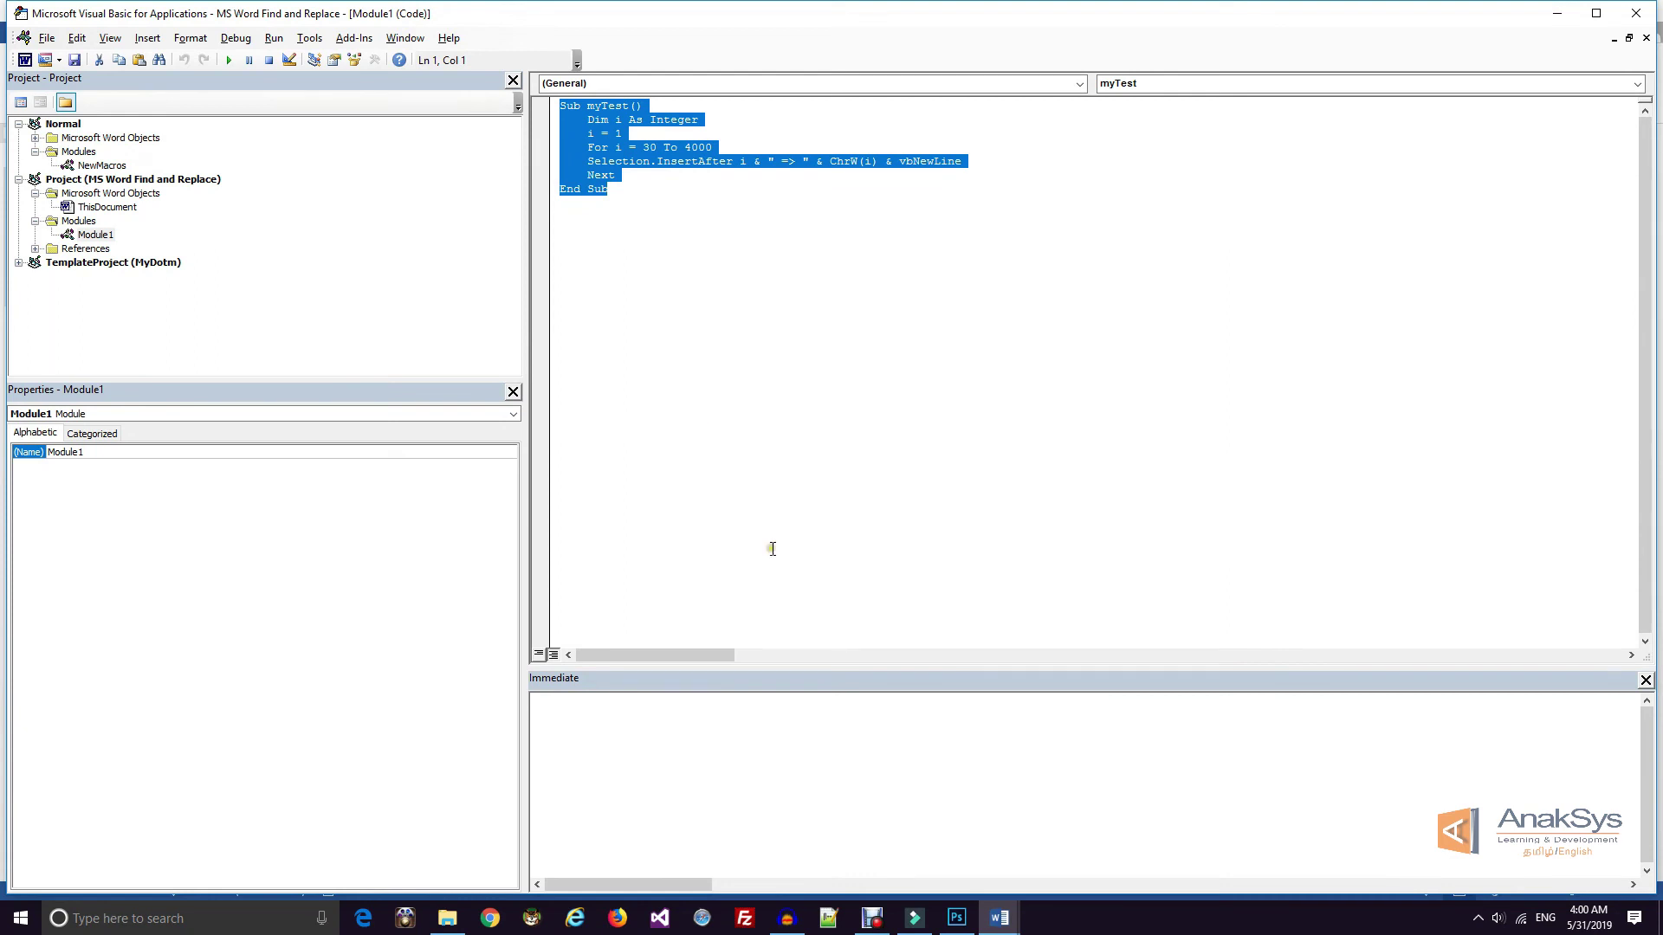
Switch to myDotm.dotm, insert a new code module into its TemplateProject in the VBA editor, and paste the myTest procedure there
click(994, 923)
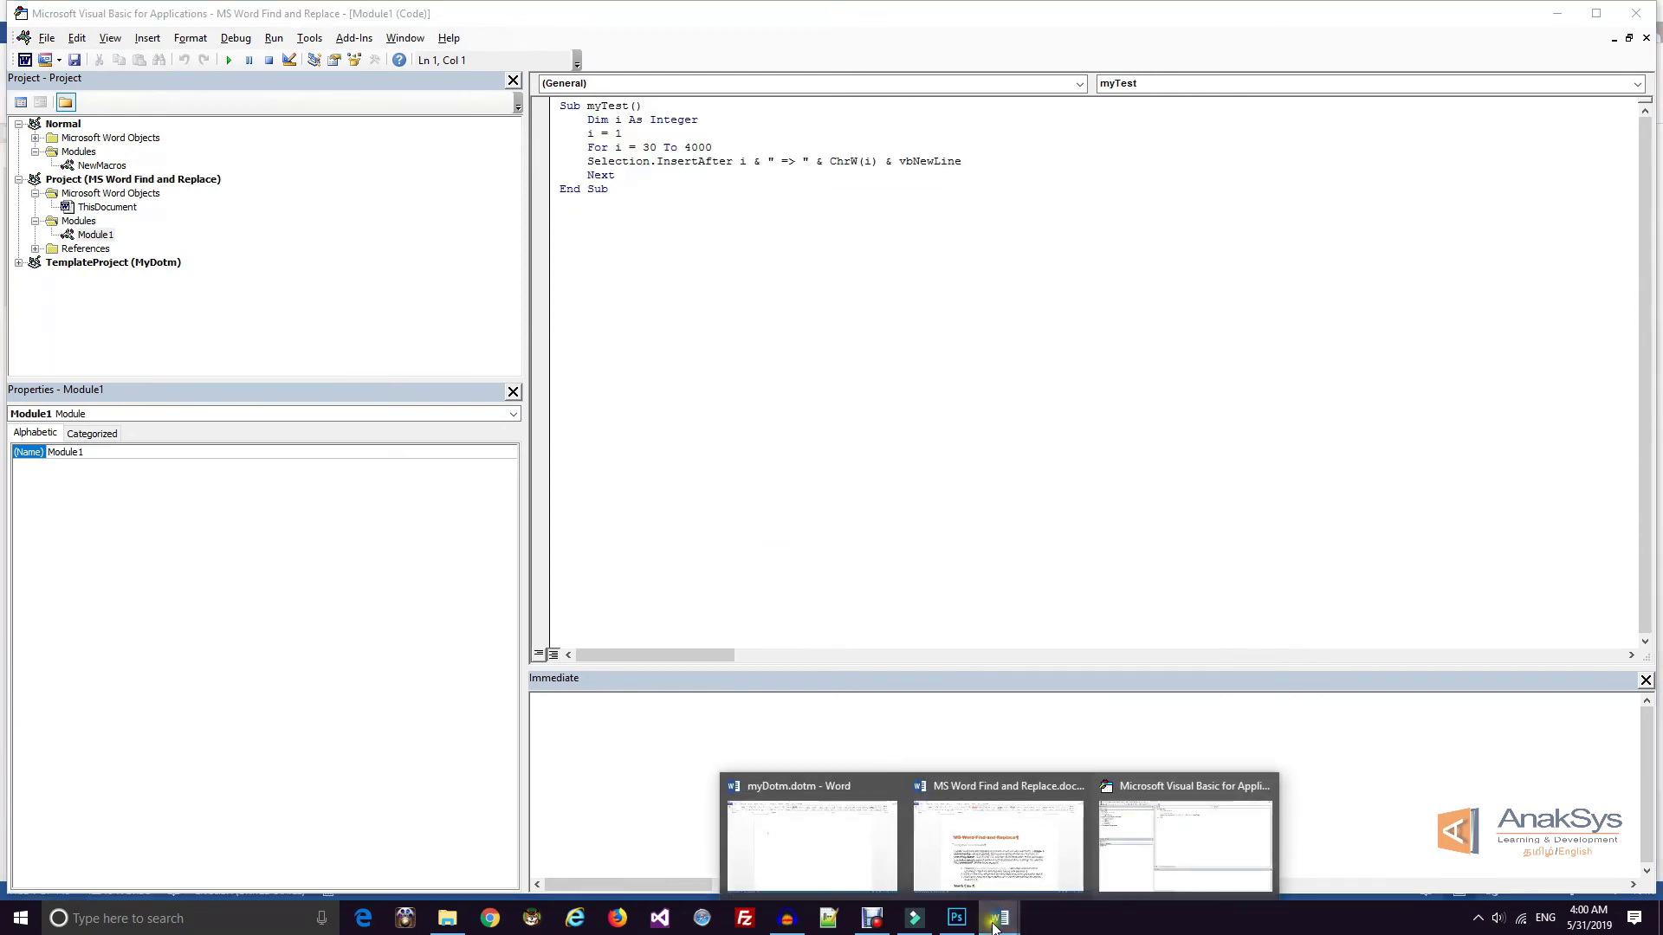
click(788, 788)
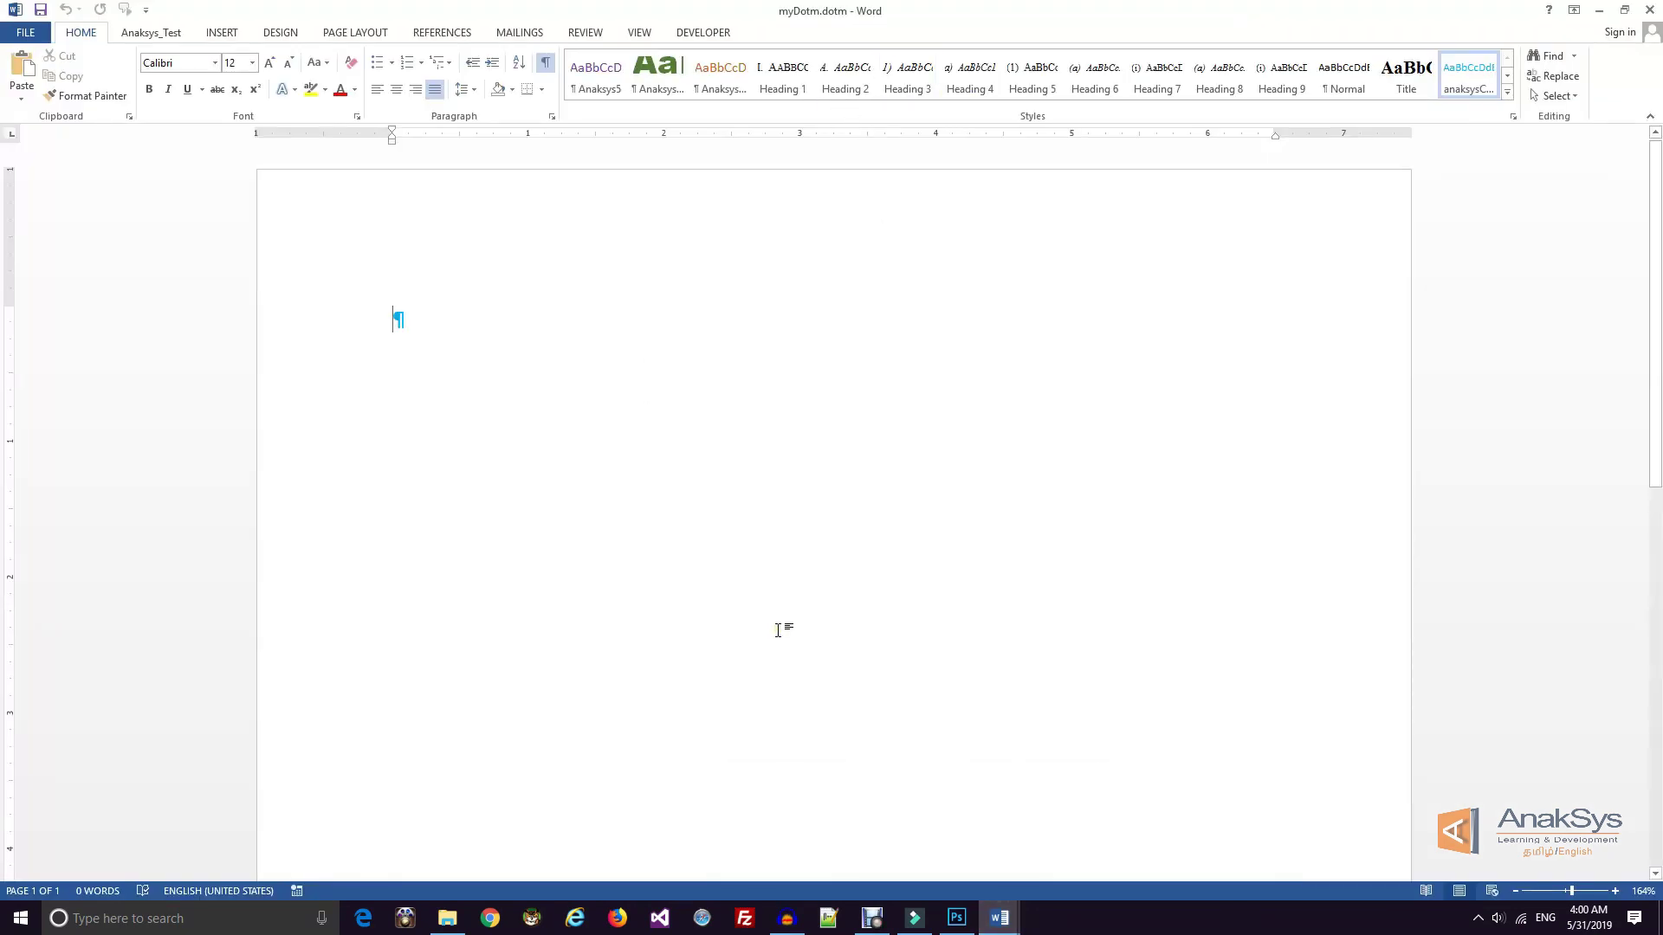
key(alt+F11)
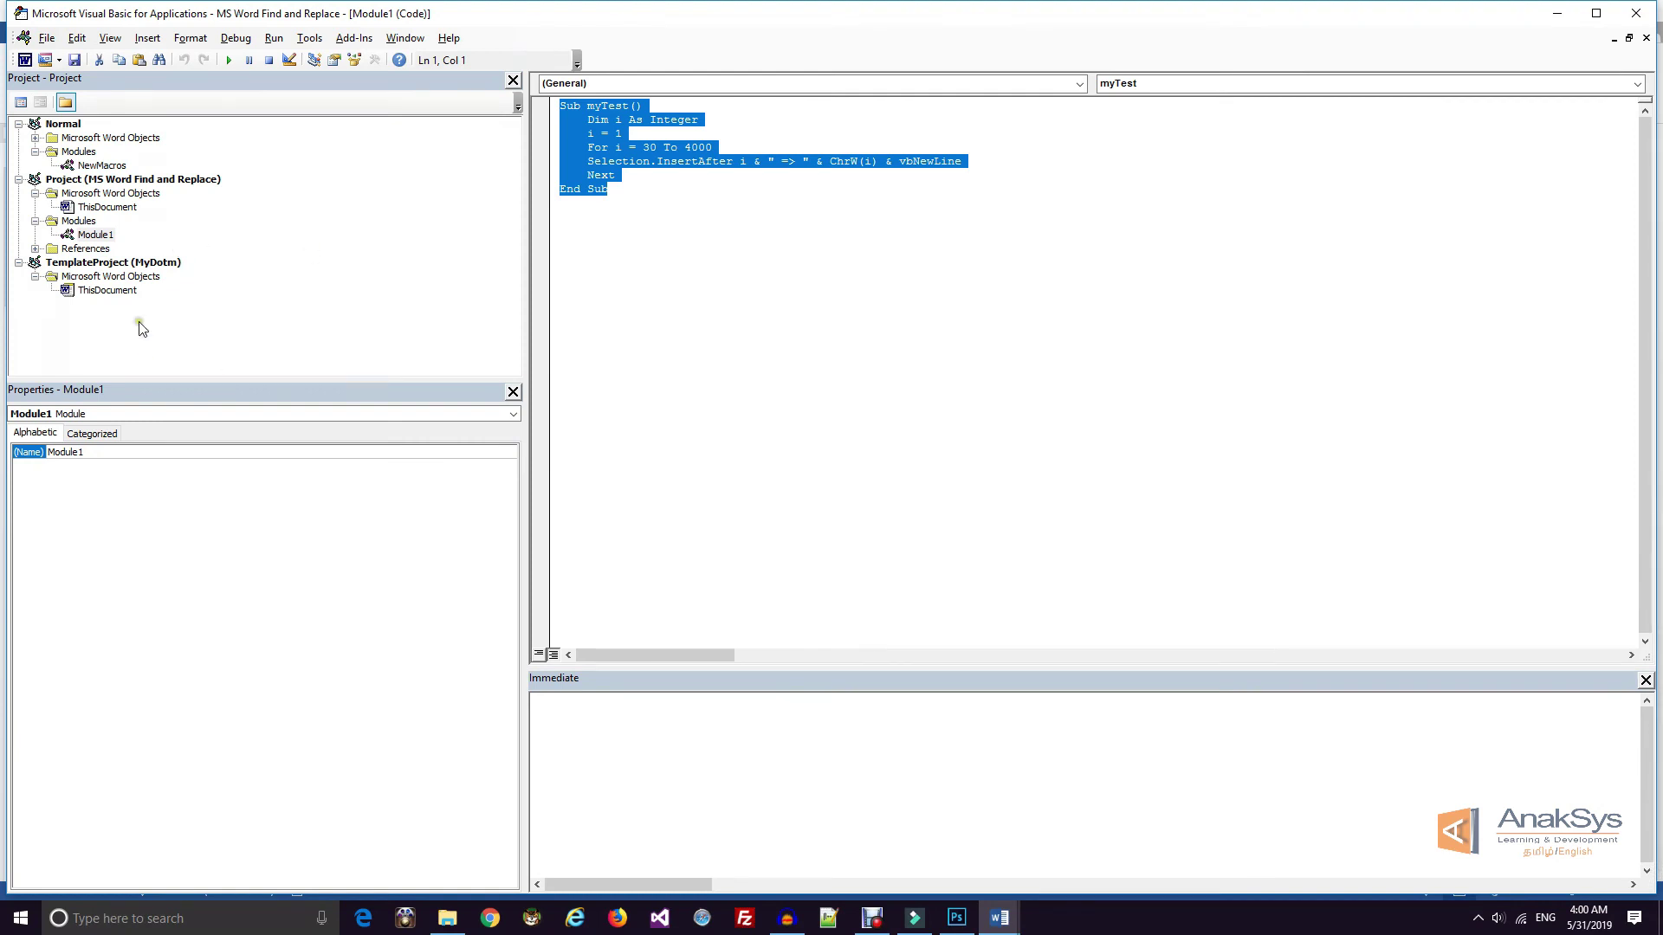
click(118, 263)
right_click(119, 268)
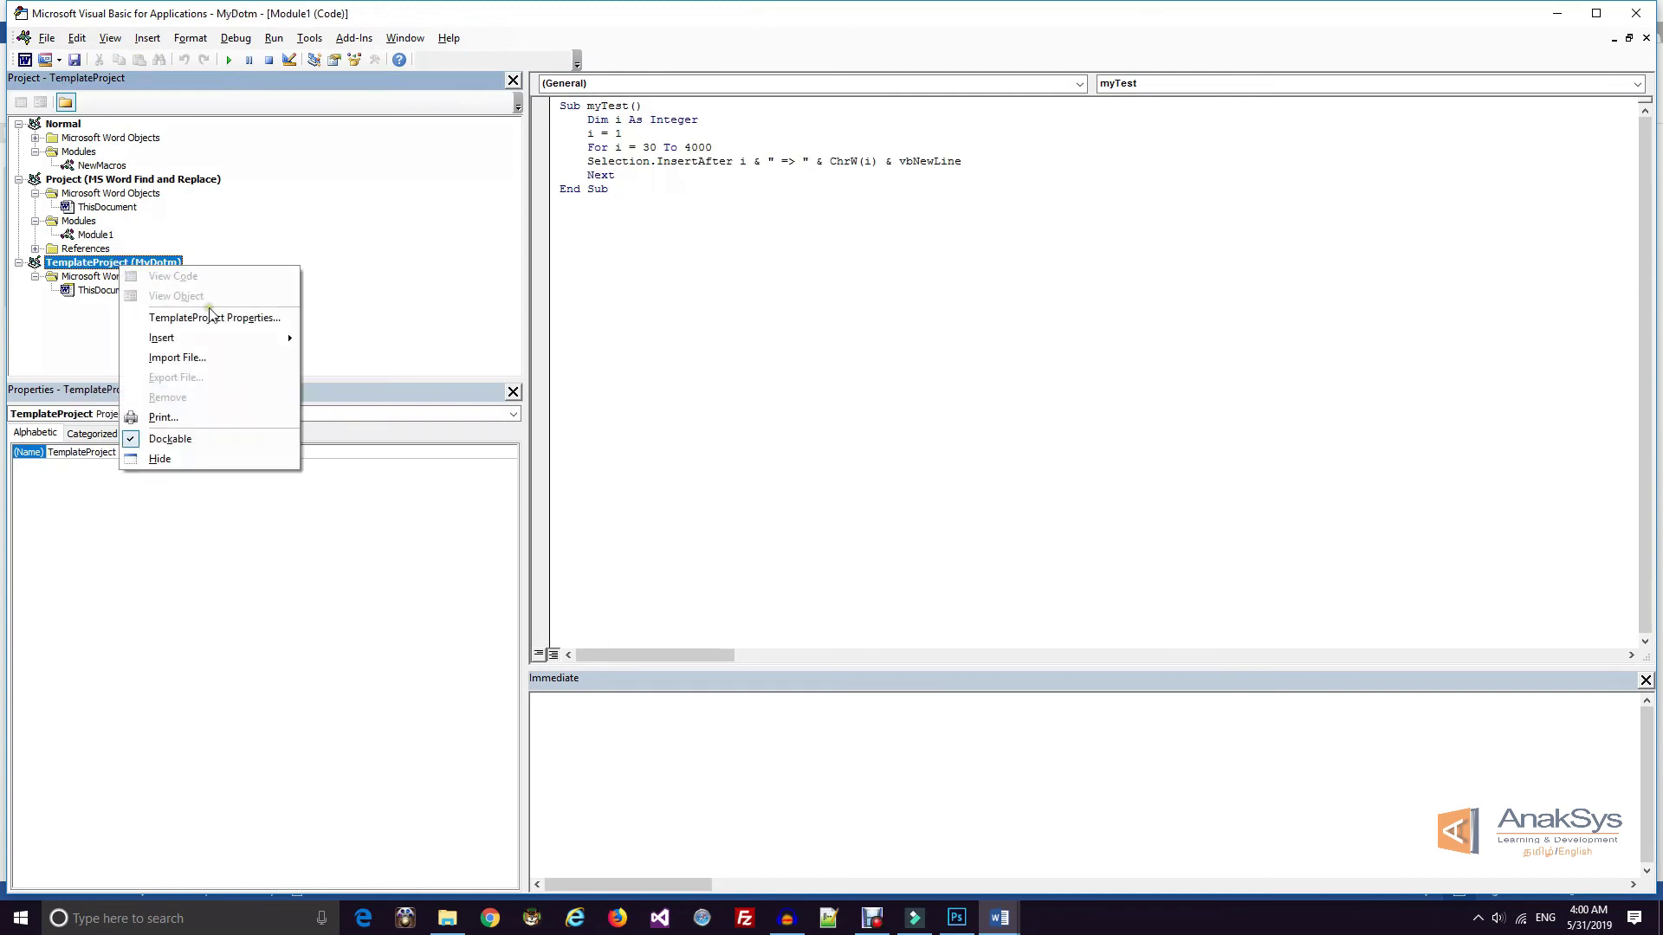
mouse_move(212, 339)
click(349, 358)
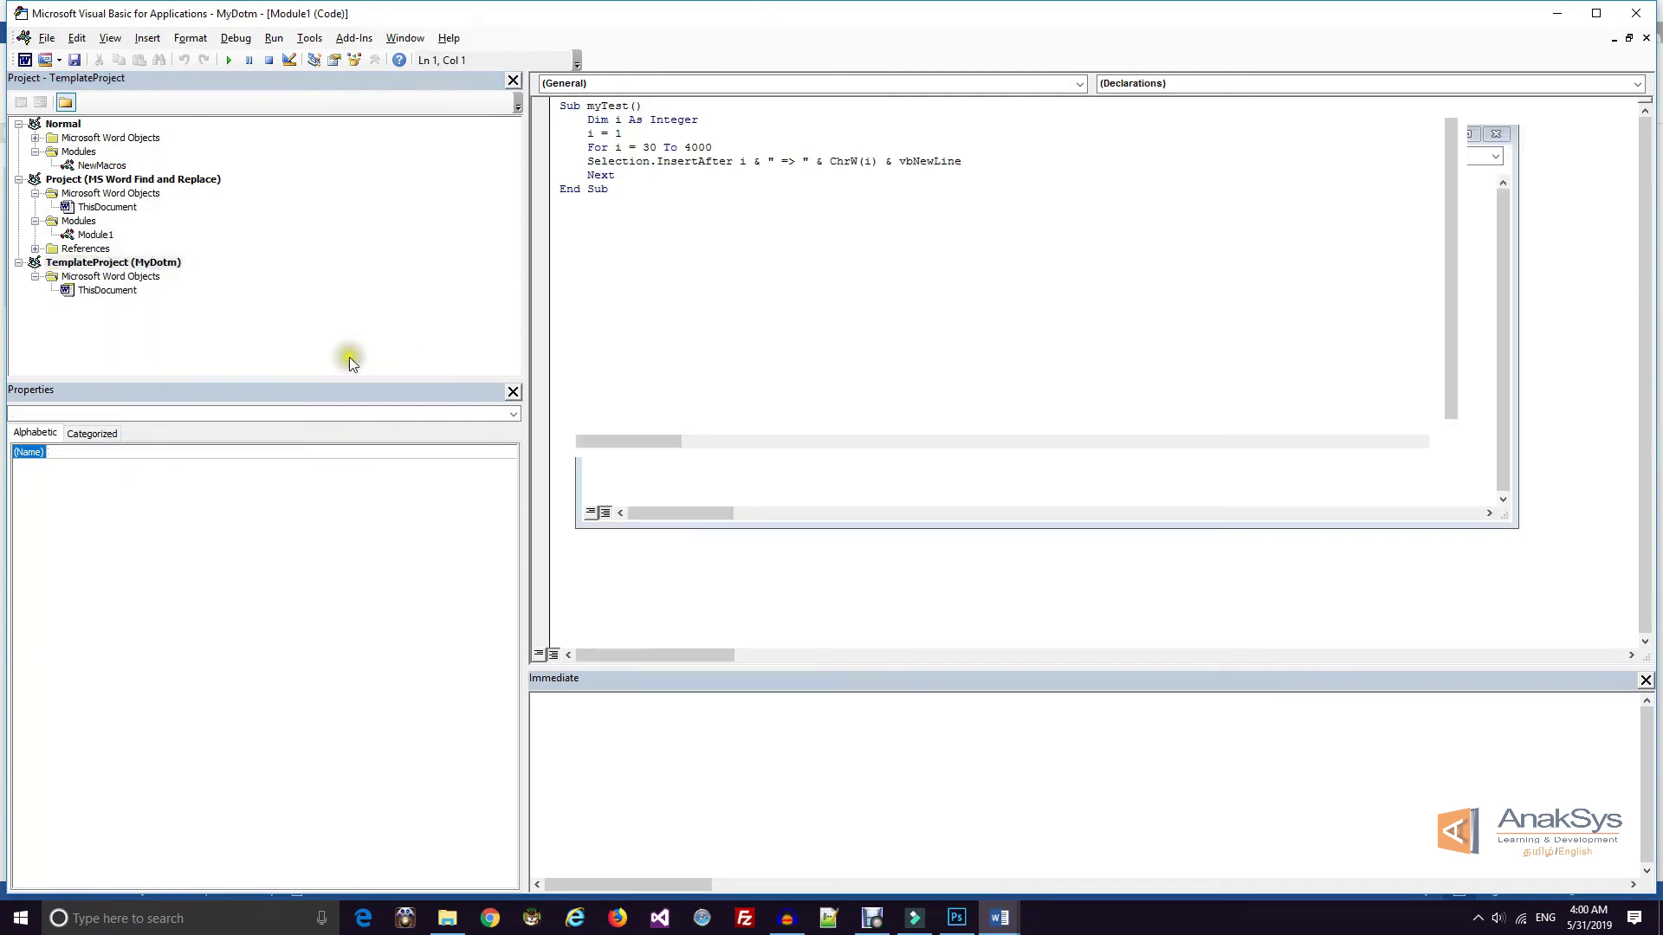
key(ctrl+v)
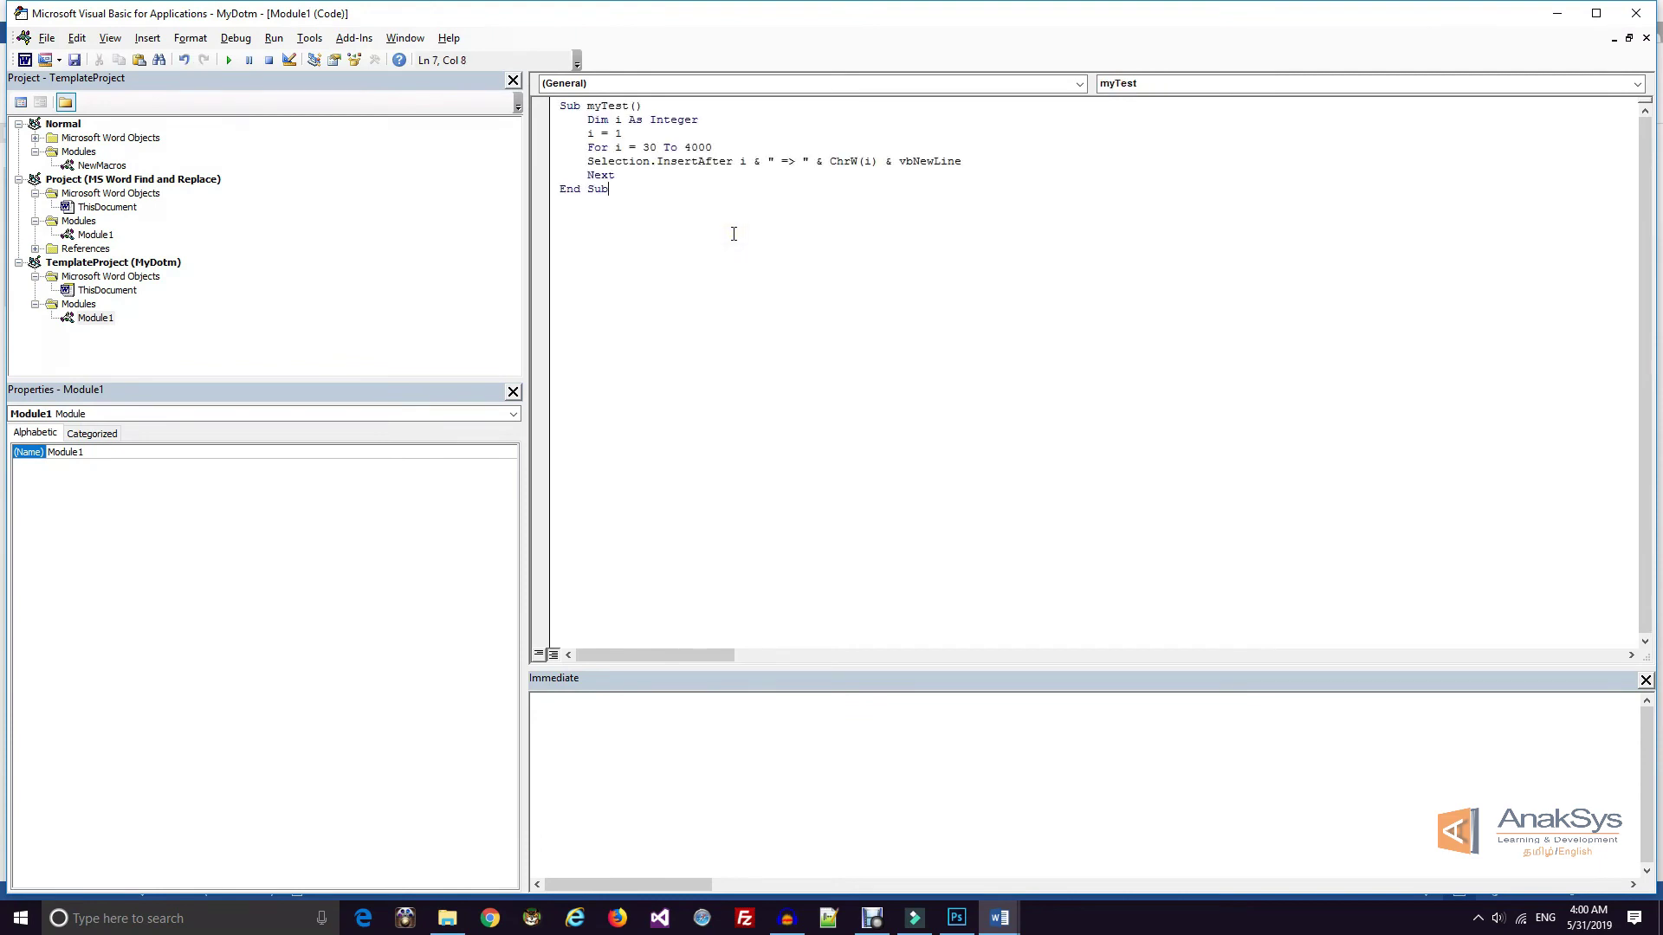
key(Return)
click(633, 174)
Close the VBA editor, myDotm.dotm with its changes saved, and MS Word Find and Replace.docm, and select MS Word Find and Replace.docx in the samples folder
click(1637, 15)
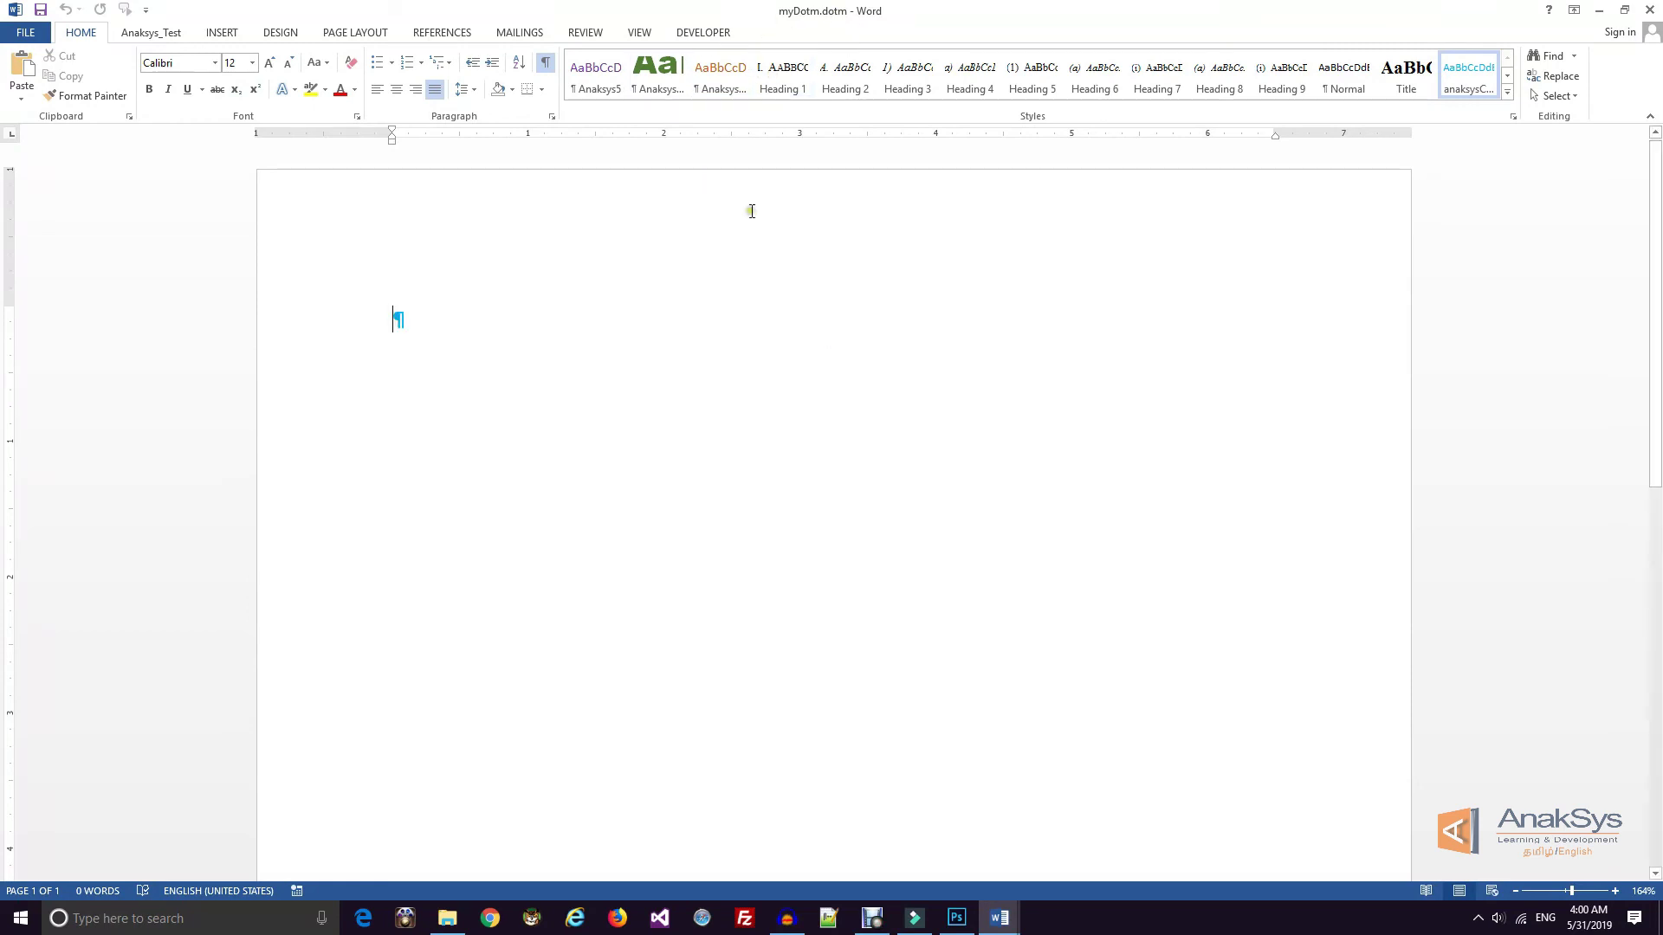
click(1649, 15)
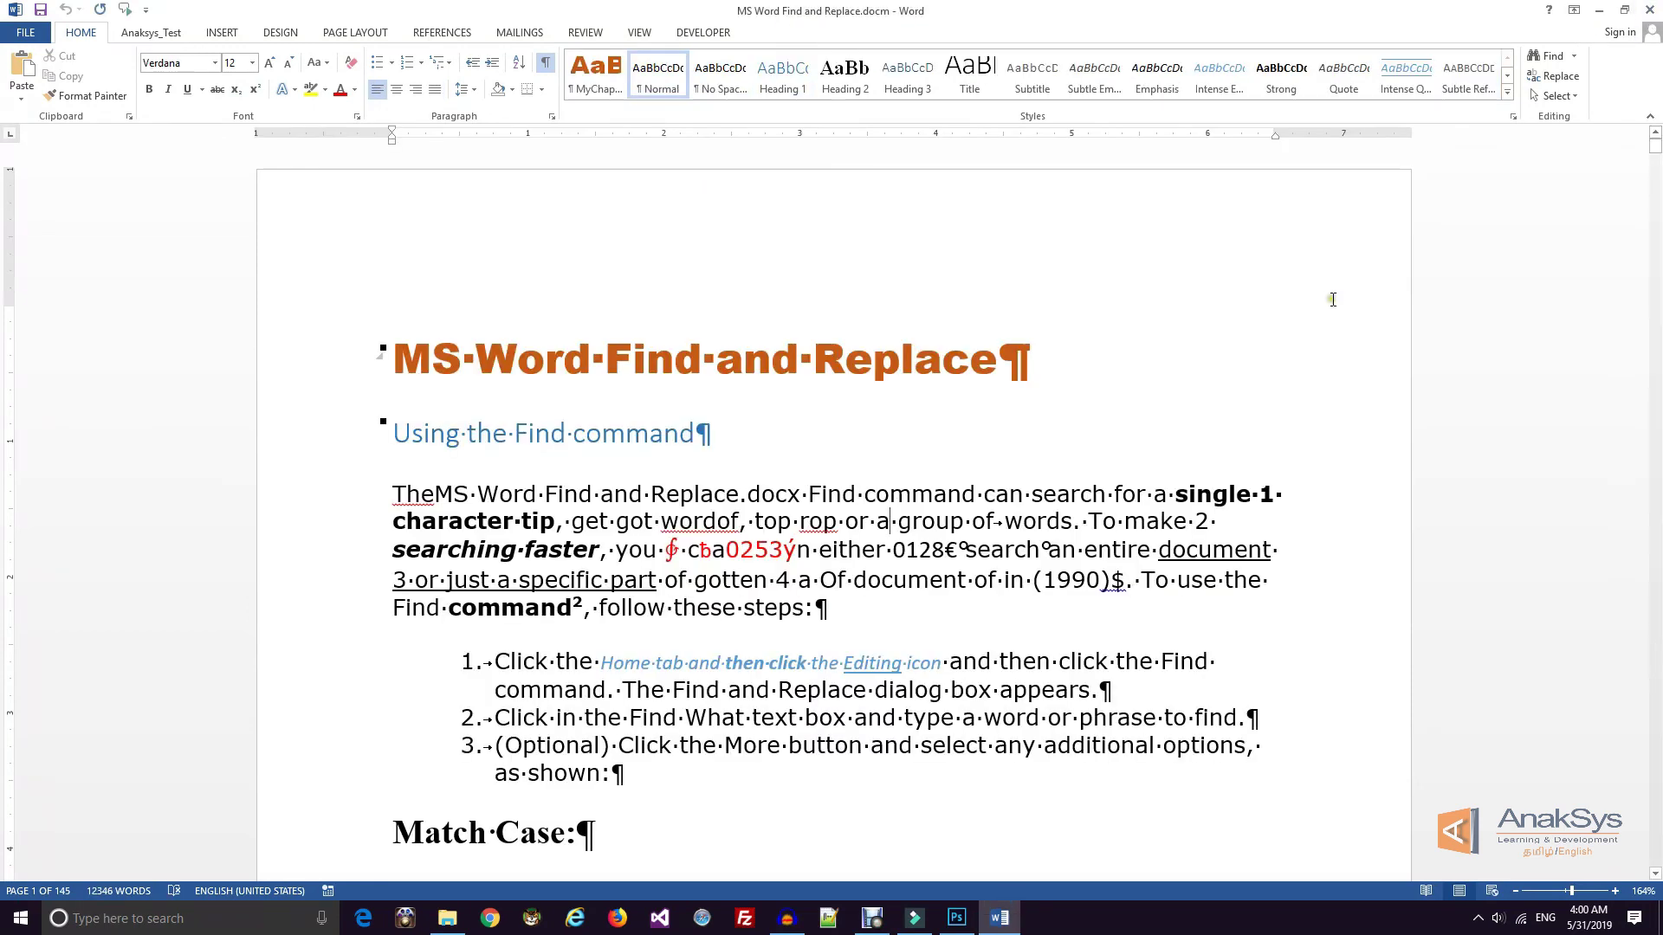
click(1649, 13)
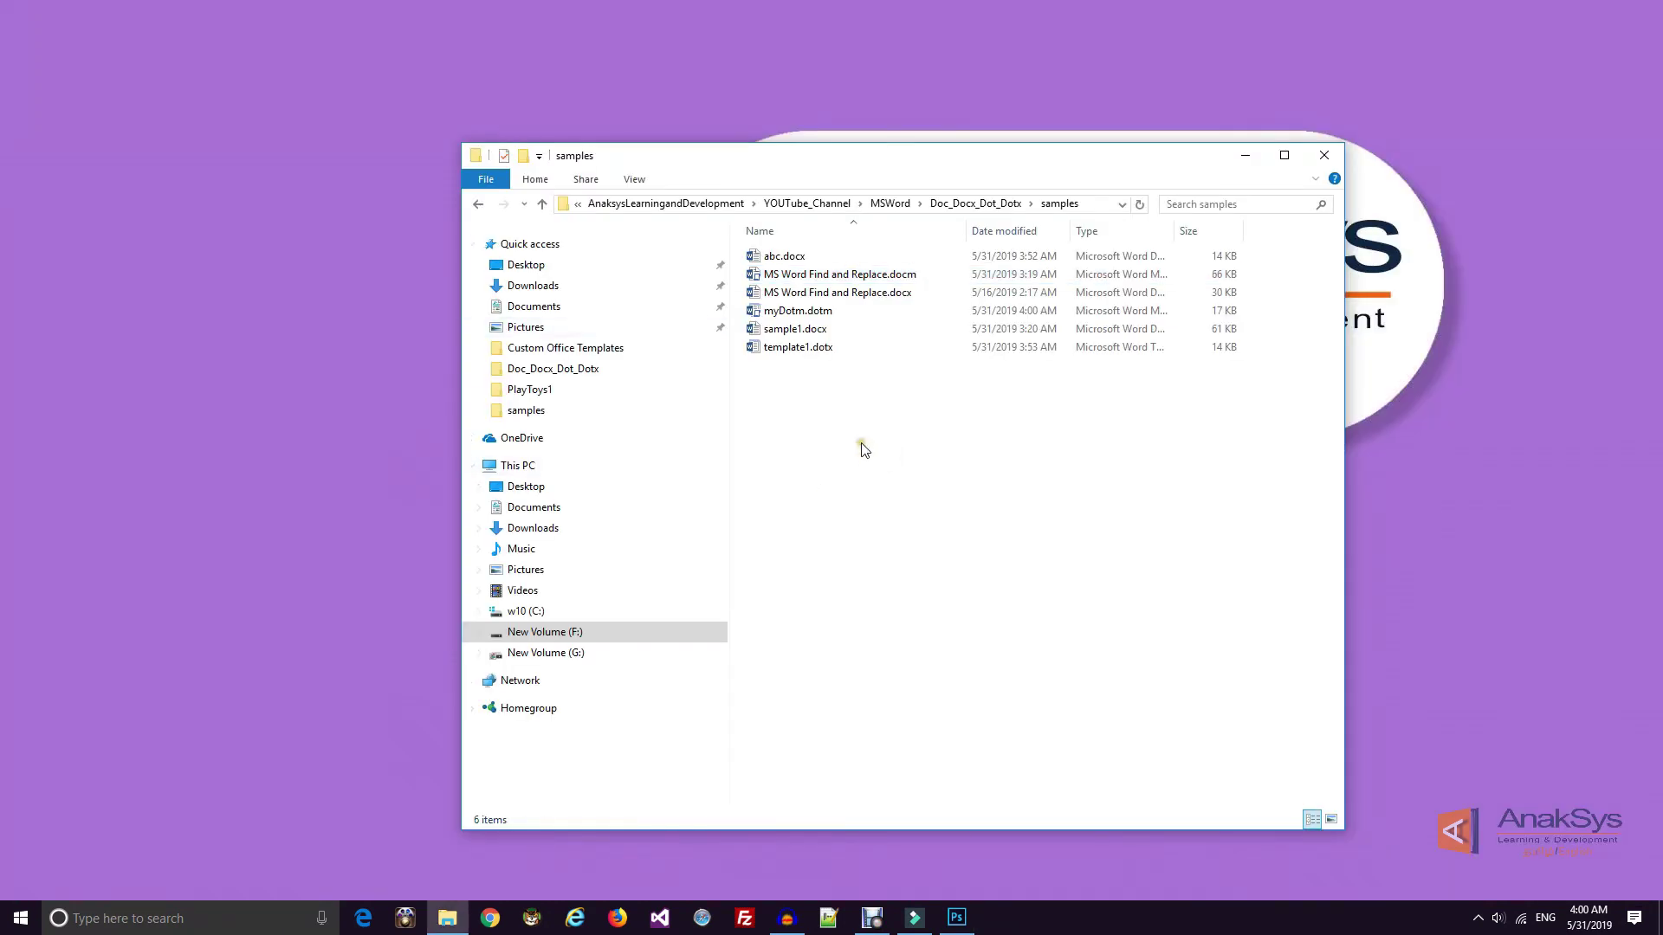
click(880, 294)
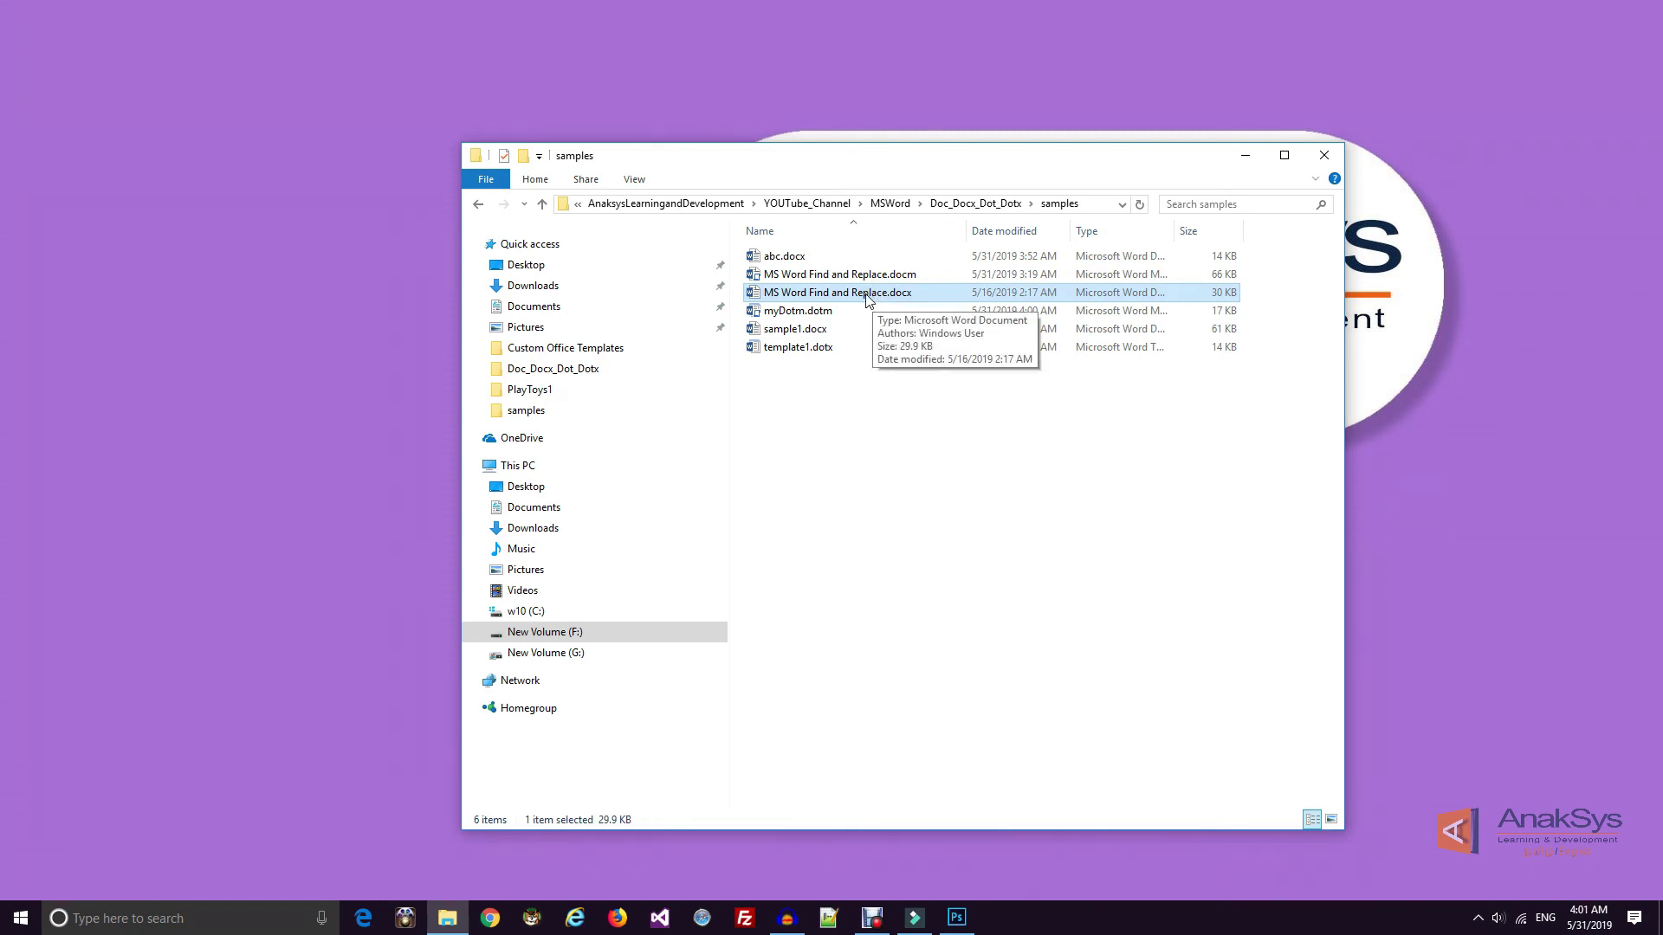
Open MS Word Find and Replace.docx from the samples folder and look over its opening headings and text
double_click(867, 296)
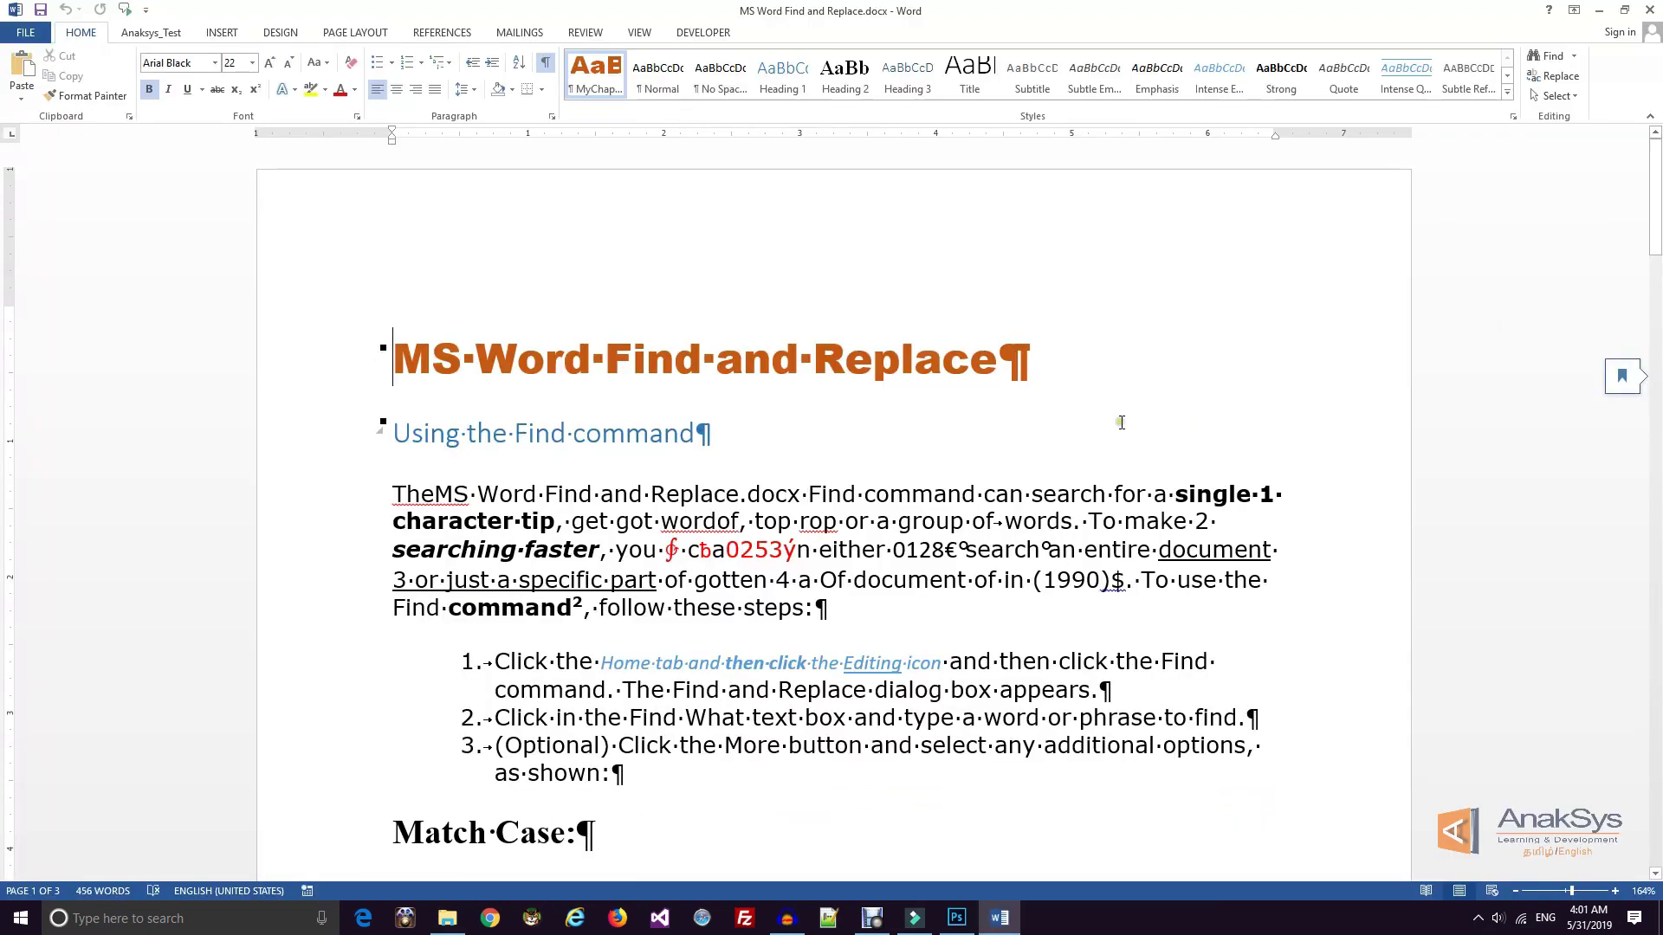
scroll(1143, 417, down, 2)
scroll(1155, 419, up, 2)
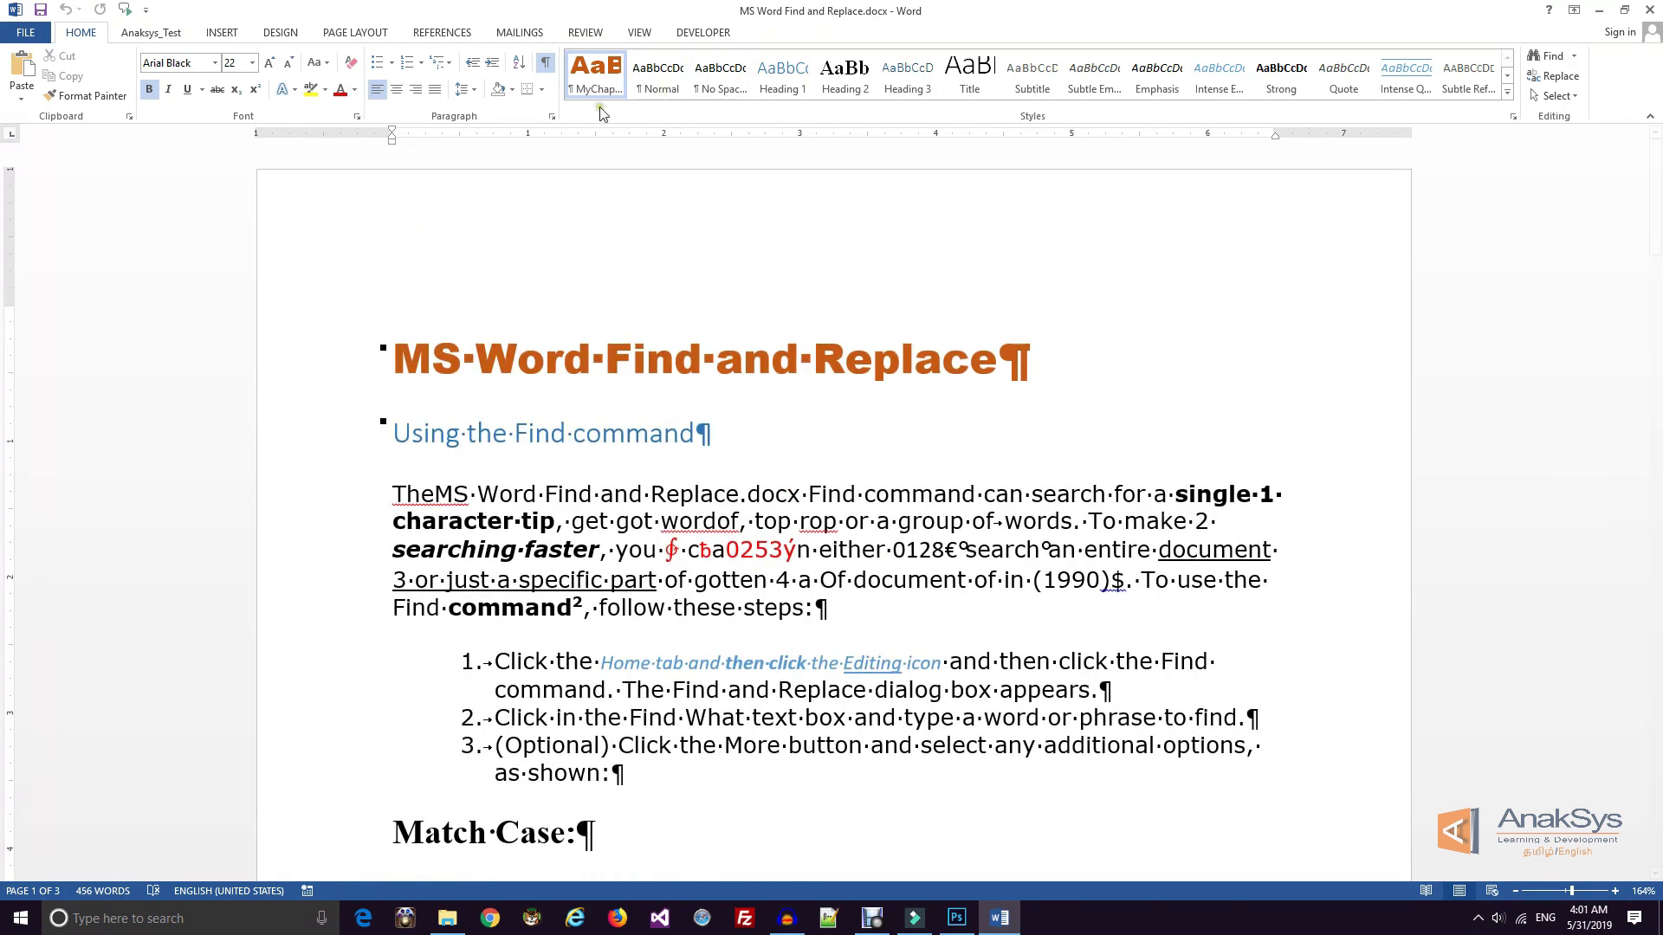
Attach myDotm.dotm from the samples folder as the document's template with automatic document style updating enabled, and display the document's styles
click(698, 35)
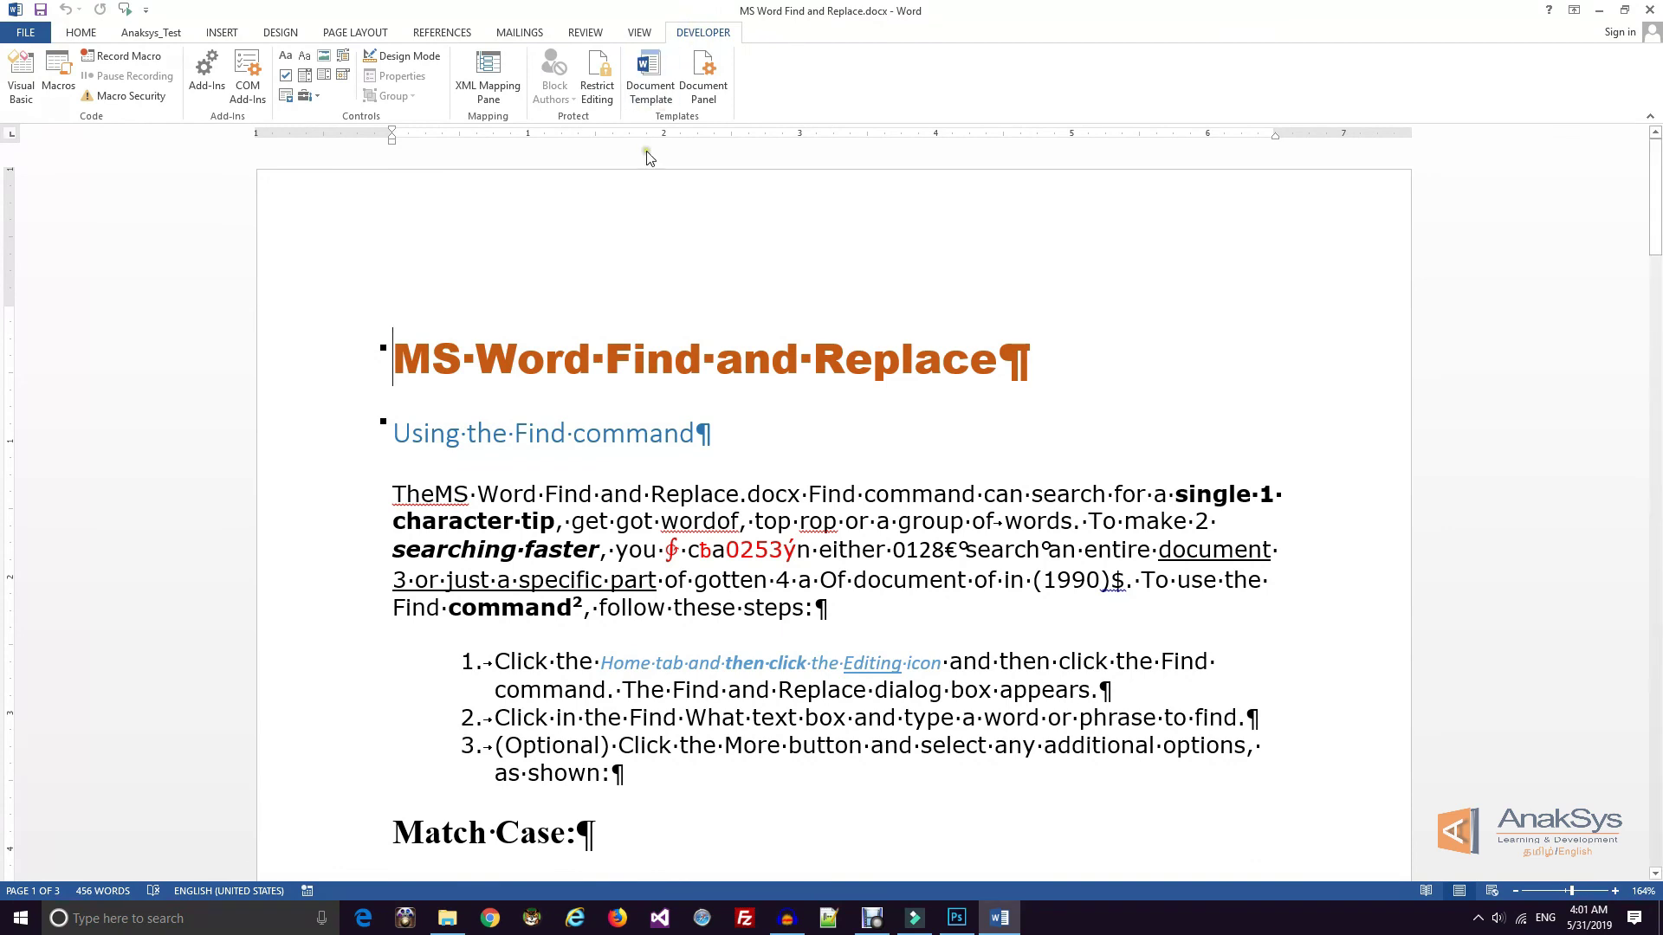
click(649, 95)
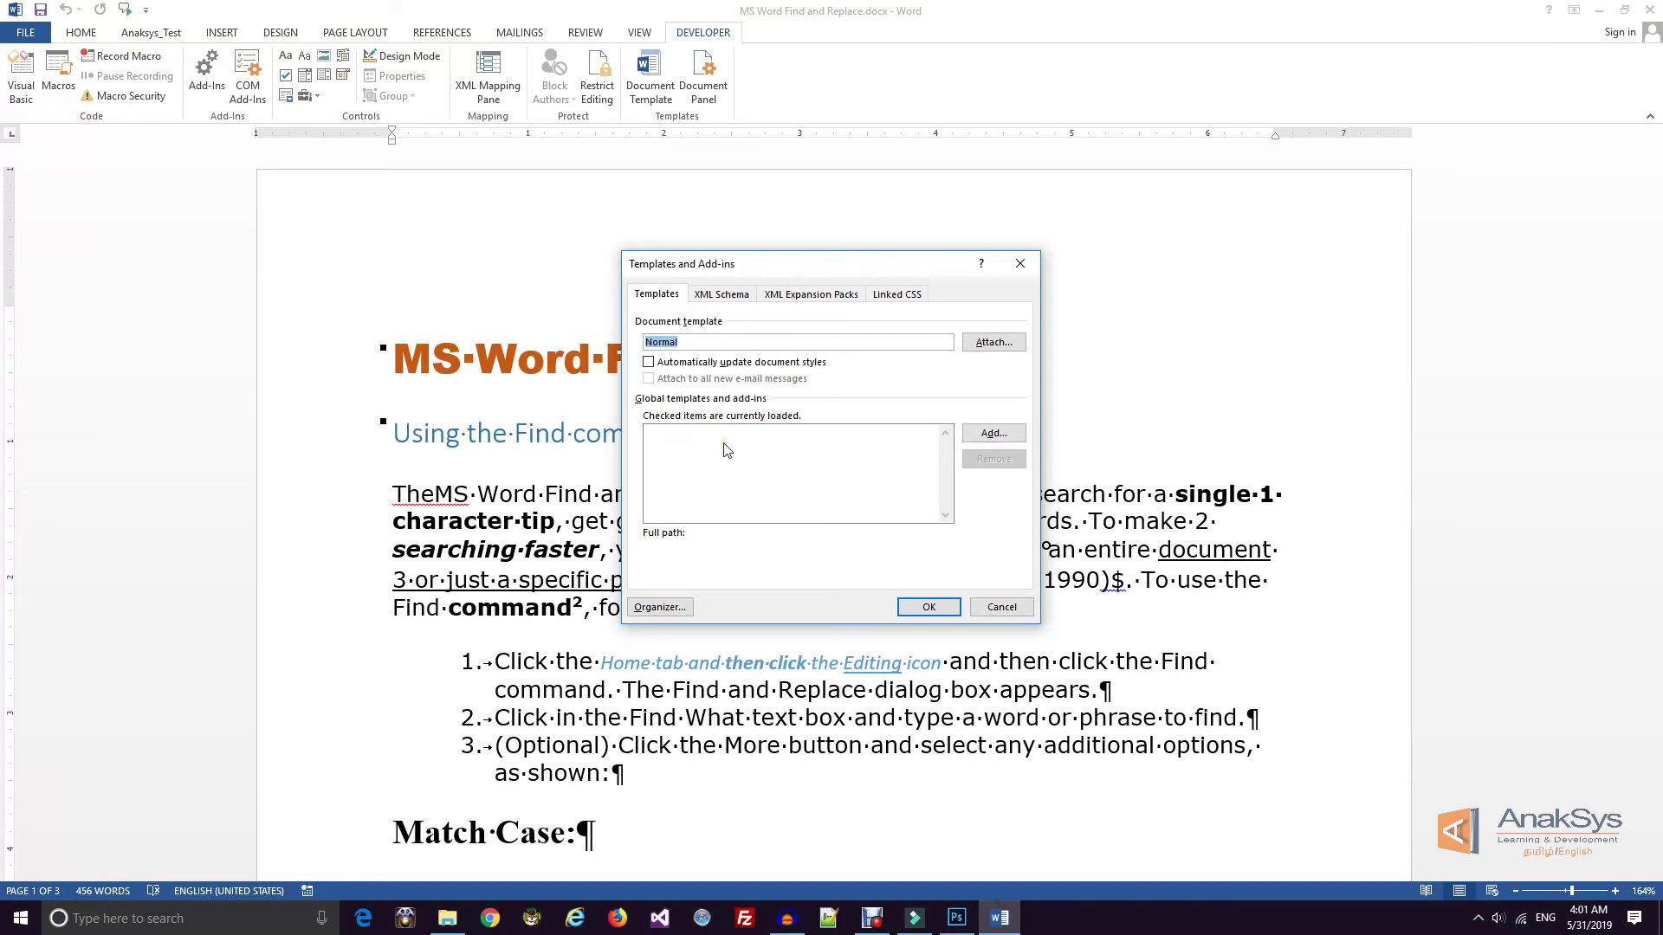
click(993, 344)
click(447, 918)
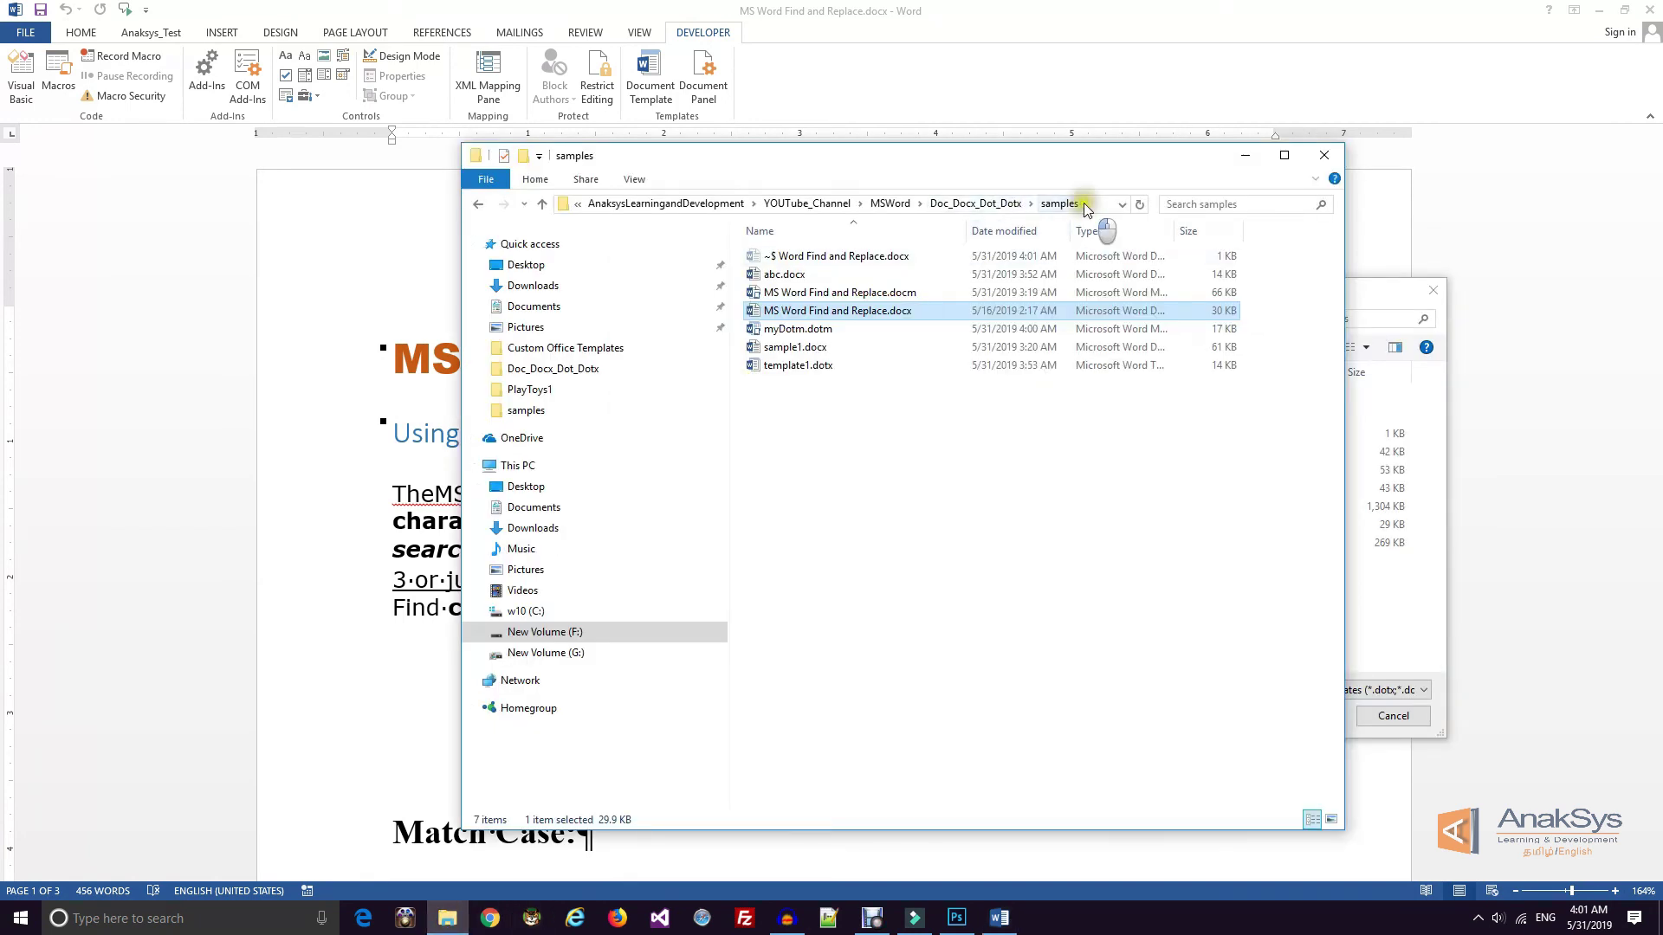
click(1091, 206)
click(1401, 626)
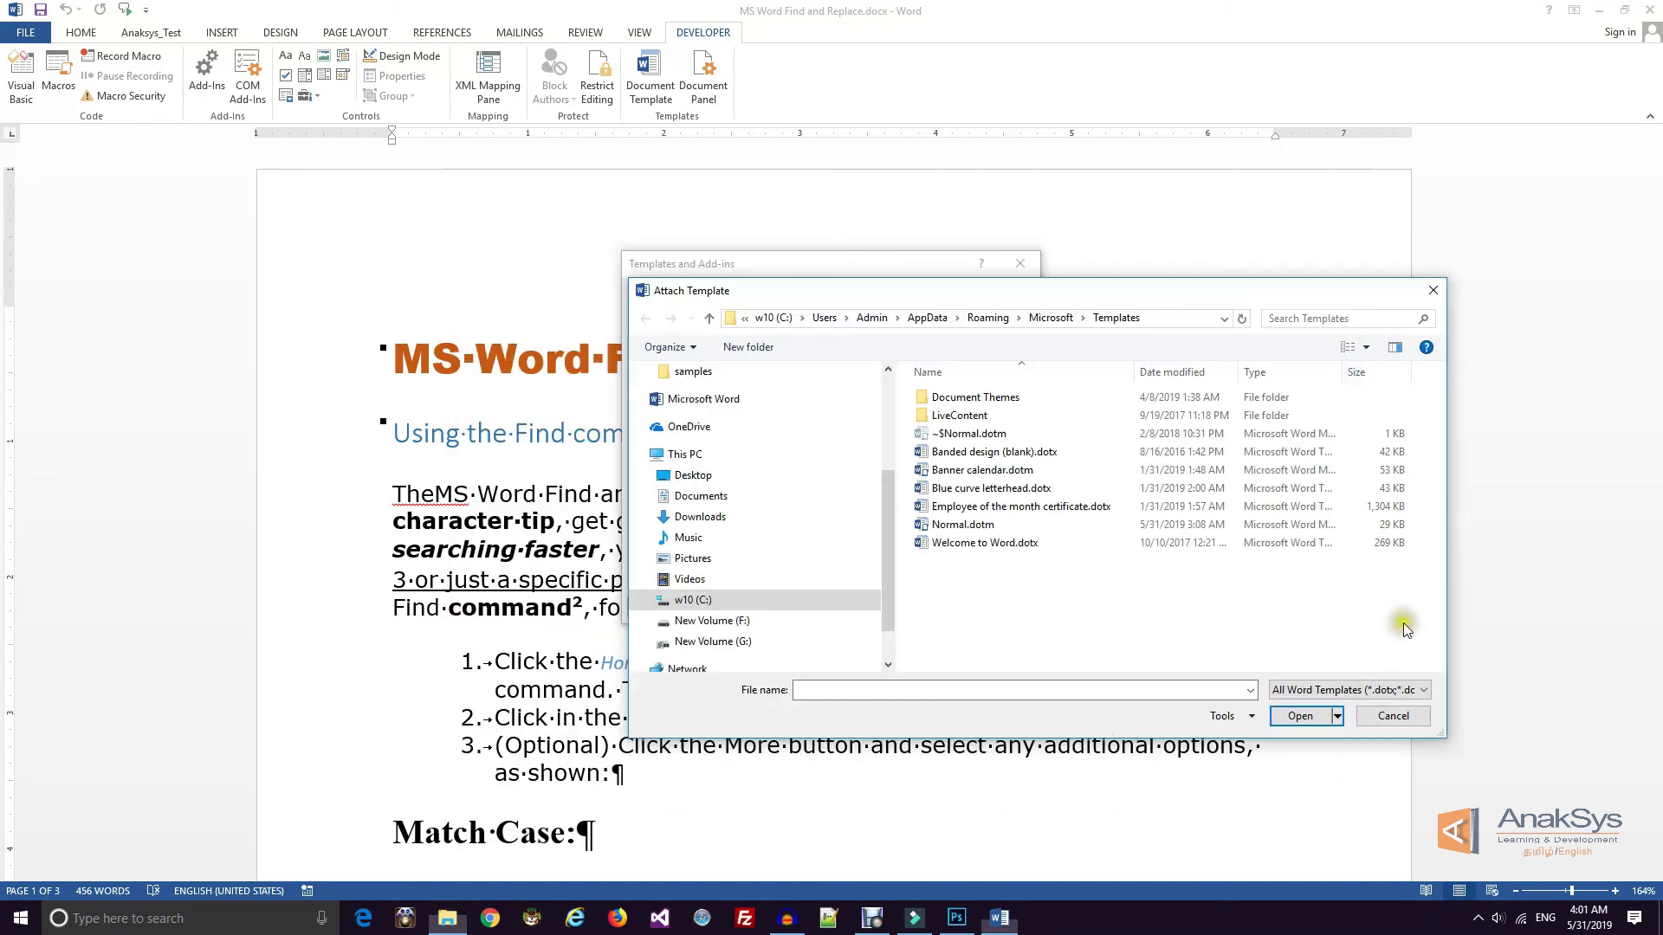
key(ctrl+v)
key(Return)
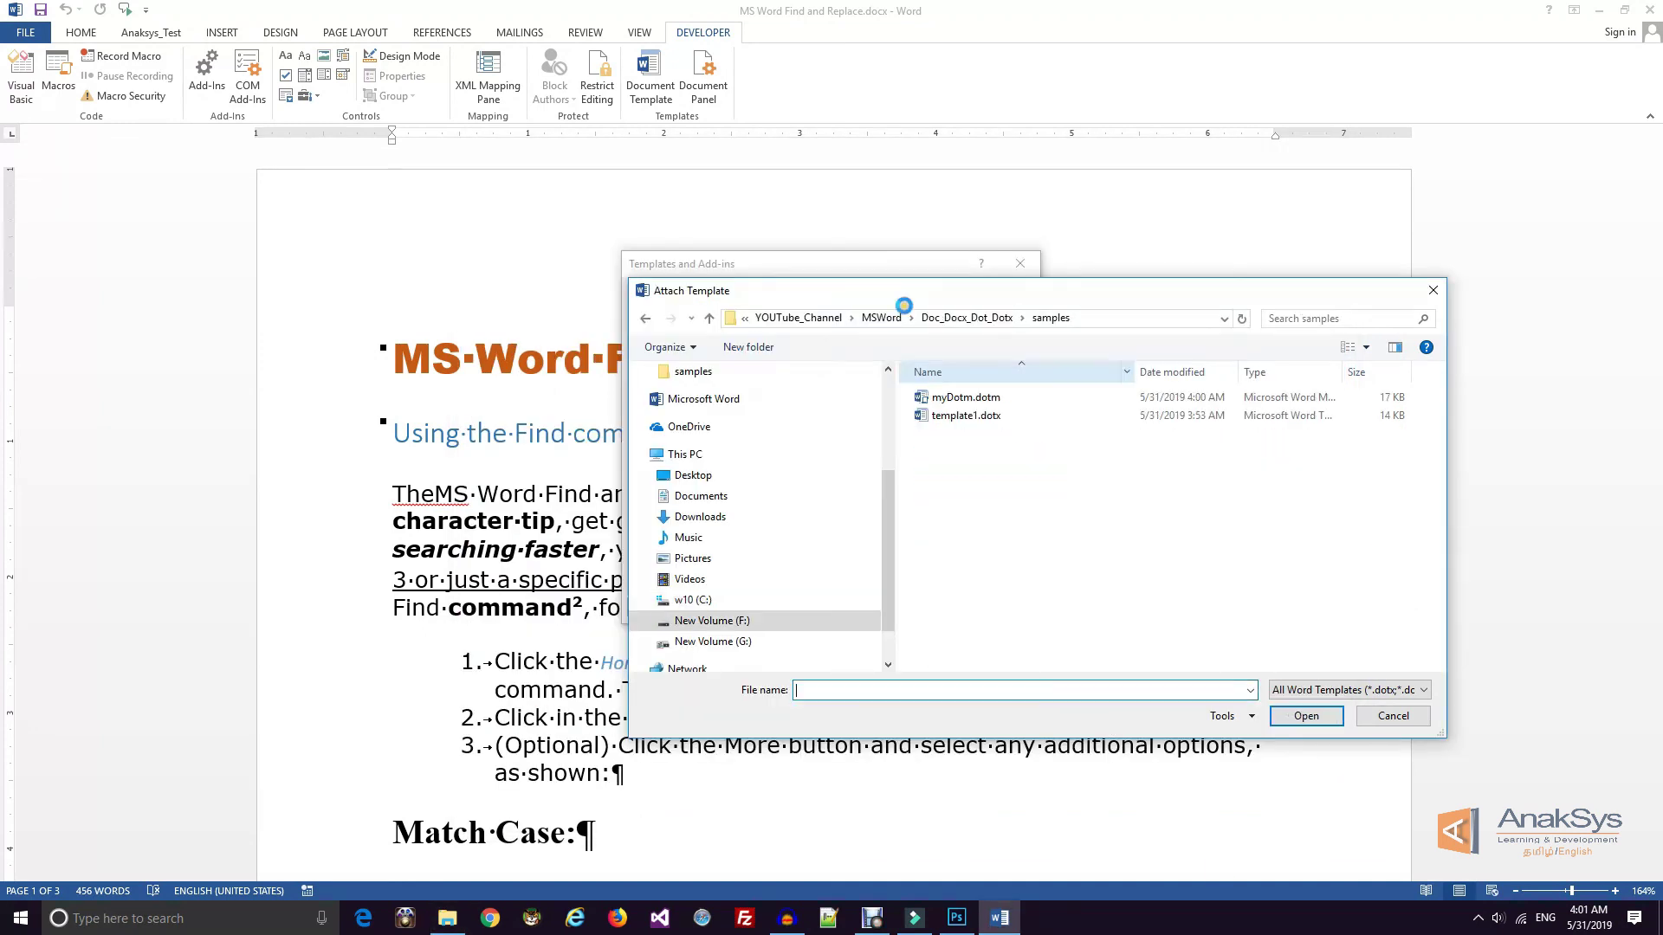
double_click(994, 416)
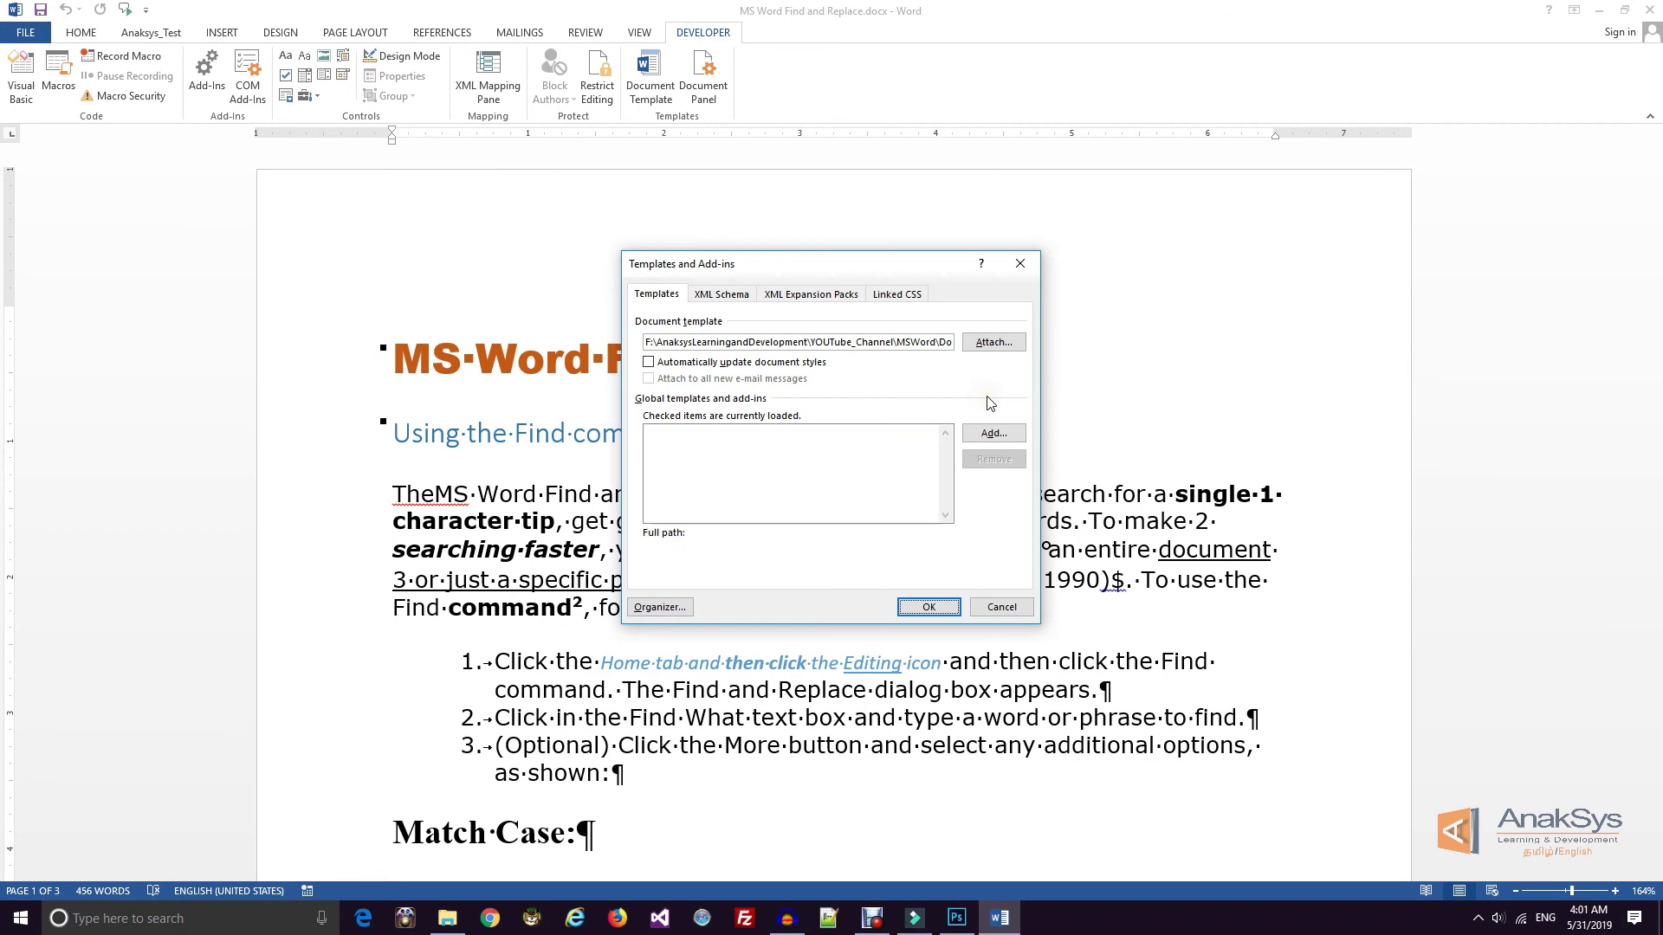
click(650, 363)
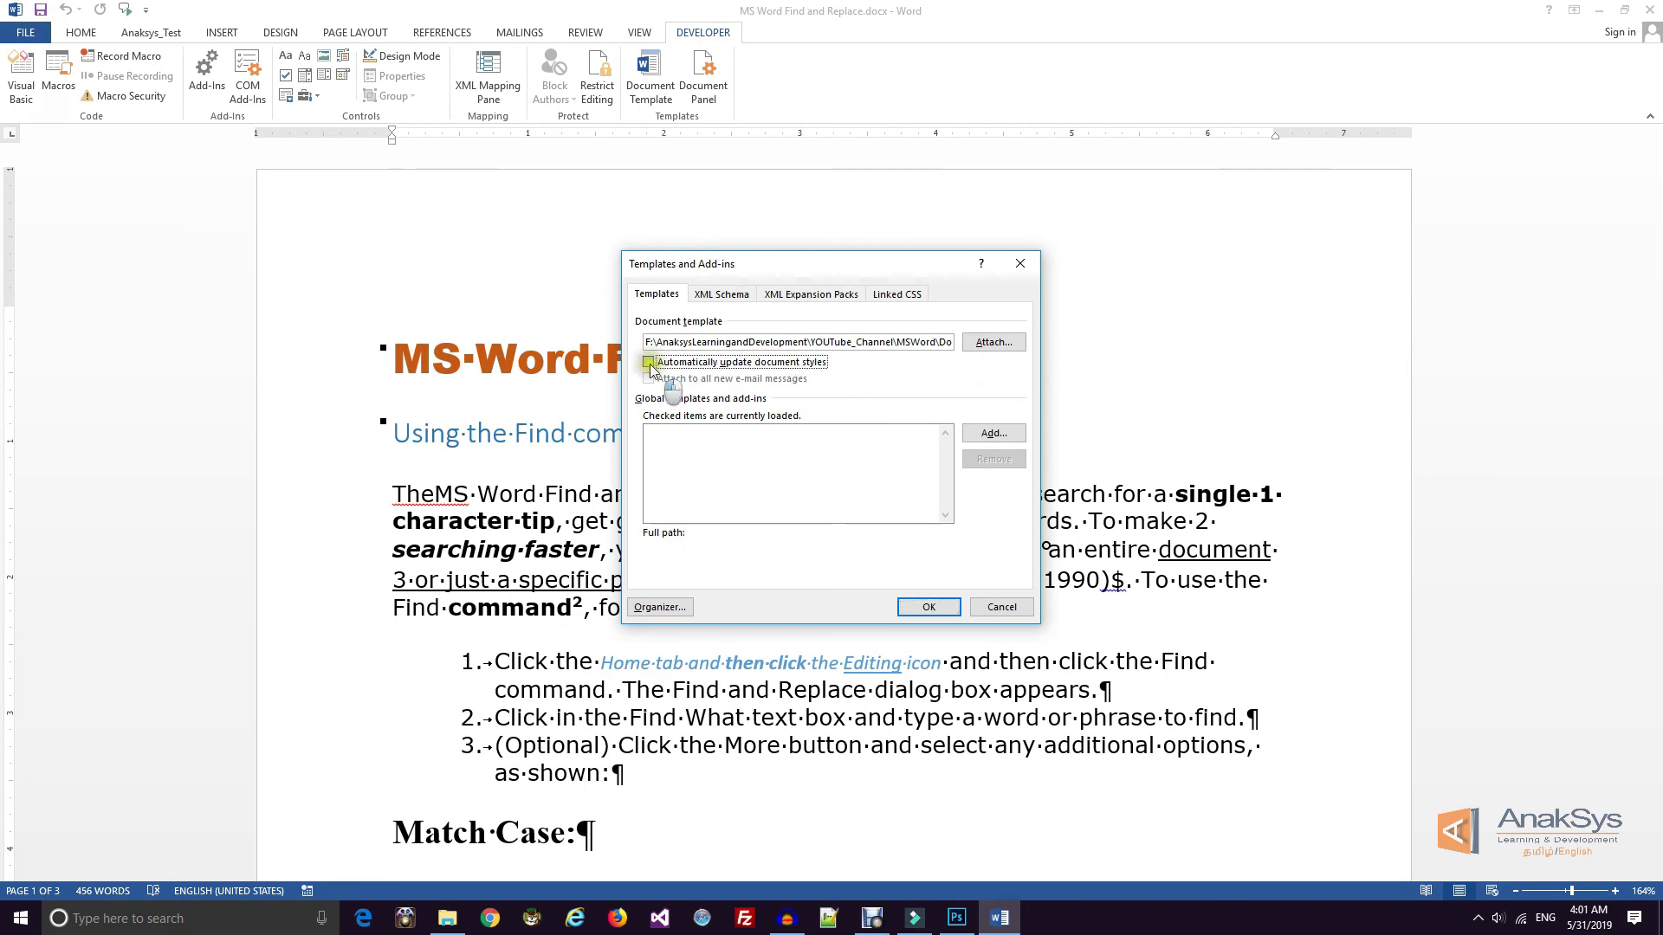
click(926, 610)
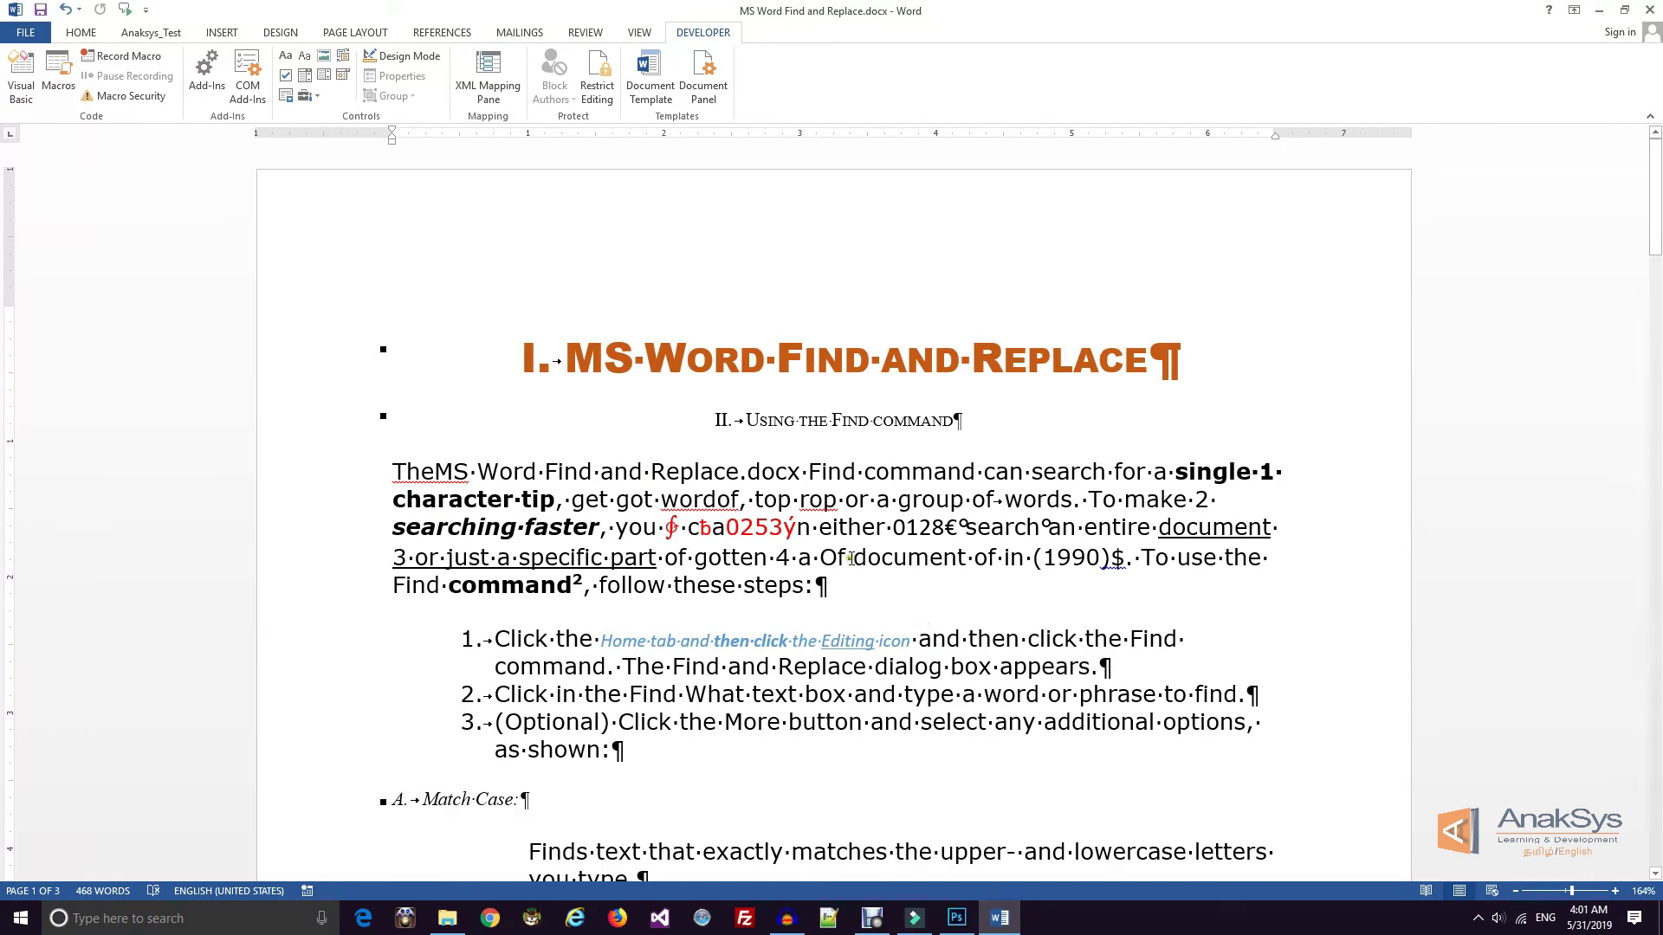
click(81, 33)
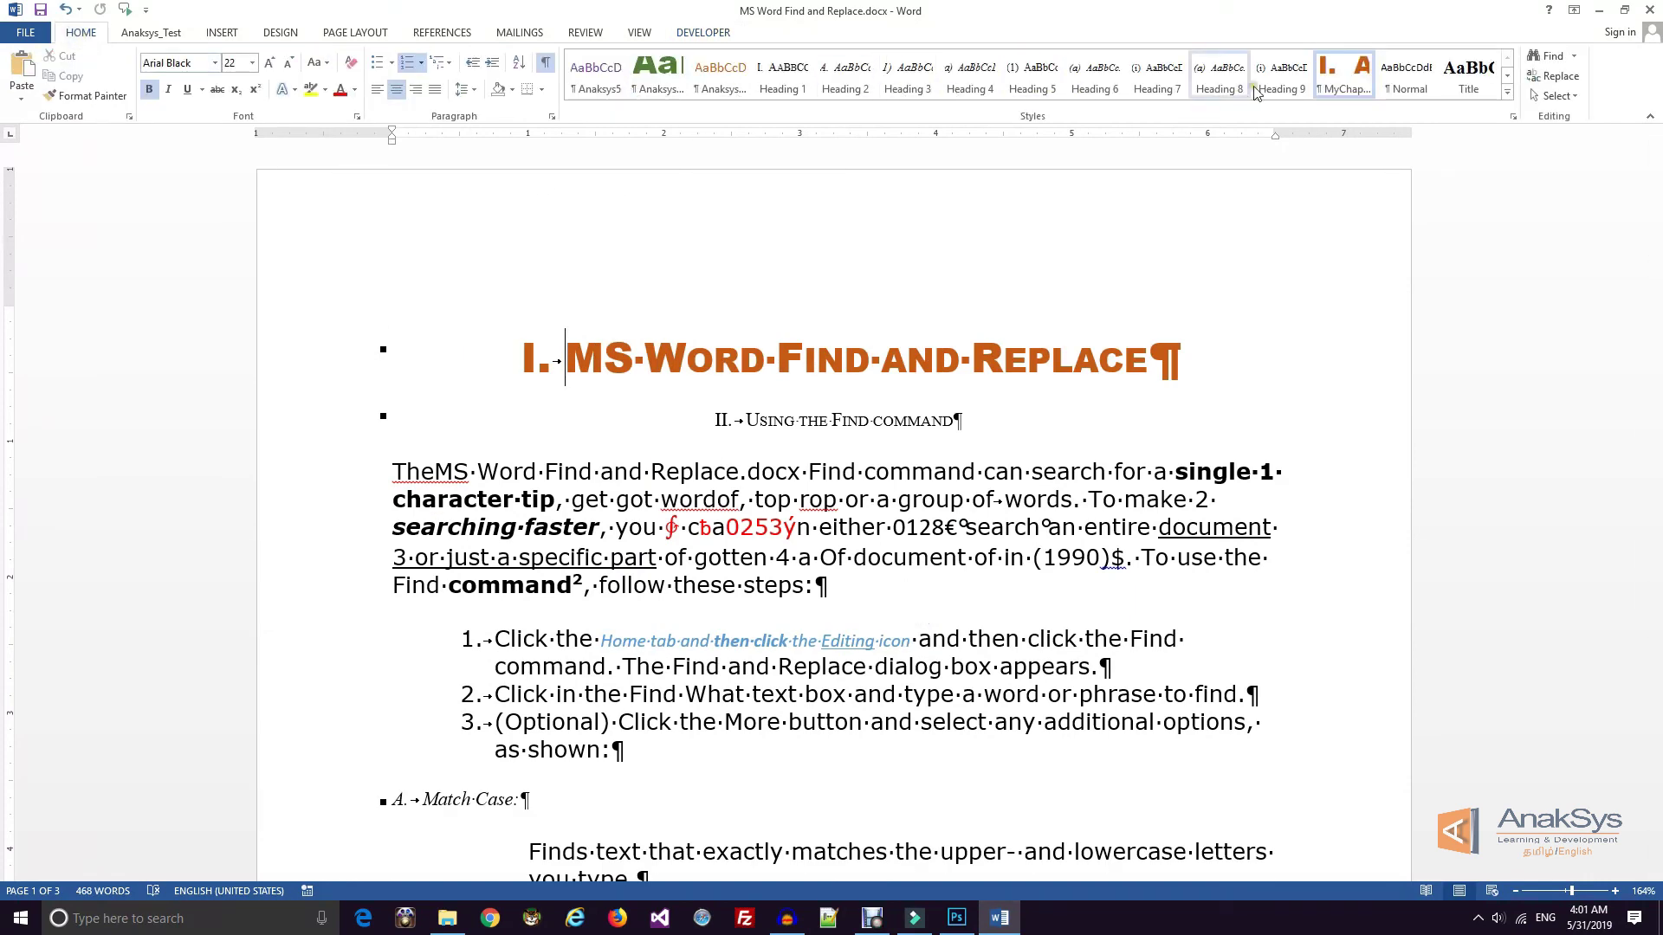
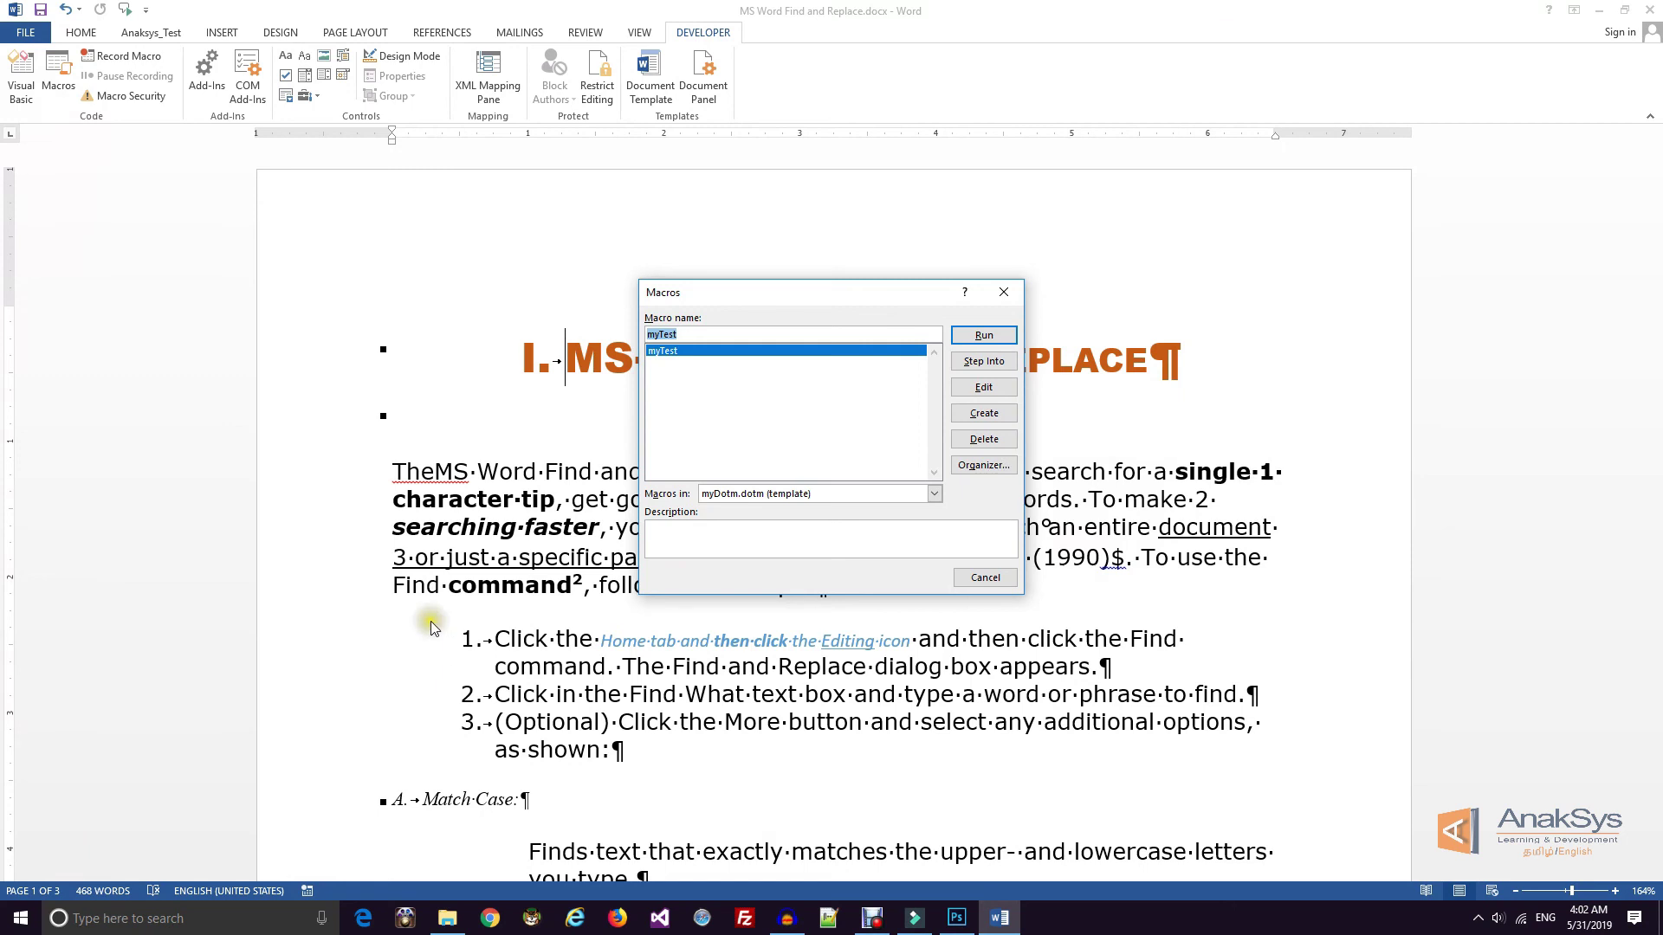
Run the myTest macro from the myDotm.dotm template at the second empty paragraph after the final numbered item
click(985, 578)
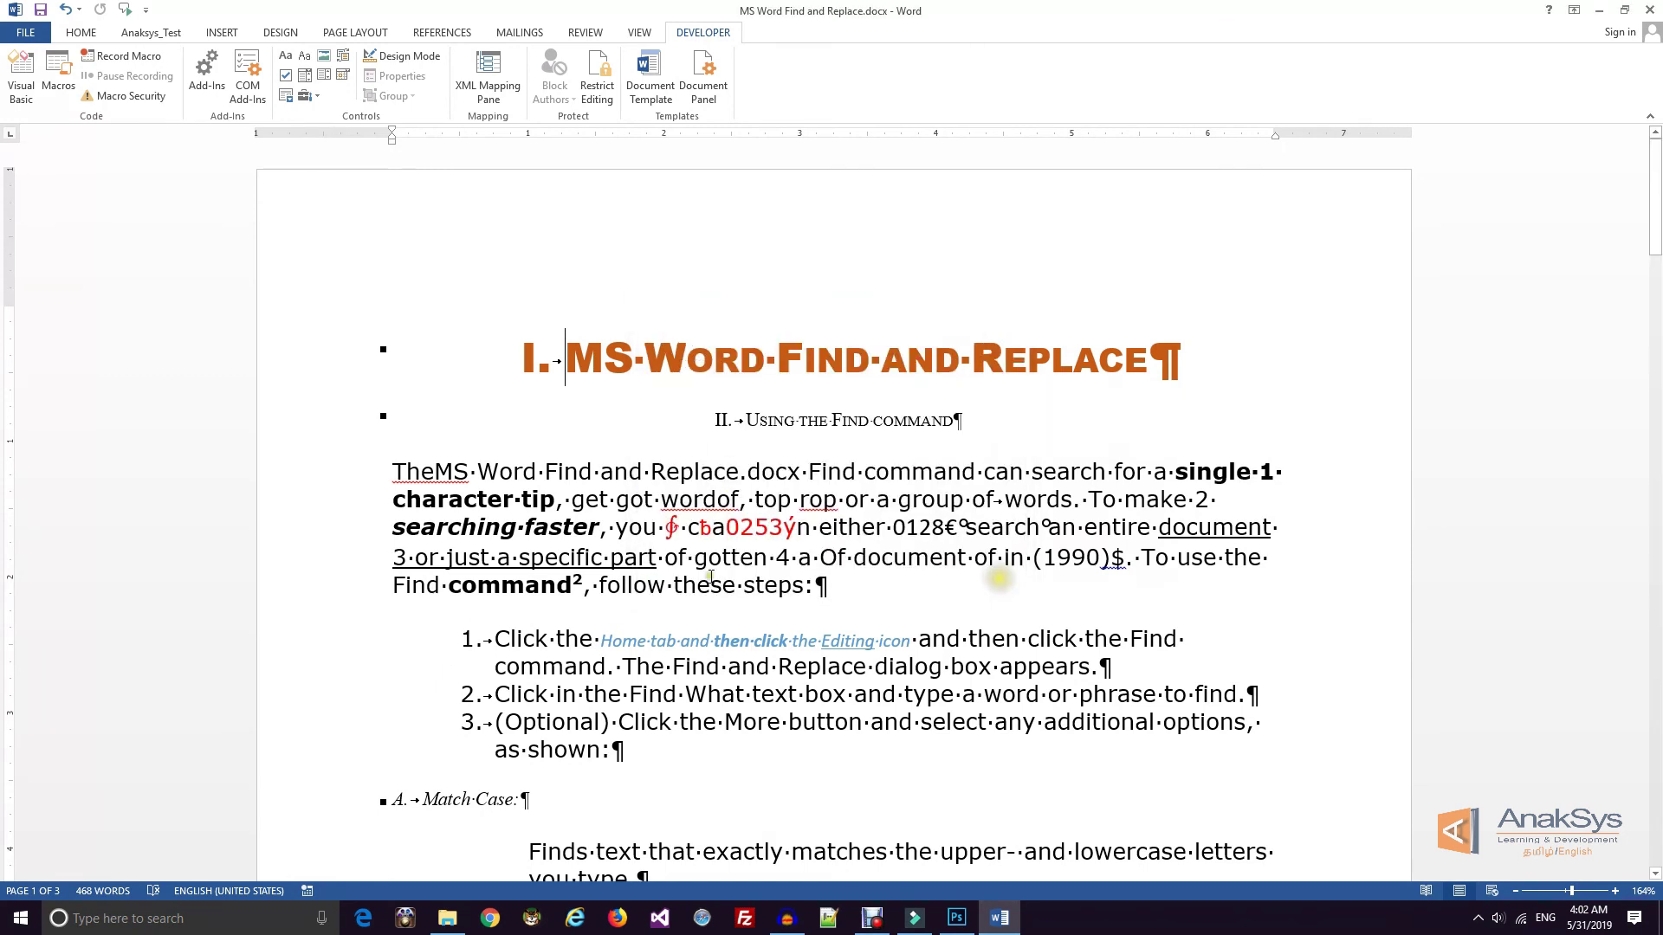
scroll(642, 640, down, 15)
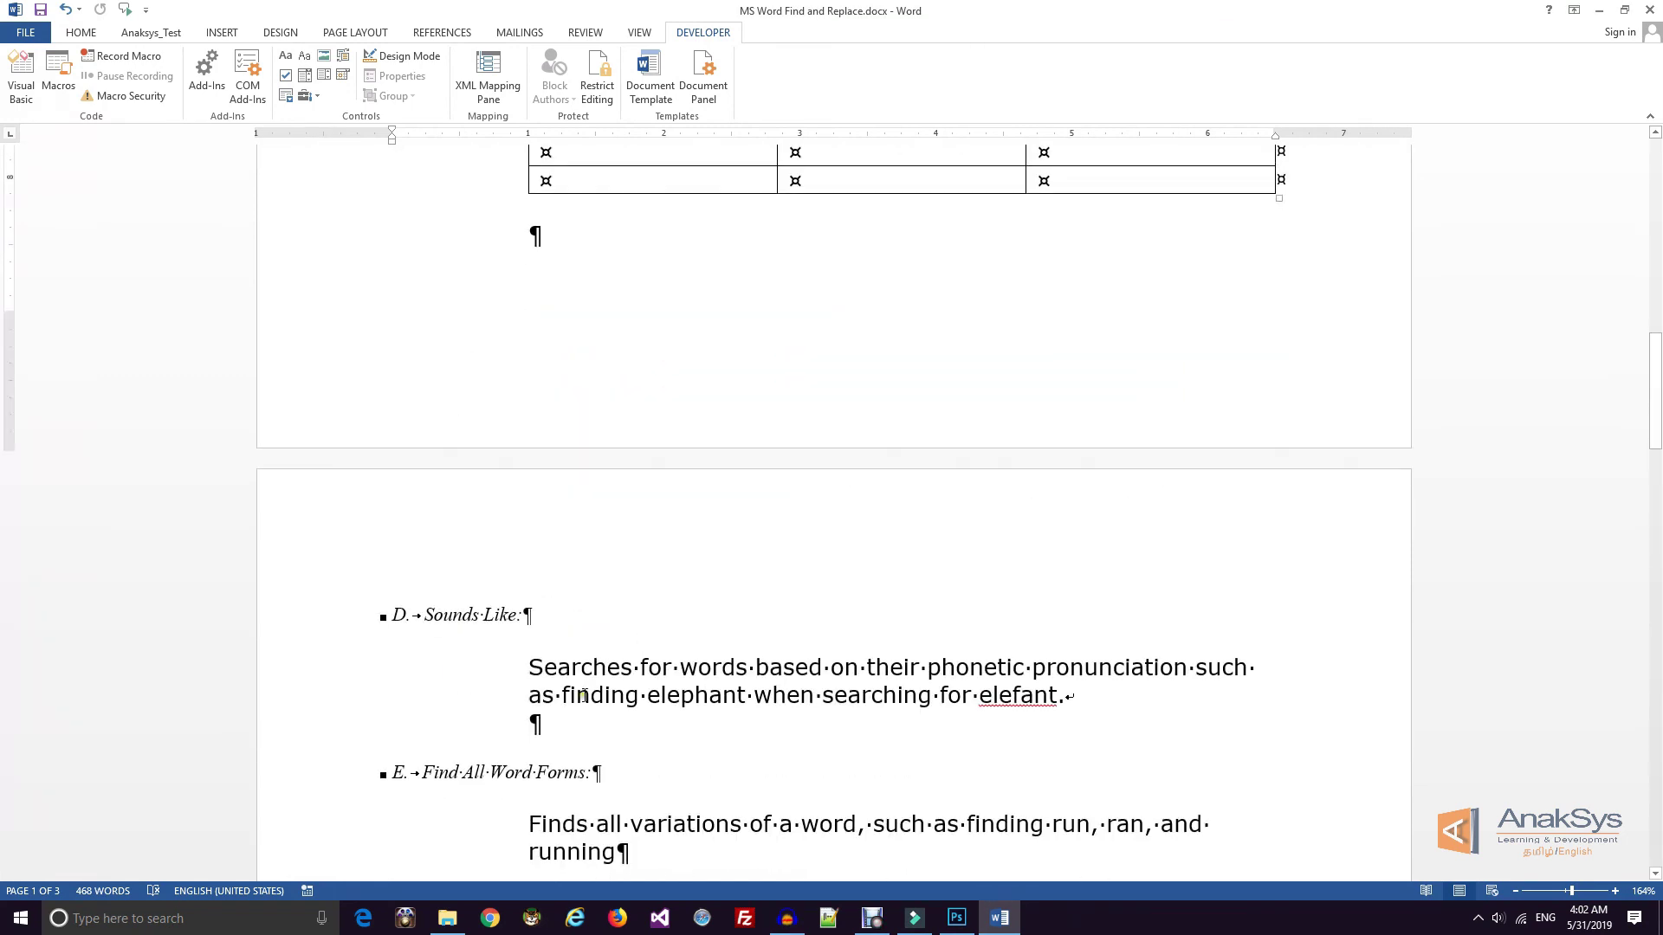
scroll(584, 695, down, 20)
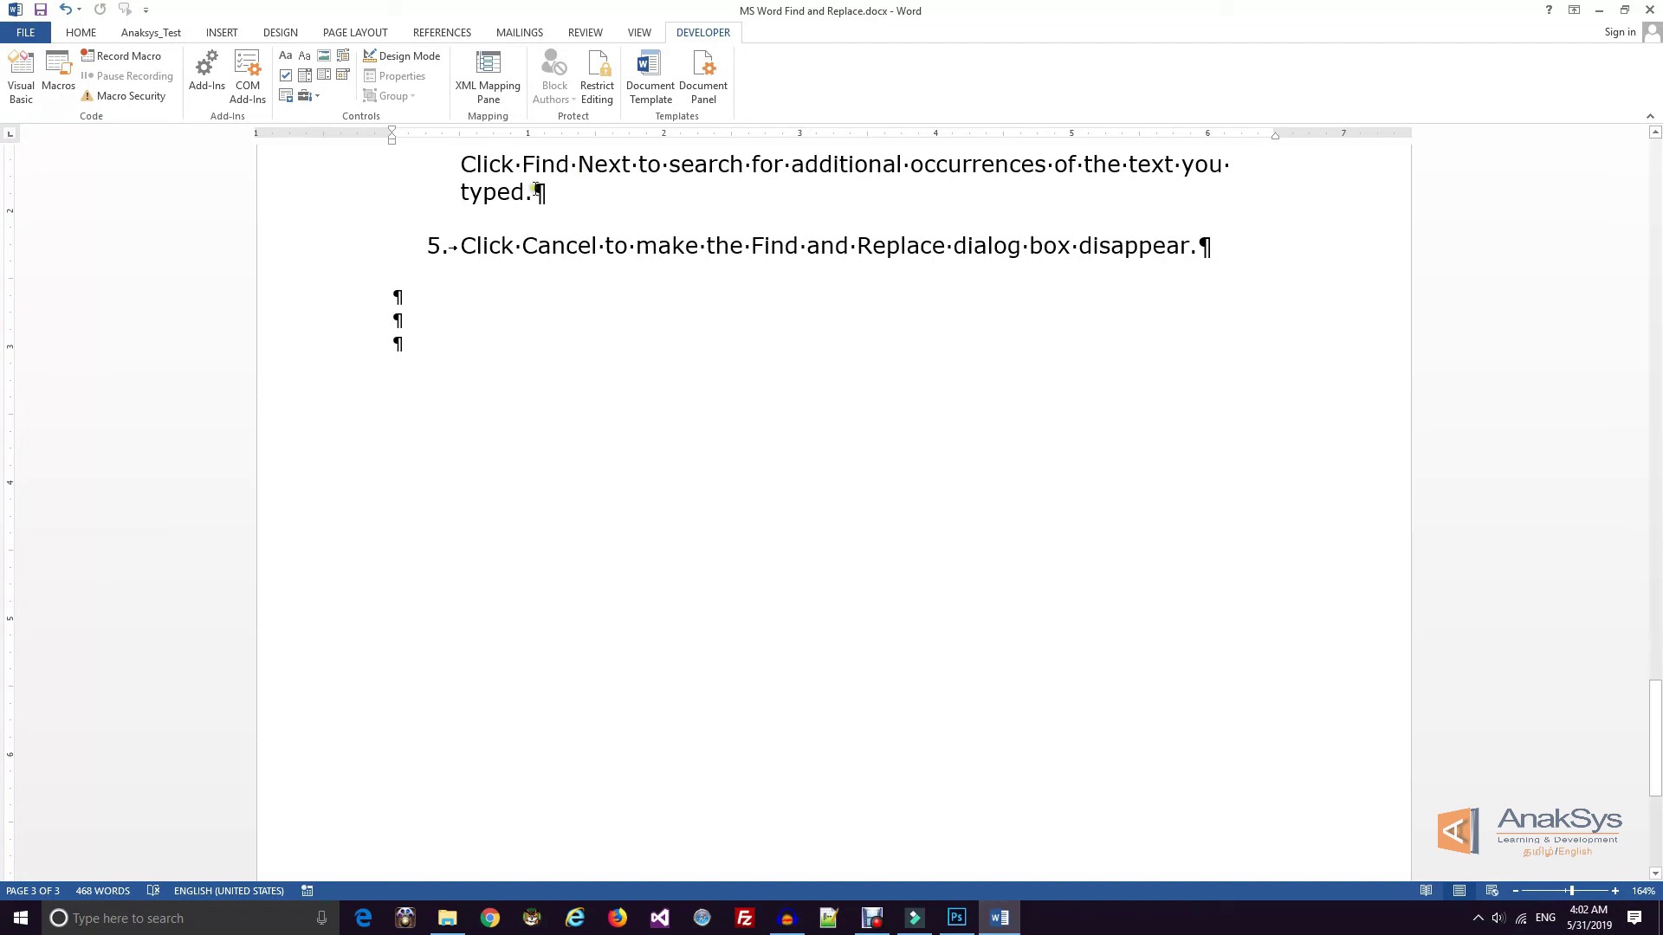
click(58, 70)
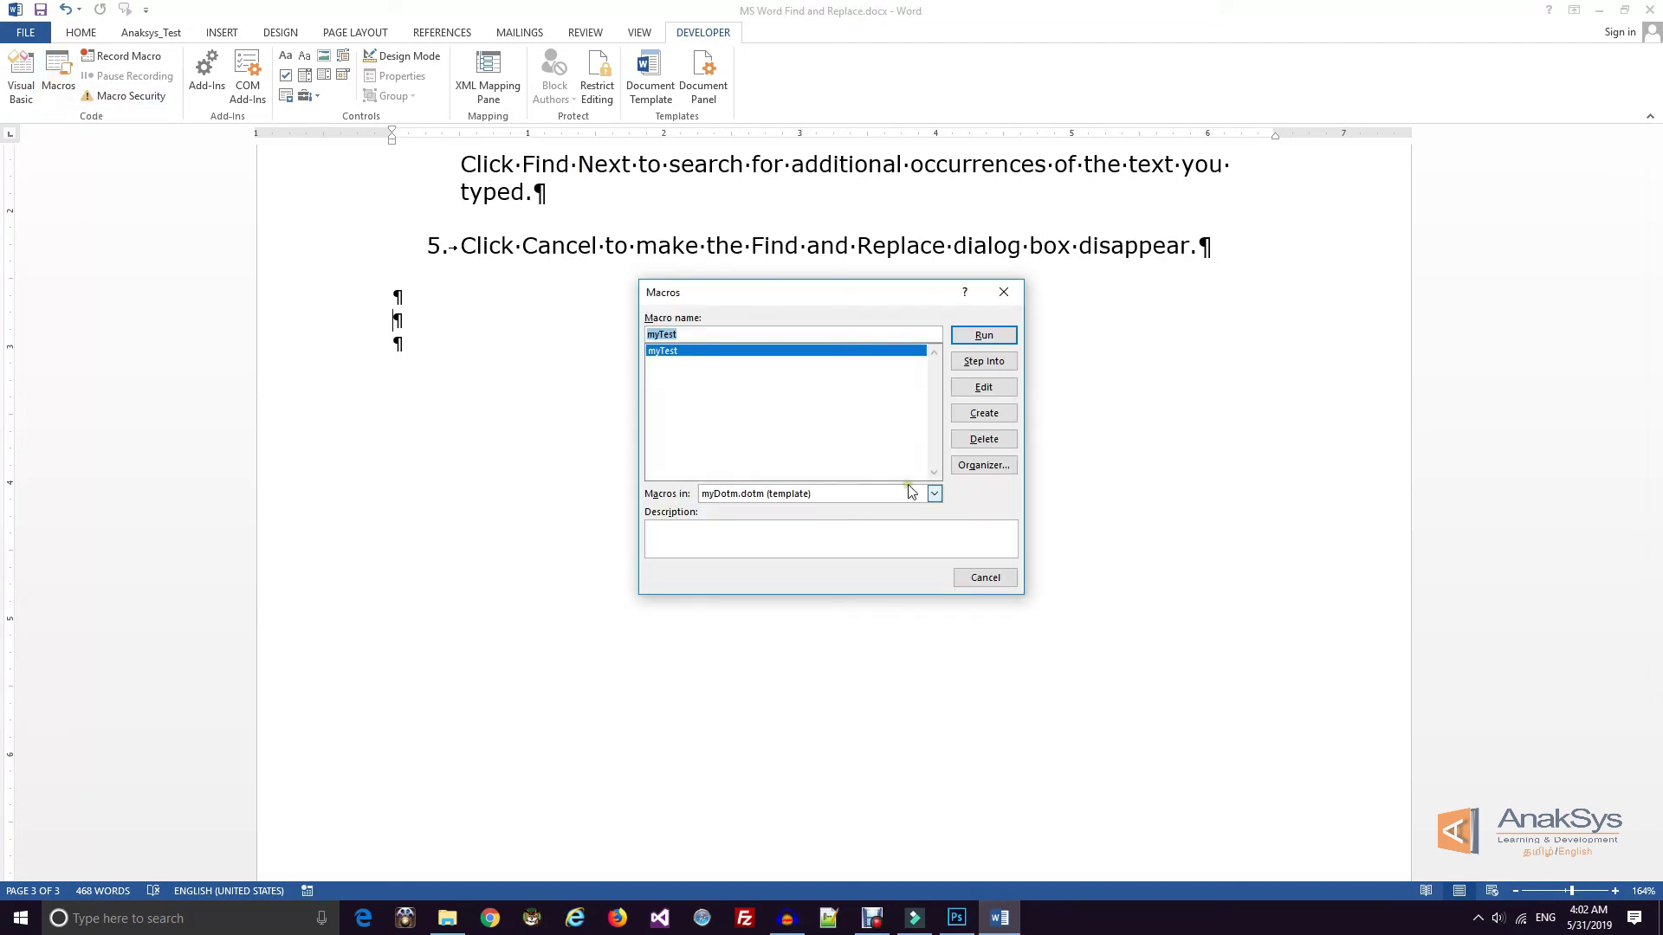
click(804, 494)
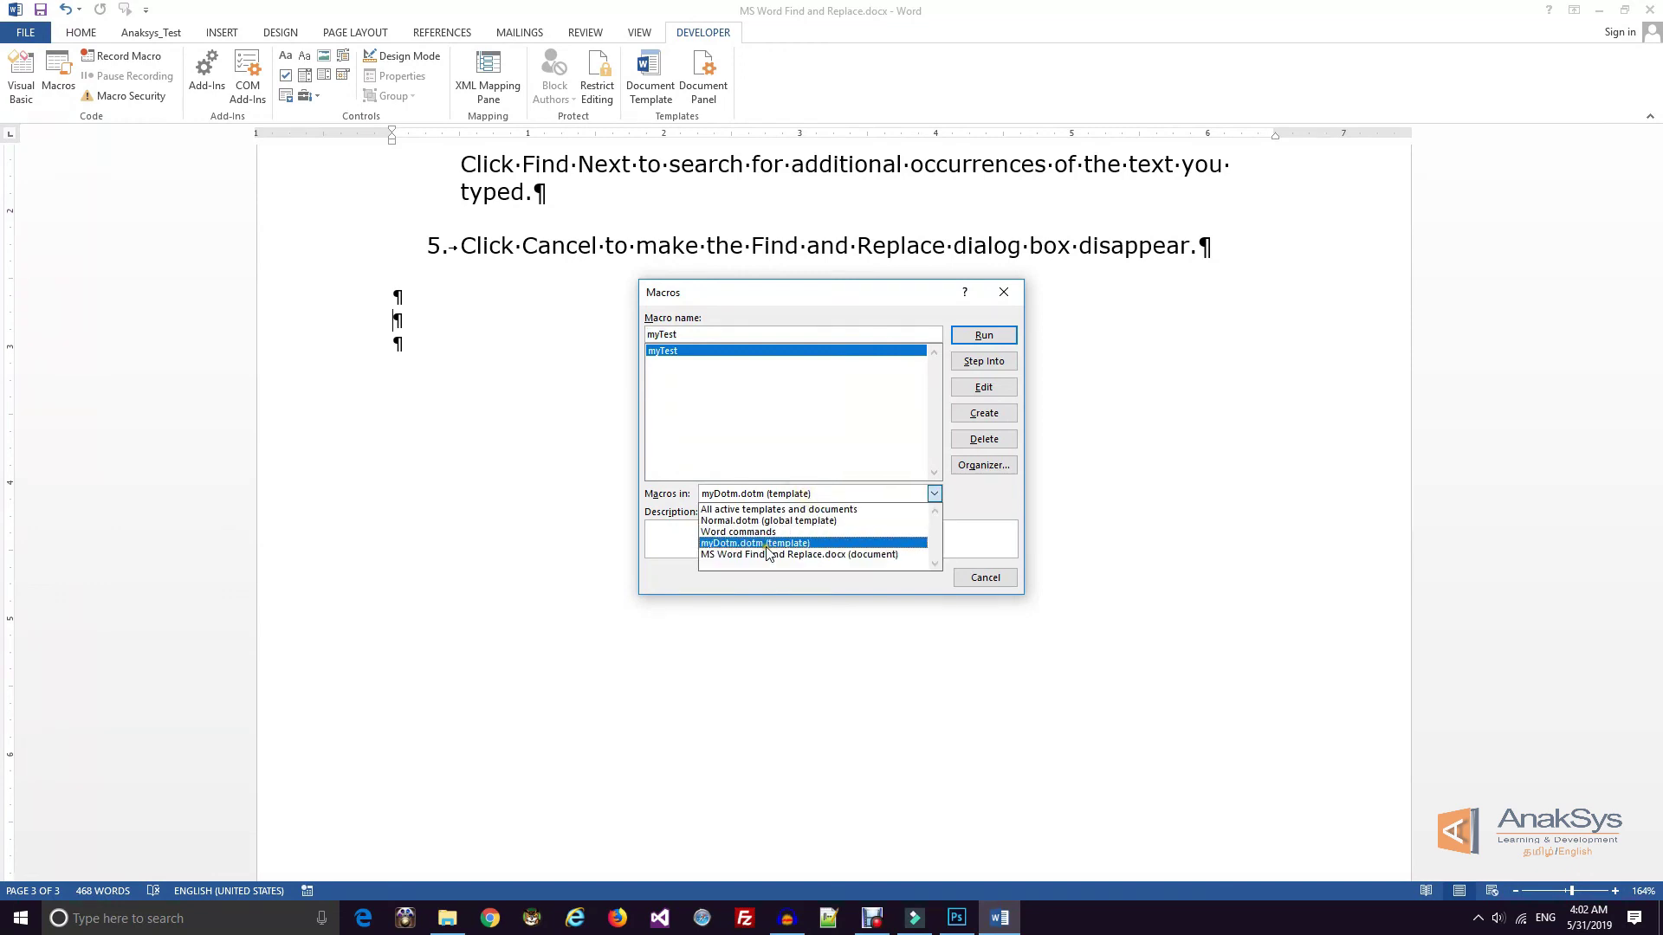
click(760, 544)
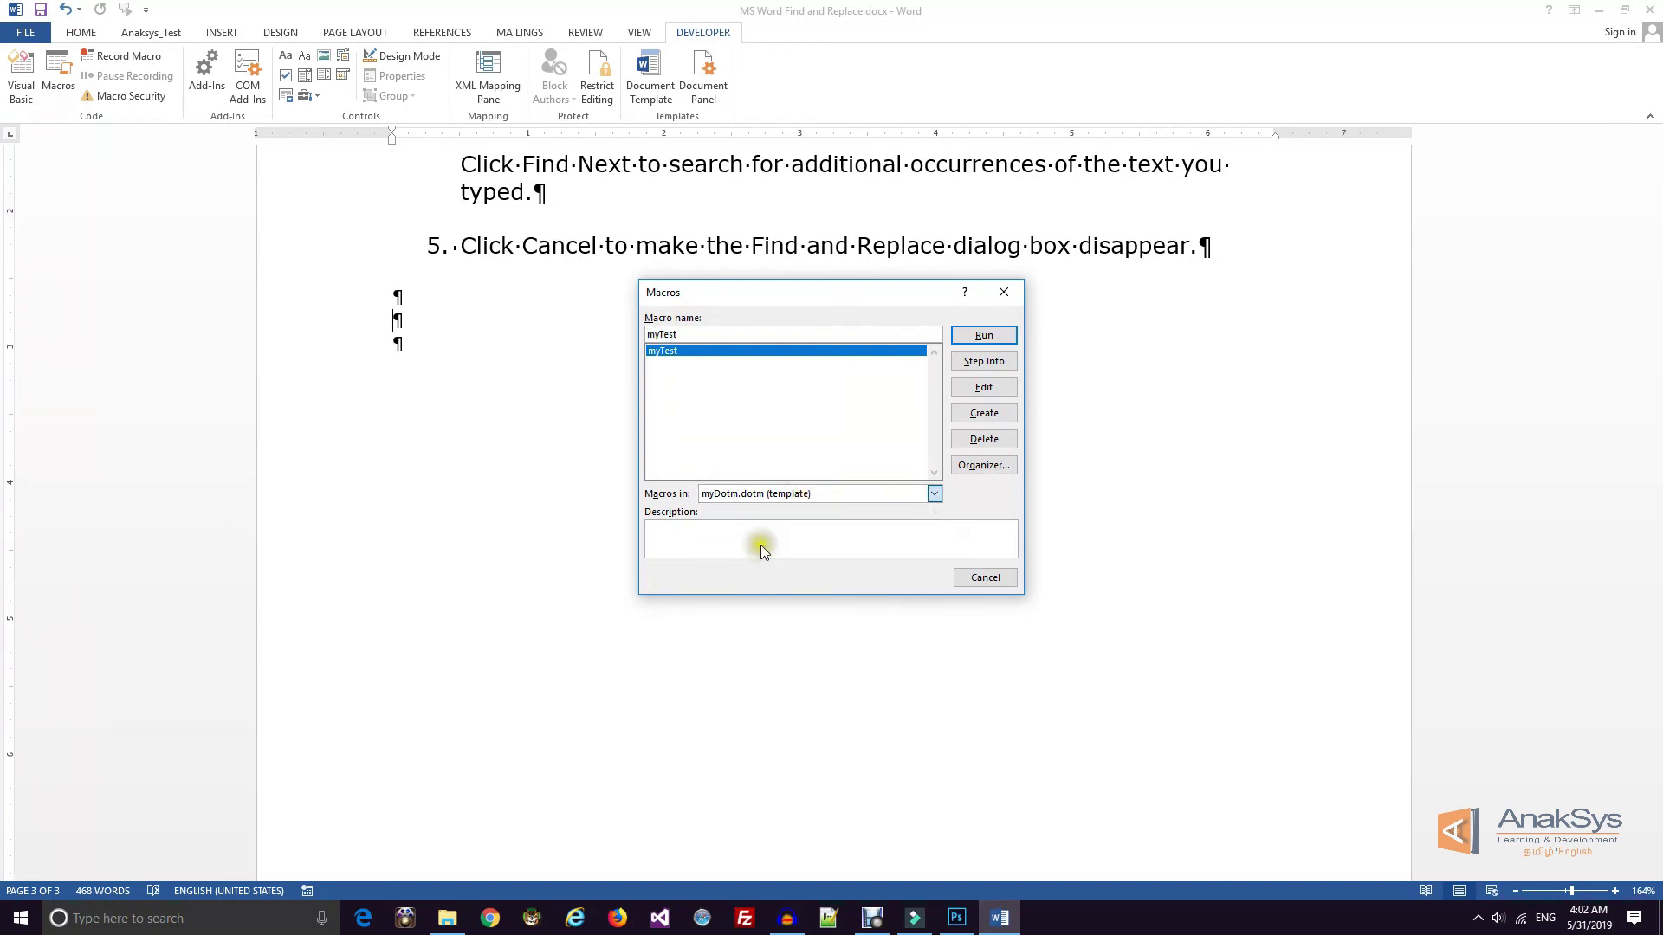
click(986, 335)
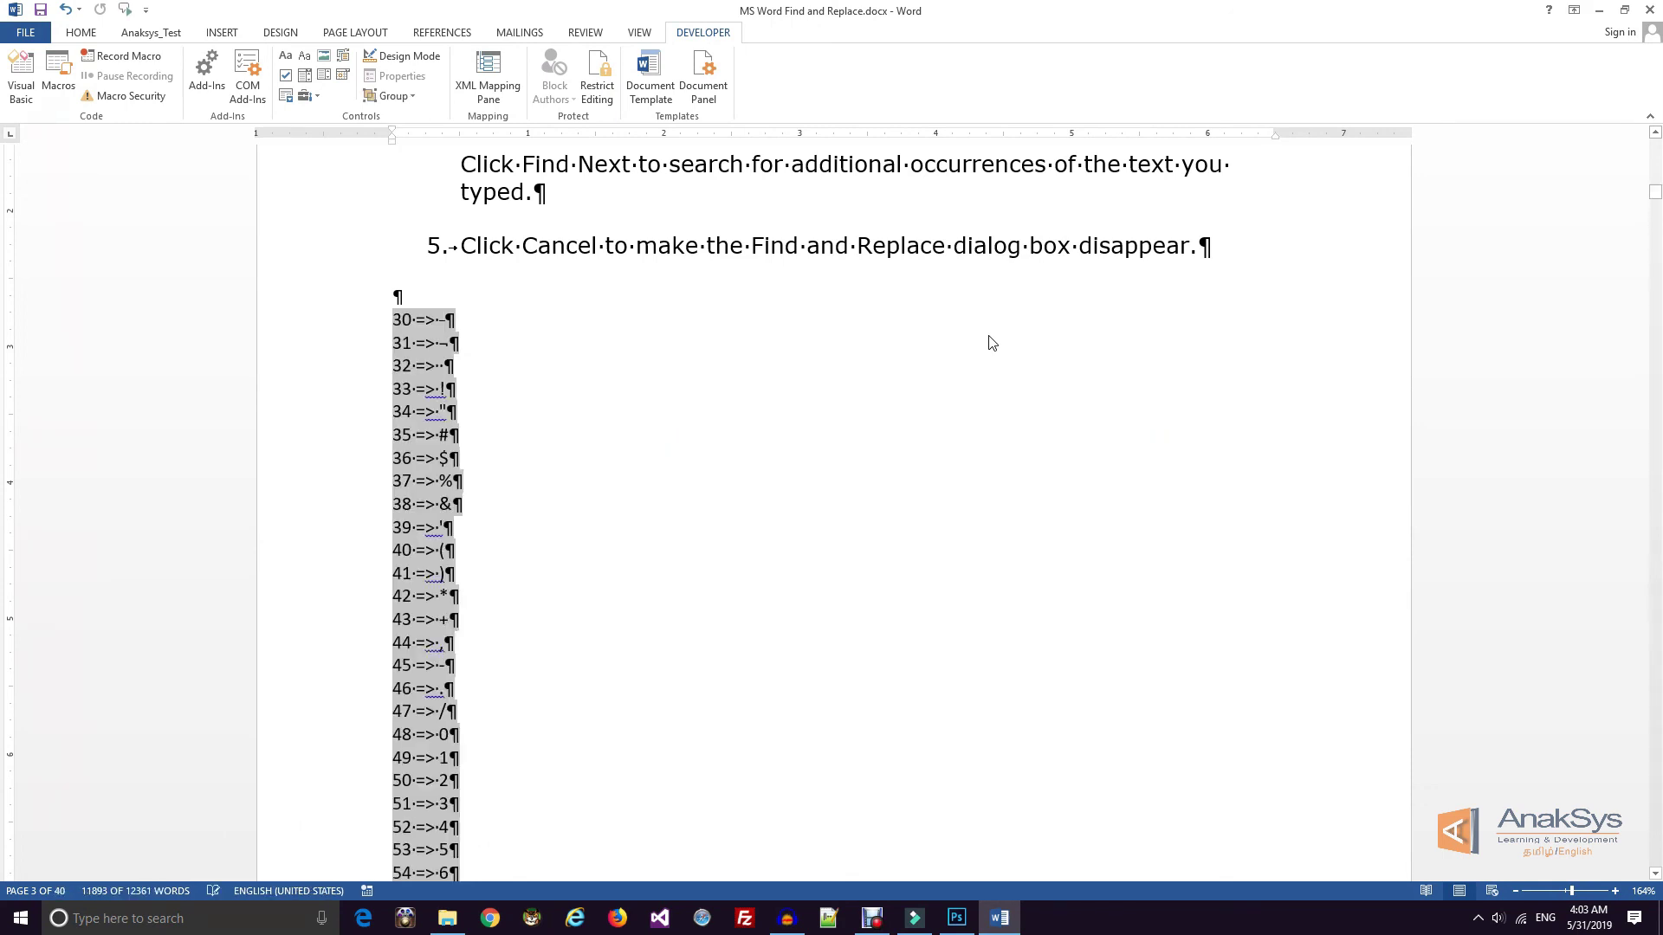
Examine the list of character codes and symbols that the myTest macro inserted at the end of the document
click(650, 479)
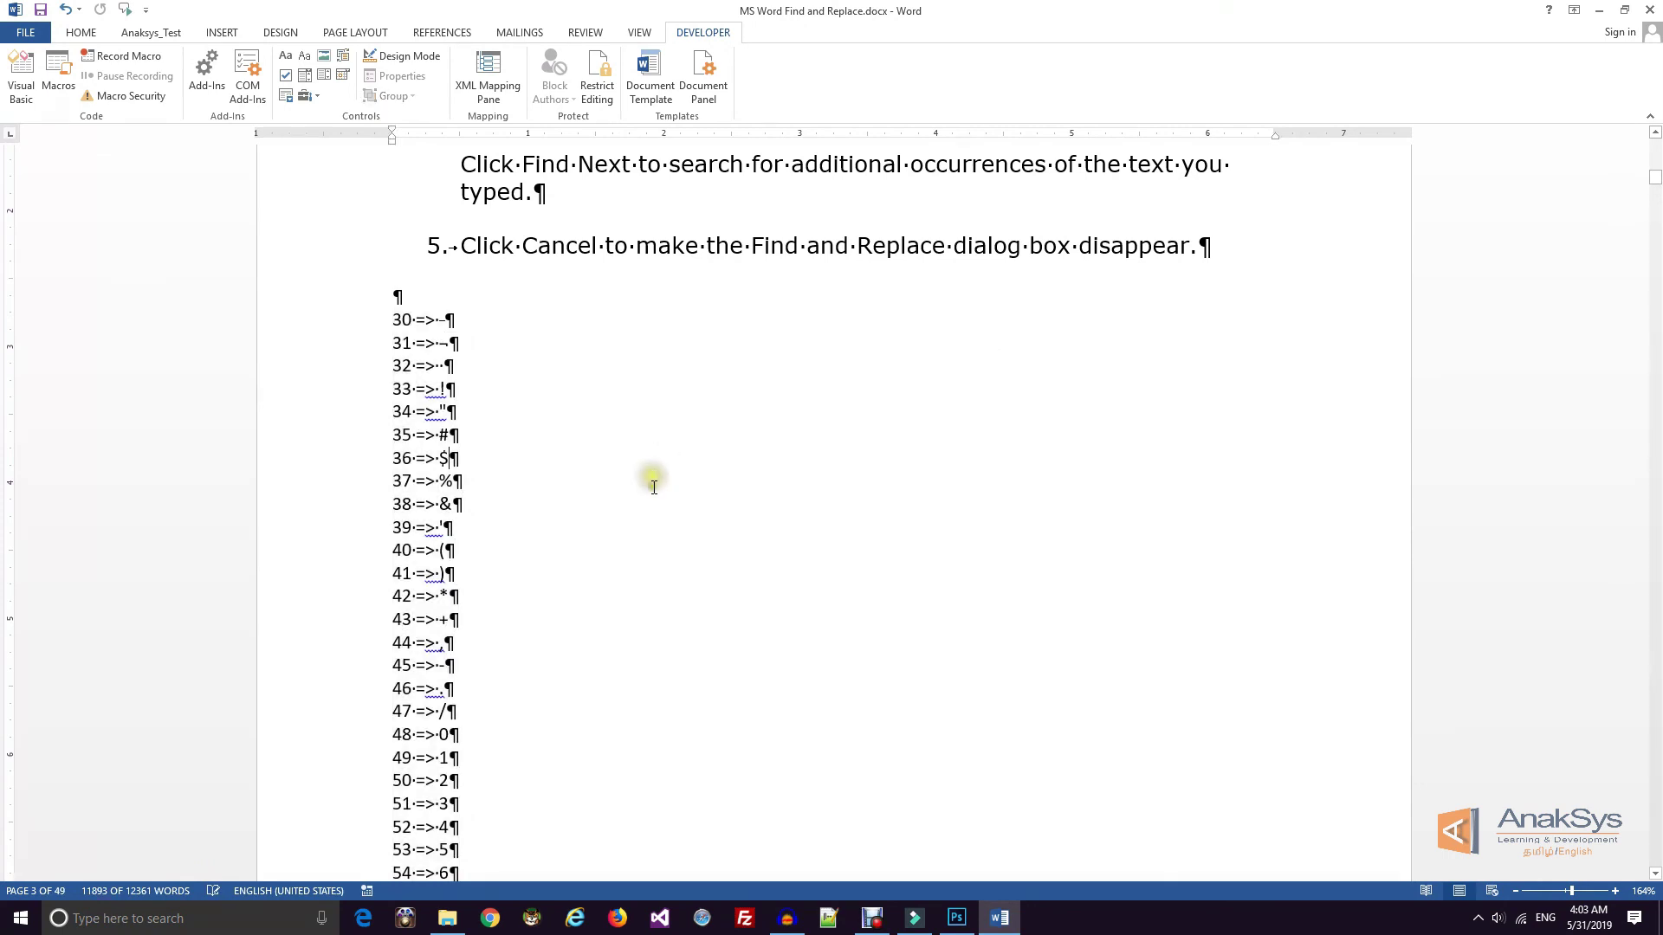
scroll(727, 498, down, 12)
scroll(747, 521, down, 20)
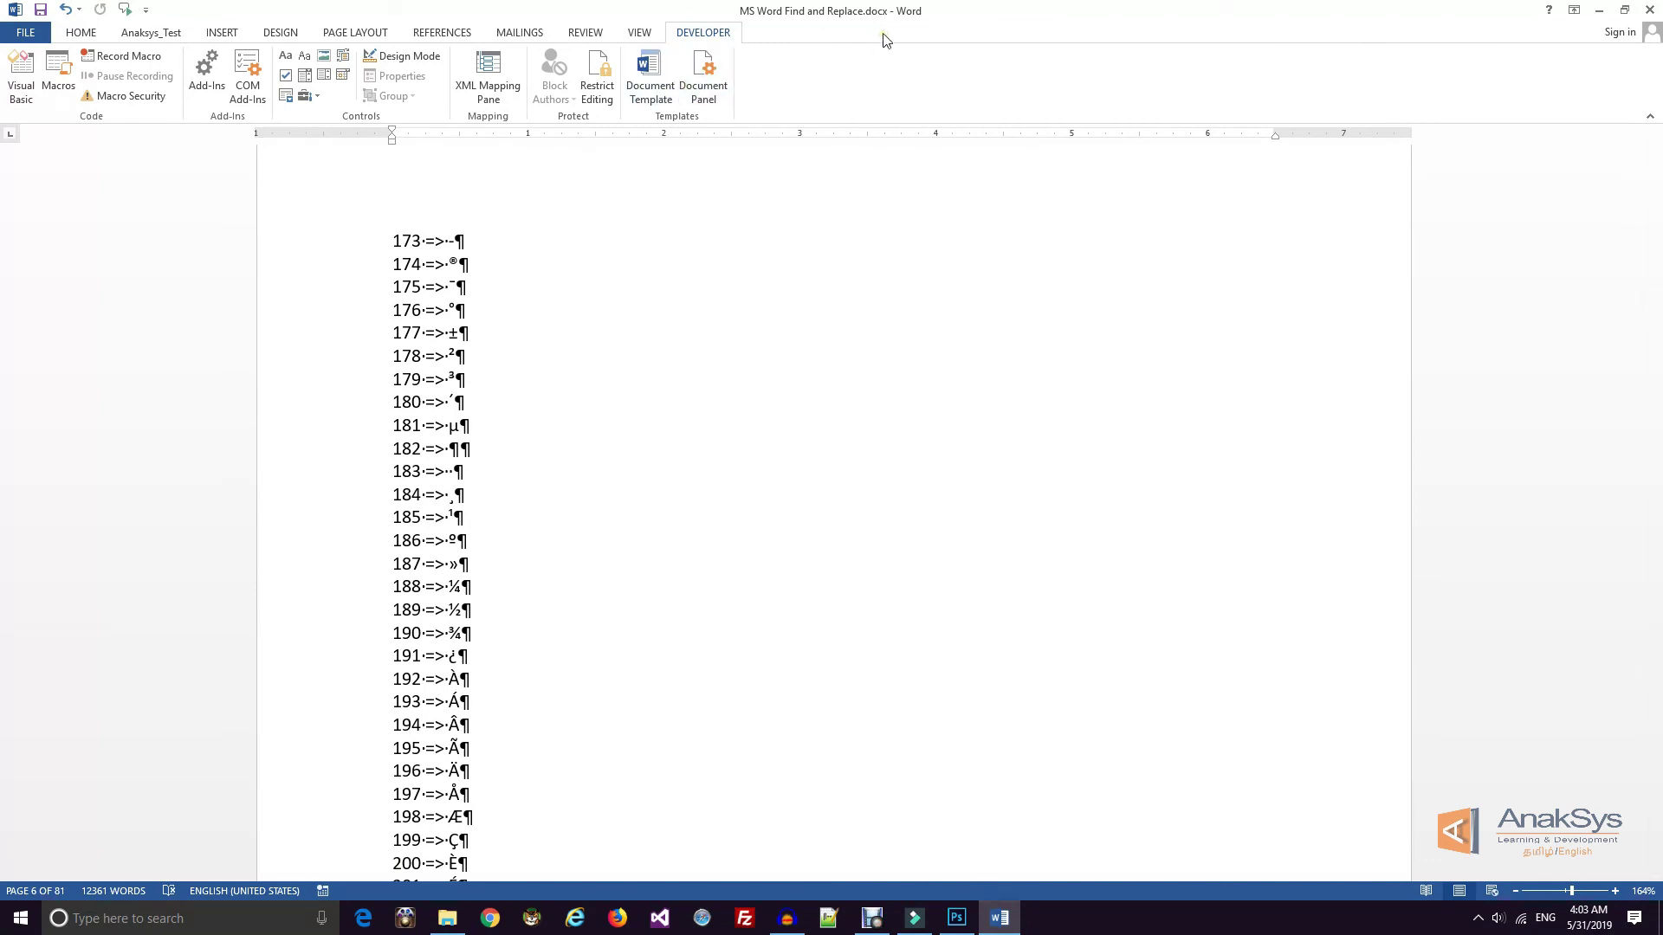
scroll(863, 370, up, 1)
scroll(863, 370, up, 20)
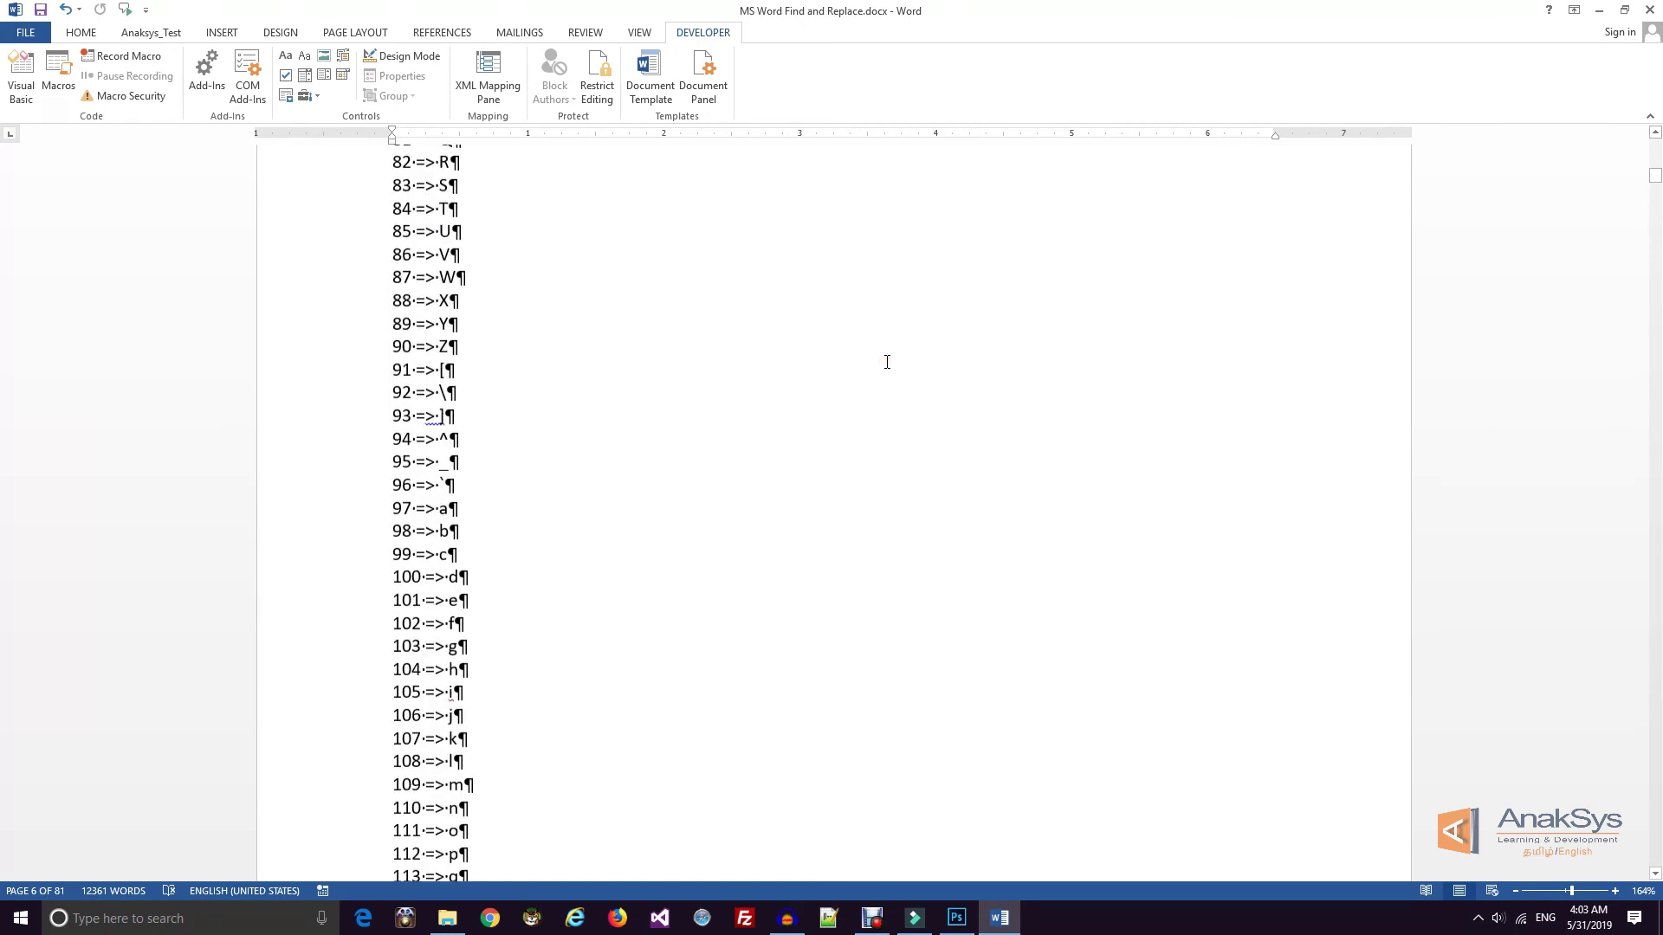
scroll(892, 362, up, 20)
scroll(546, 517, down, 10)
scroll(651, 614, down, 12)
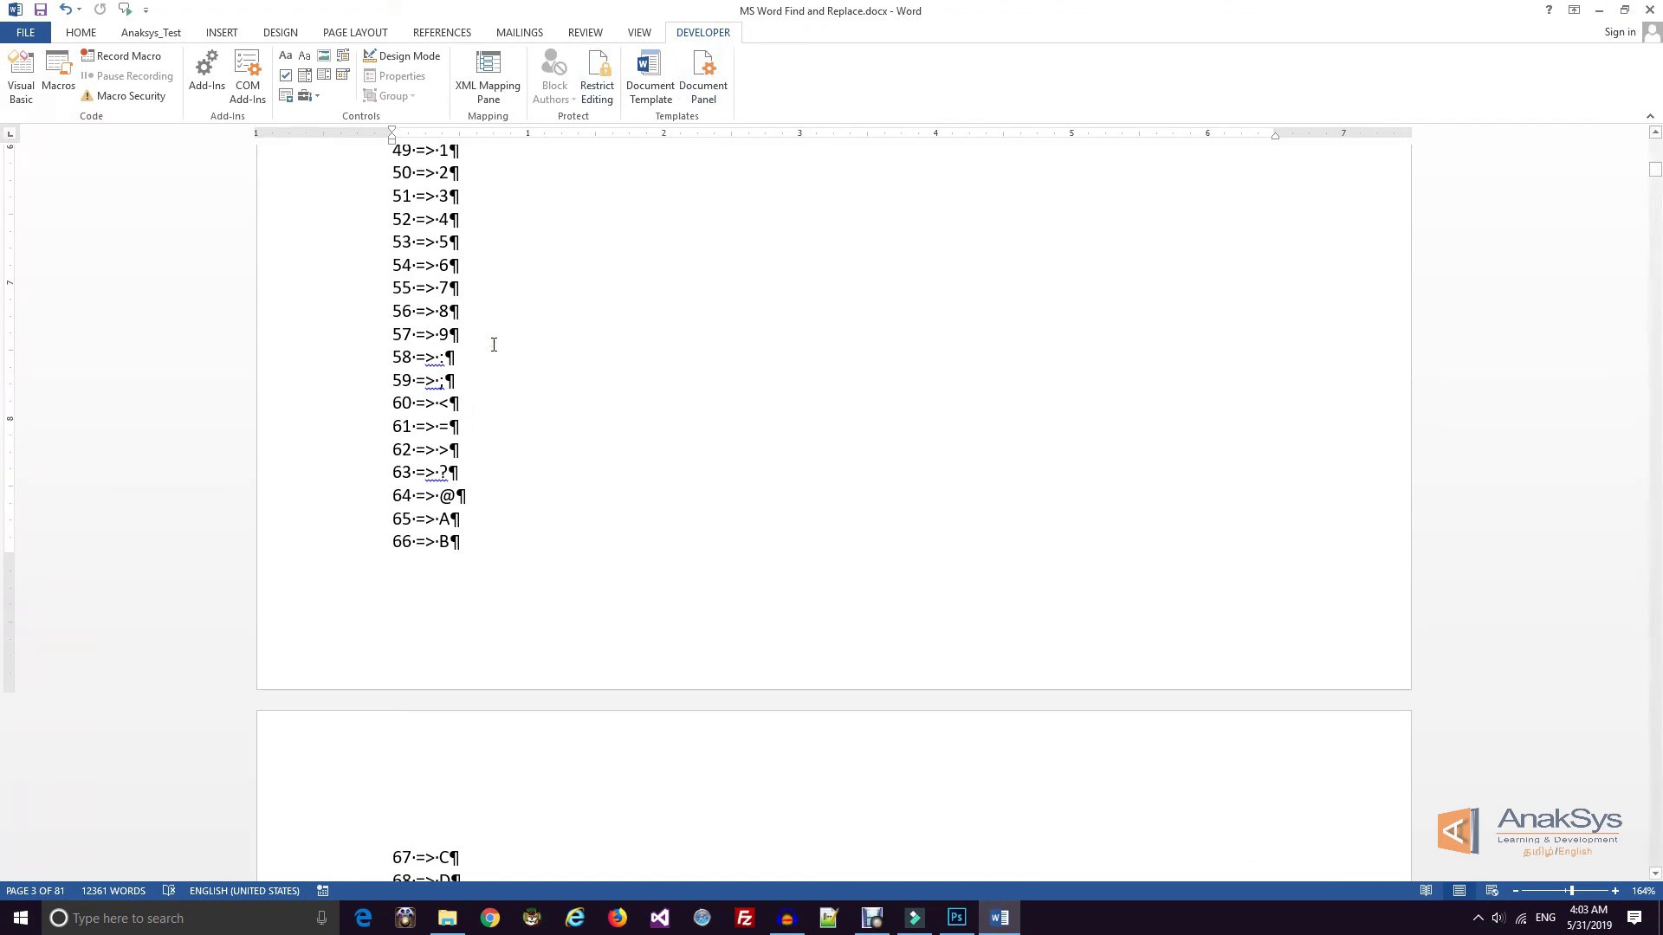
Close MS Word Find and Replace.docx without saving its changes
click(1651, 10)
click(845, 492)
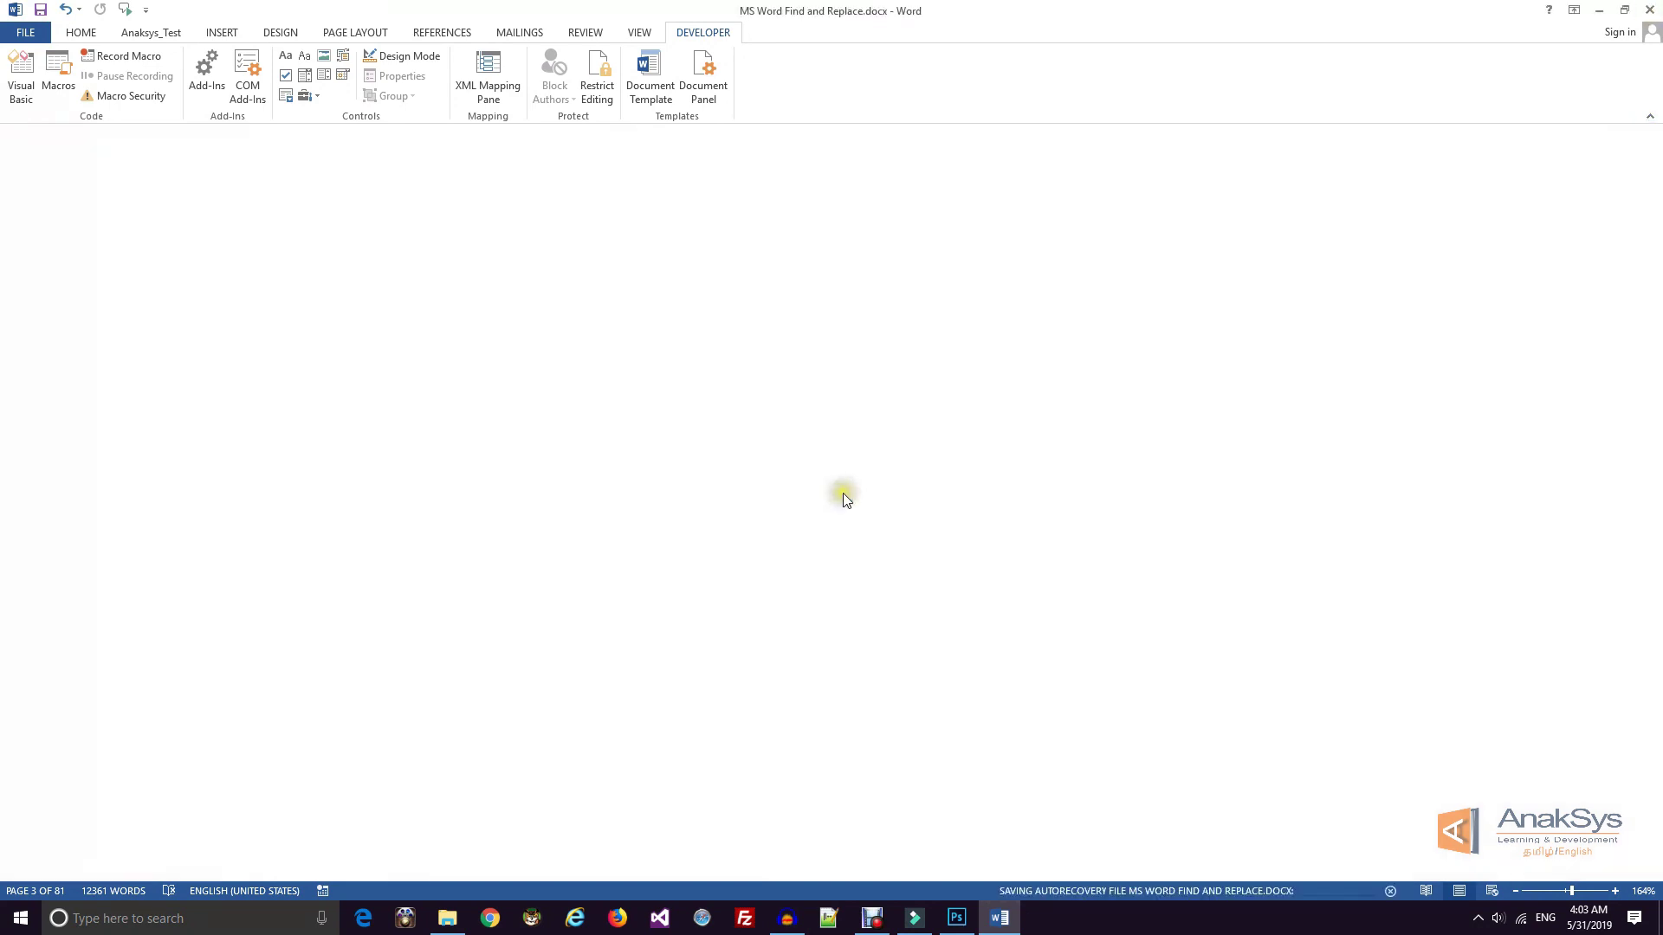